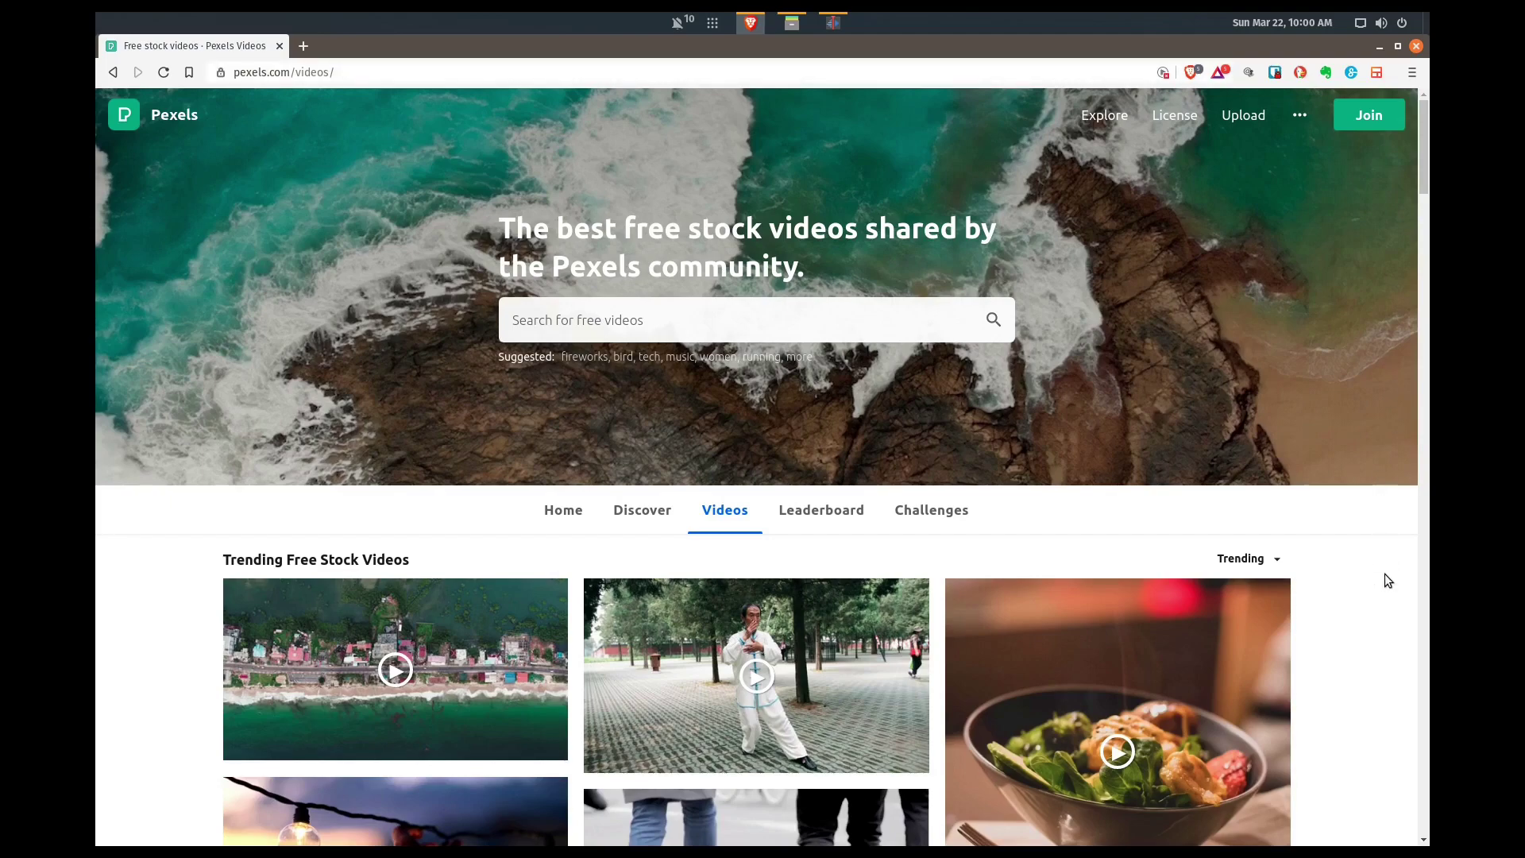
Step: Scroll down through the grid of trending free stock videos on Pexels
scroll(1386, 576, down, 3)
scroll(1385, 579, down, 8)
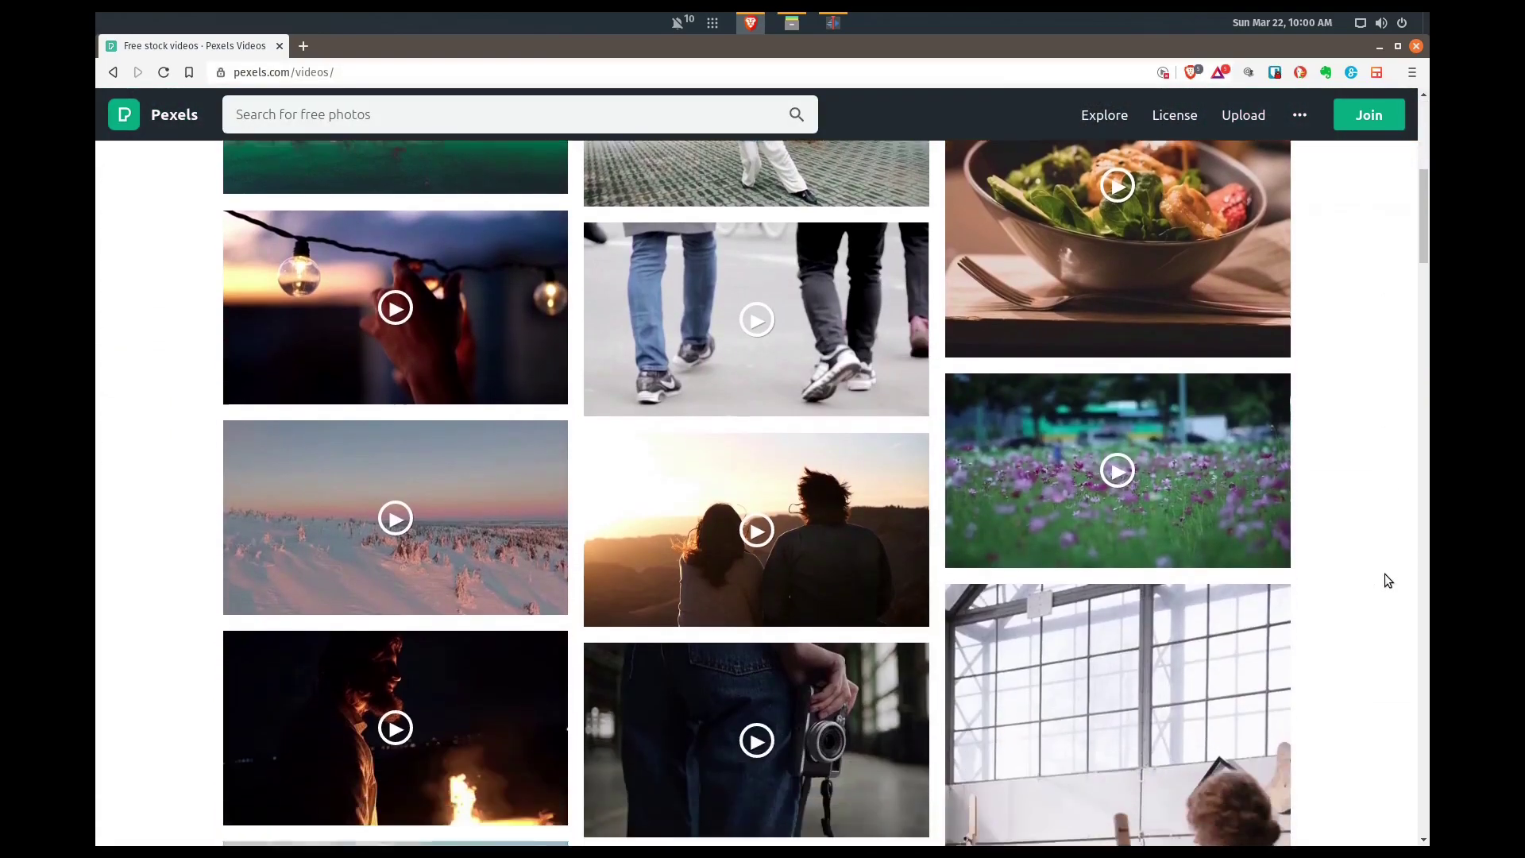
scroll(1386, 579, down, 6)
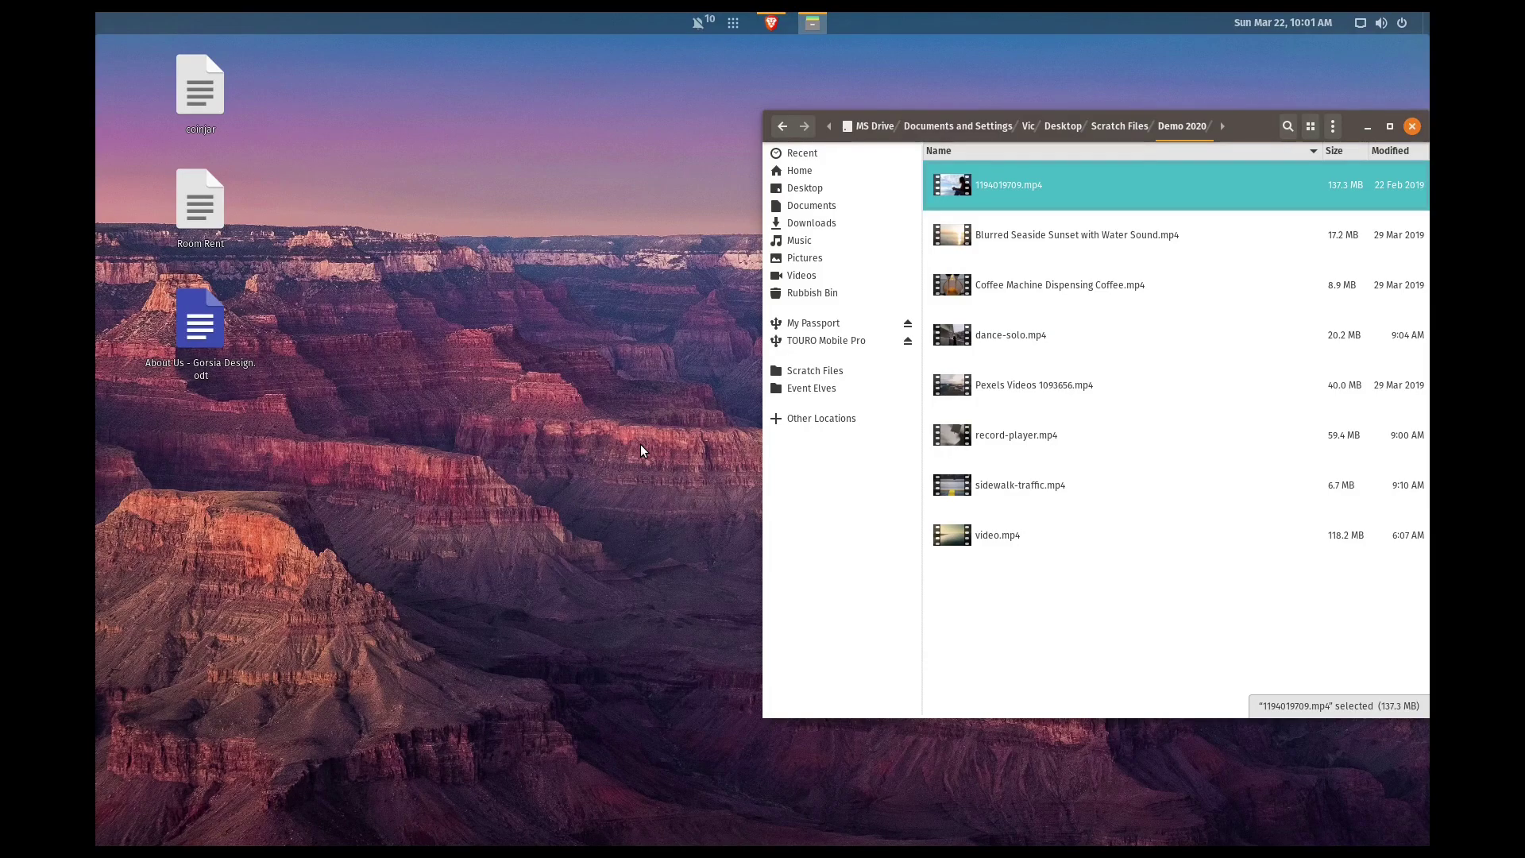
Step: Launch Kdenlive through a 'kde' launcher search and begin renaming the V2 track
key(super)
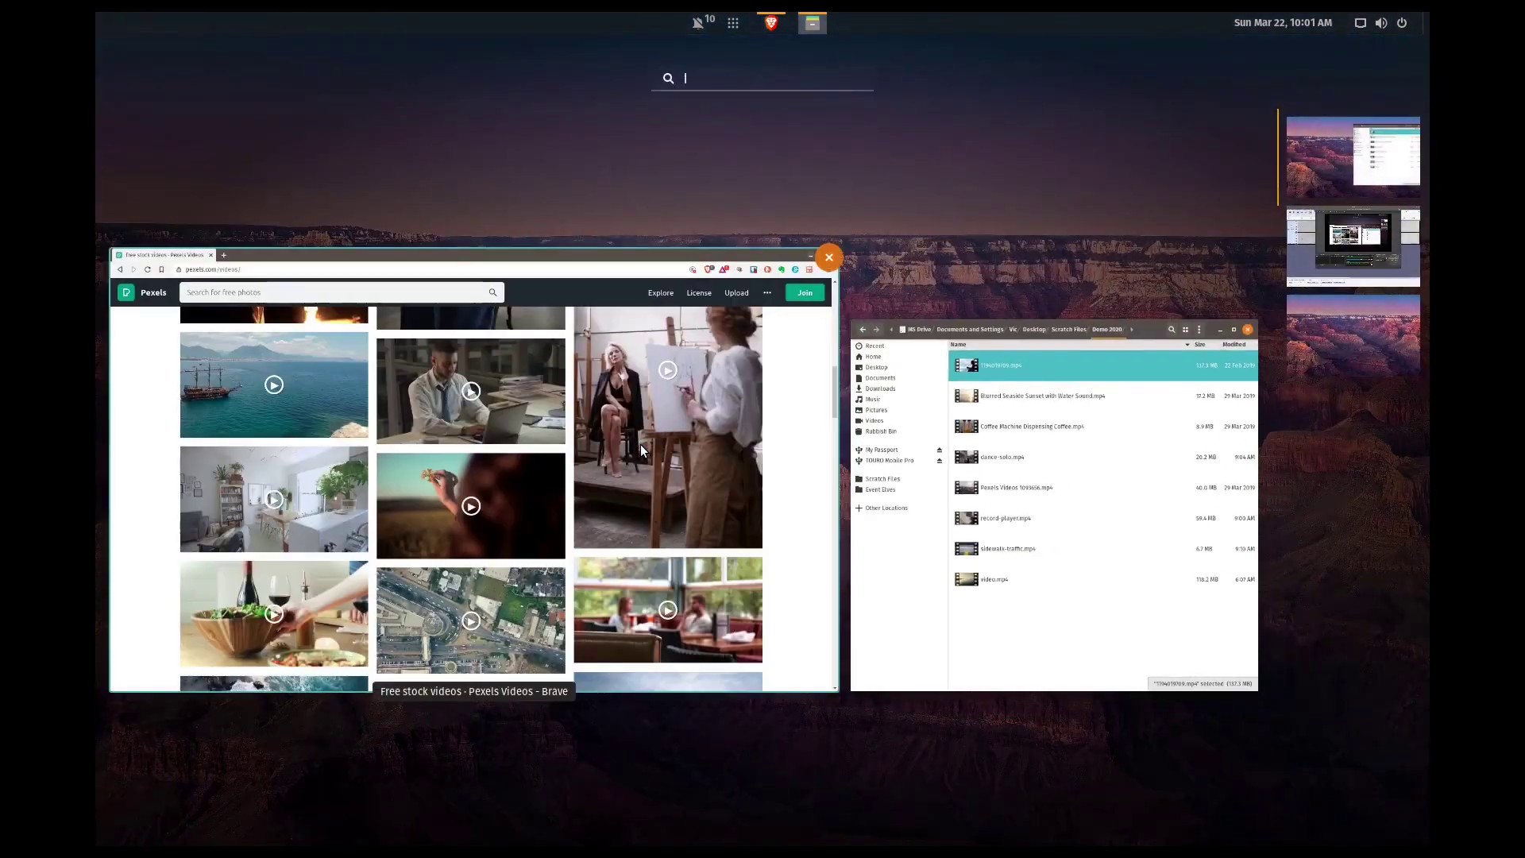
text(kde)
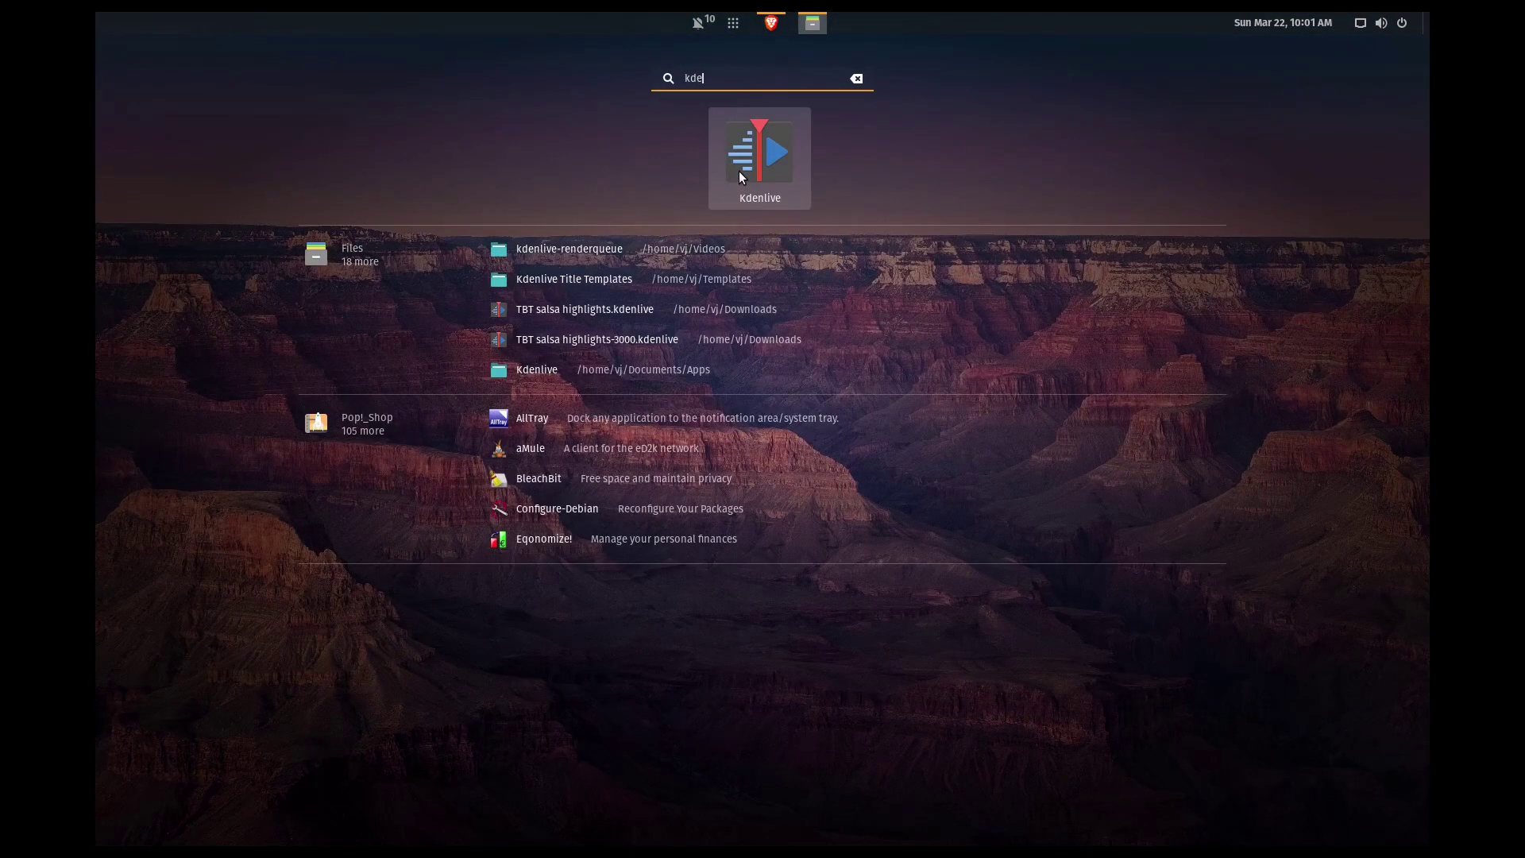
click(739, 170)
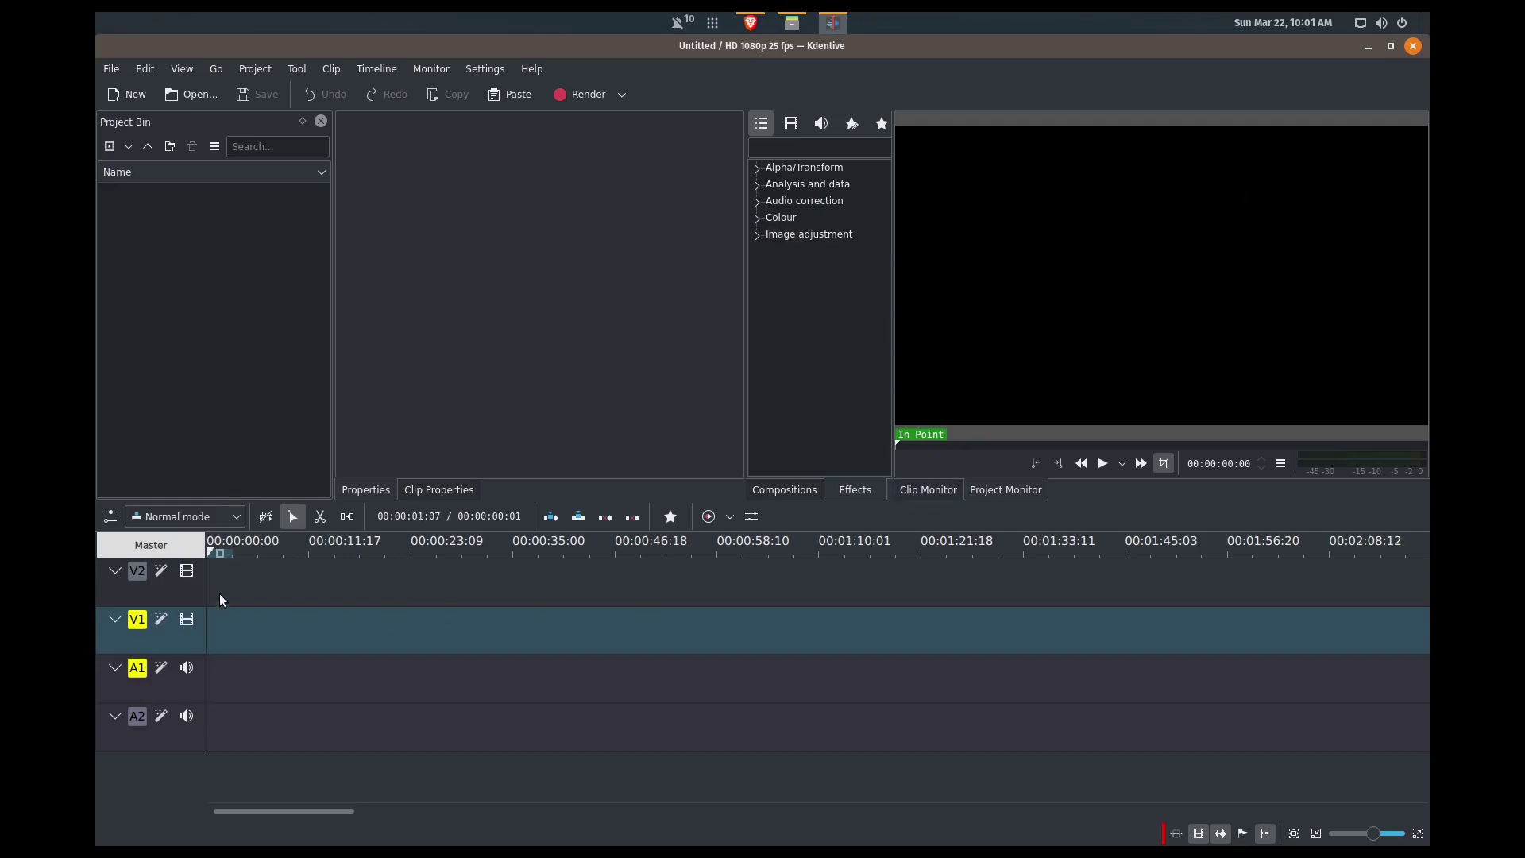
double_click(146, 600)
click(798, 22)
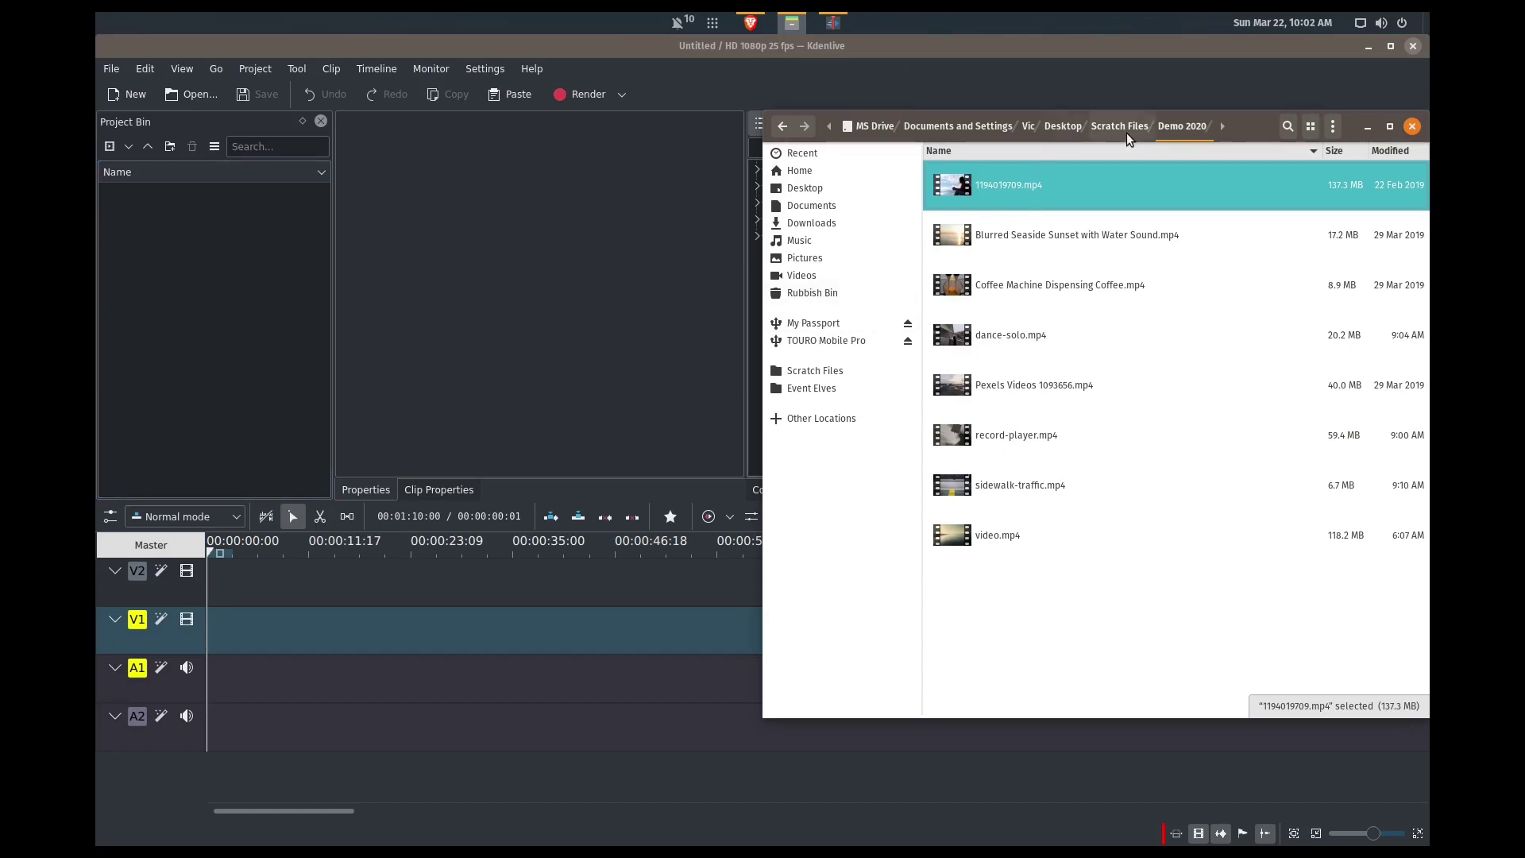
click(1021, 537)
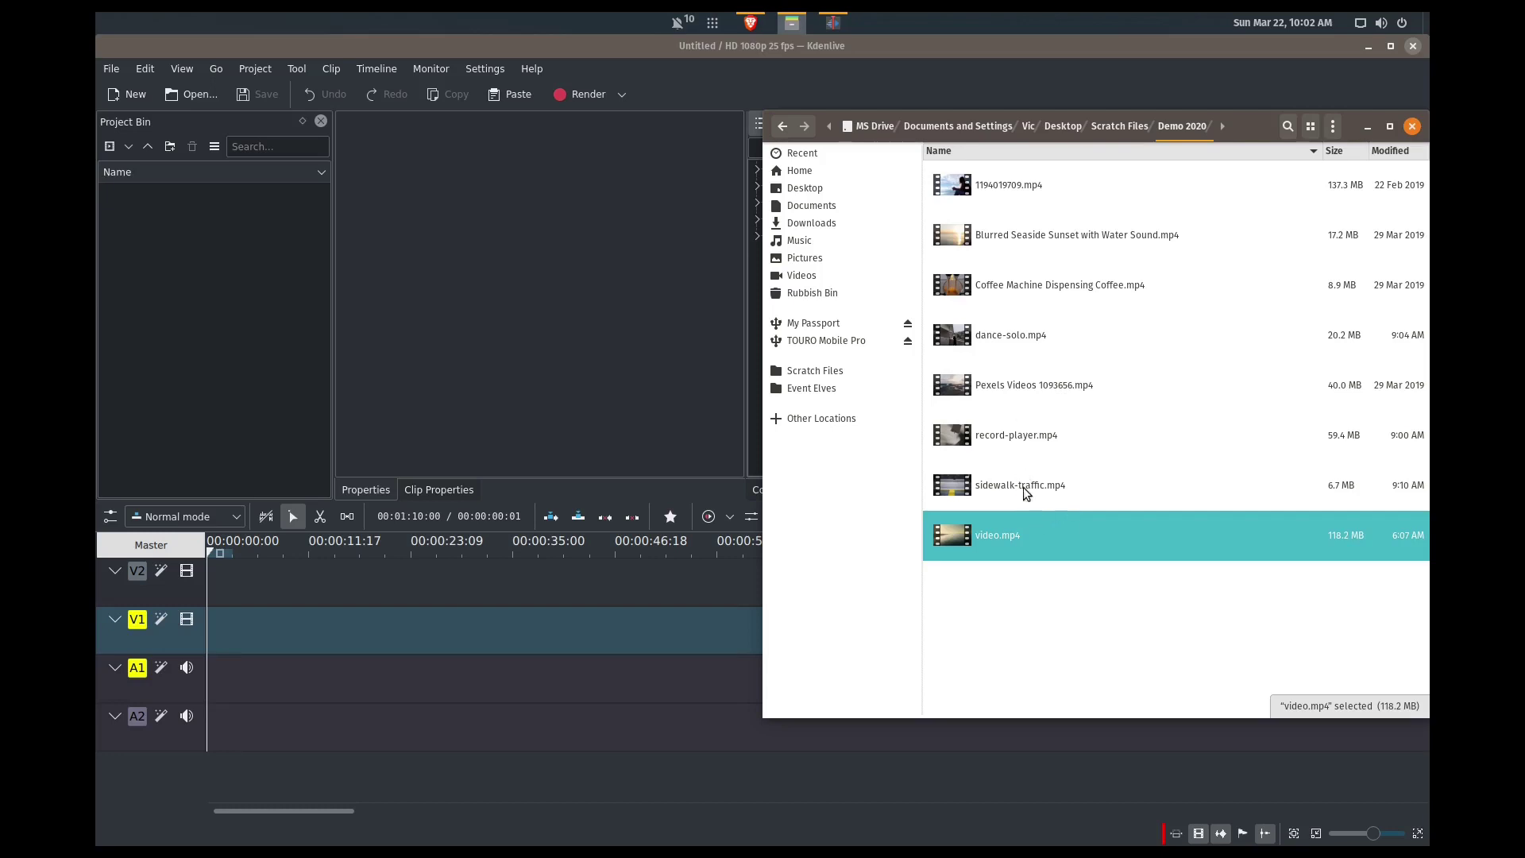
ctrl+click(1010, 193)
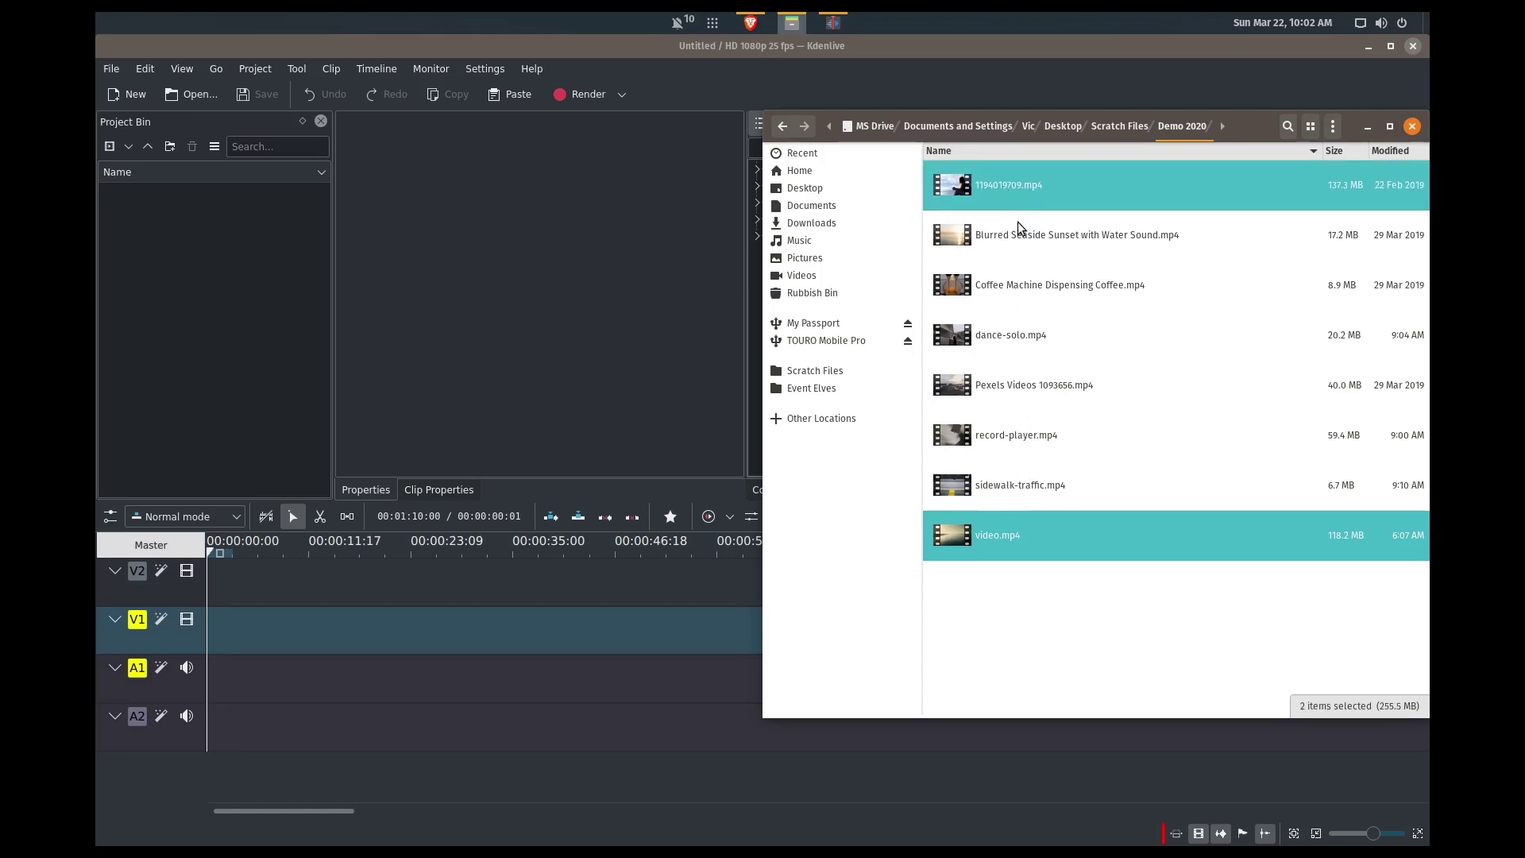
ctrl+click(1021, 240)
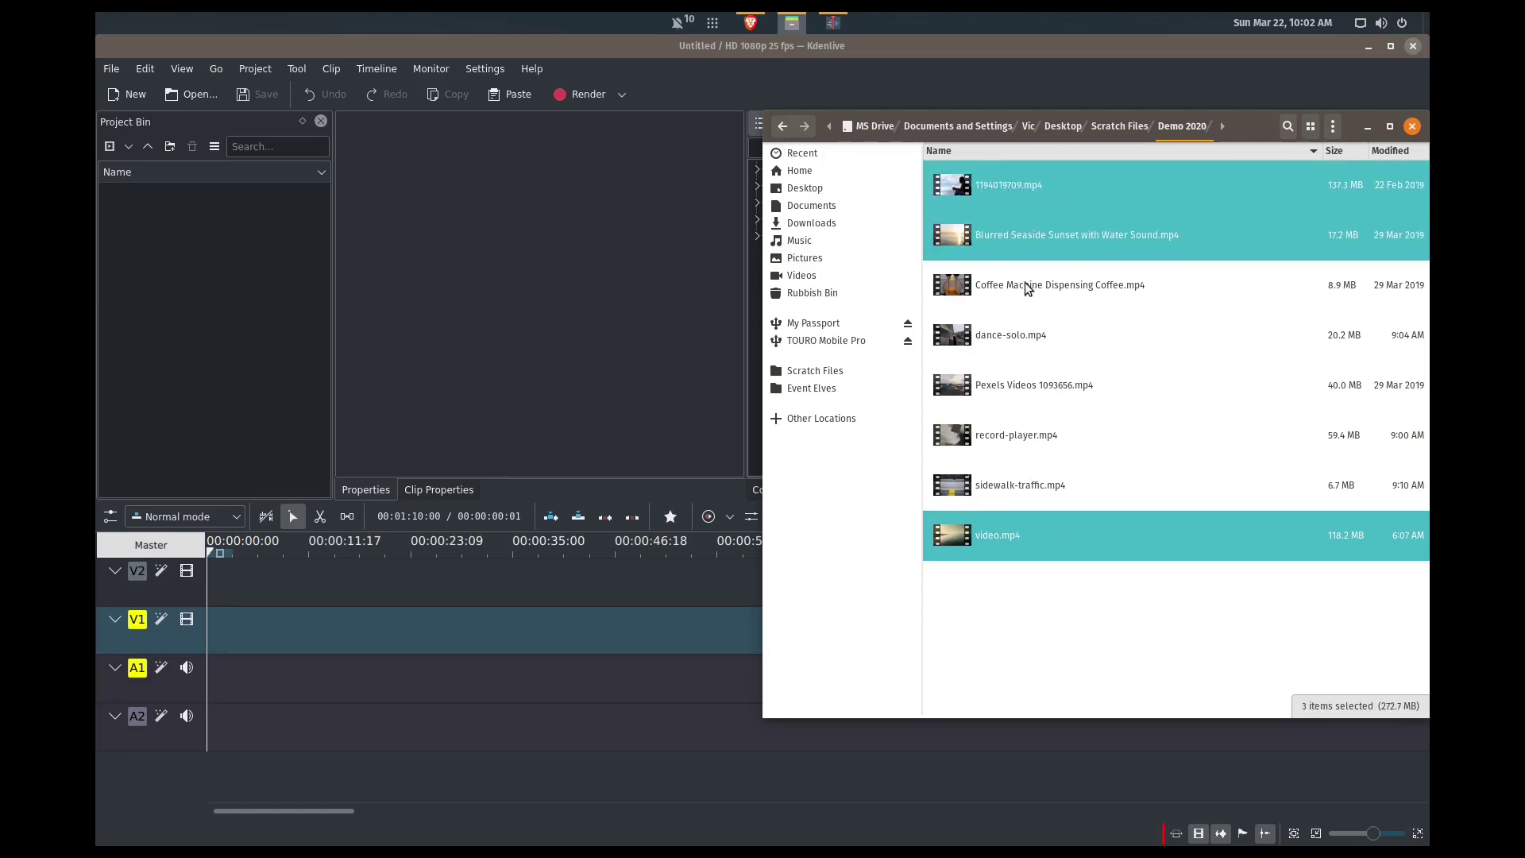
ctrl+click(1026, 288)
ctrl+click(1023, 245)
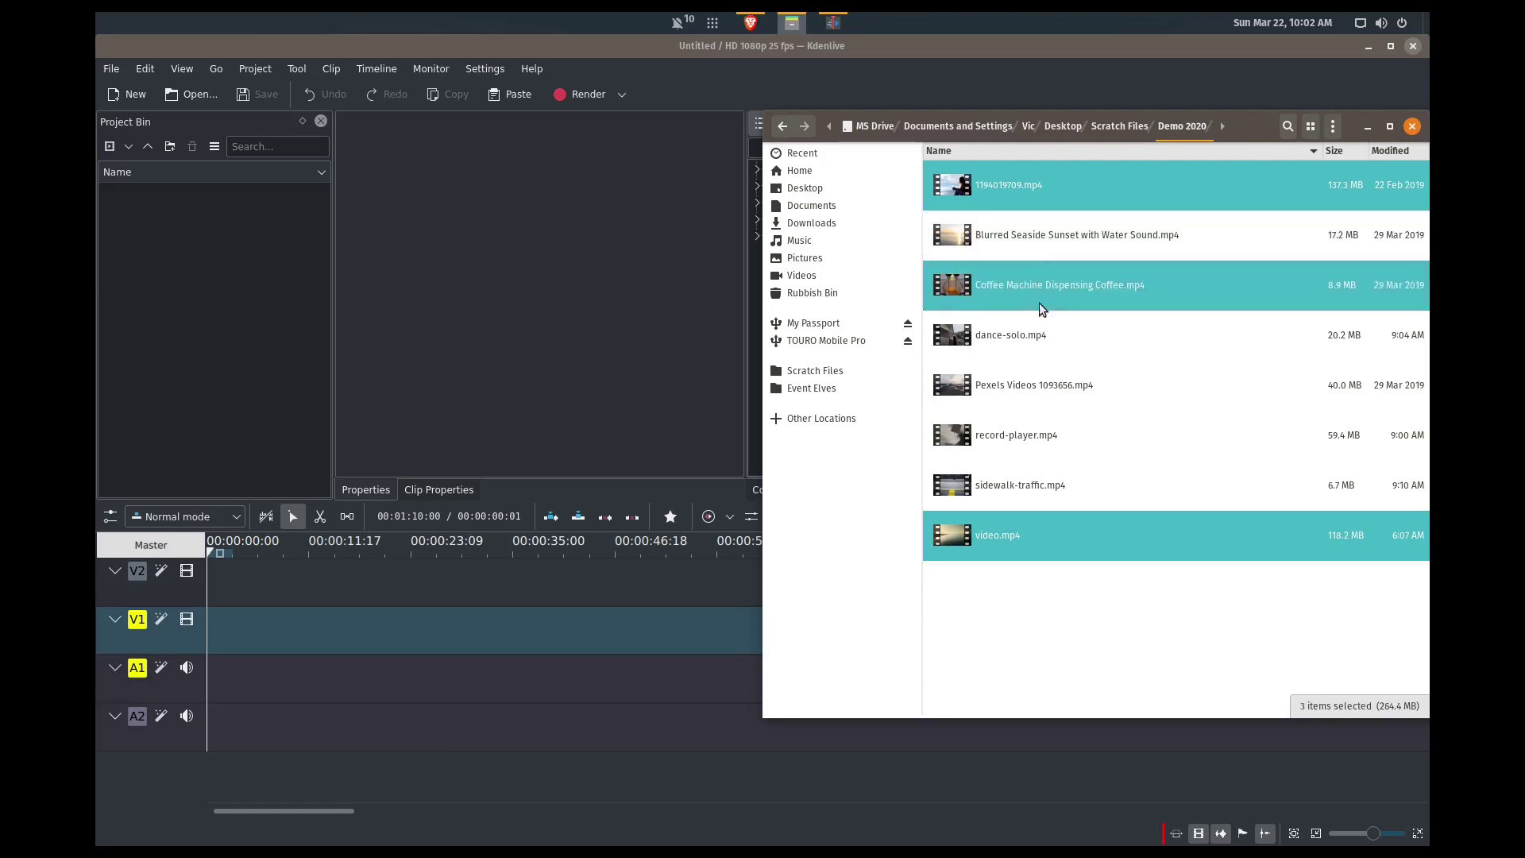
ctrl+click(1020, 391)
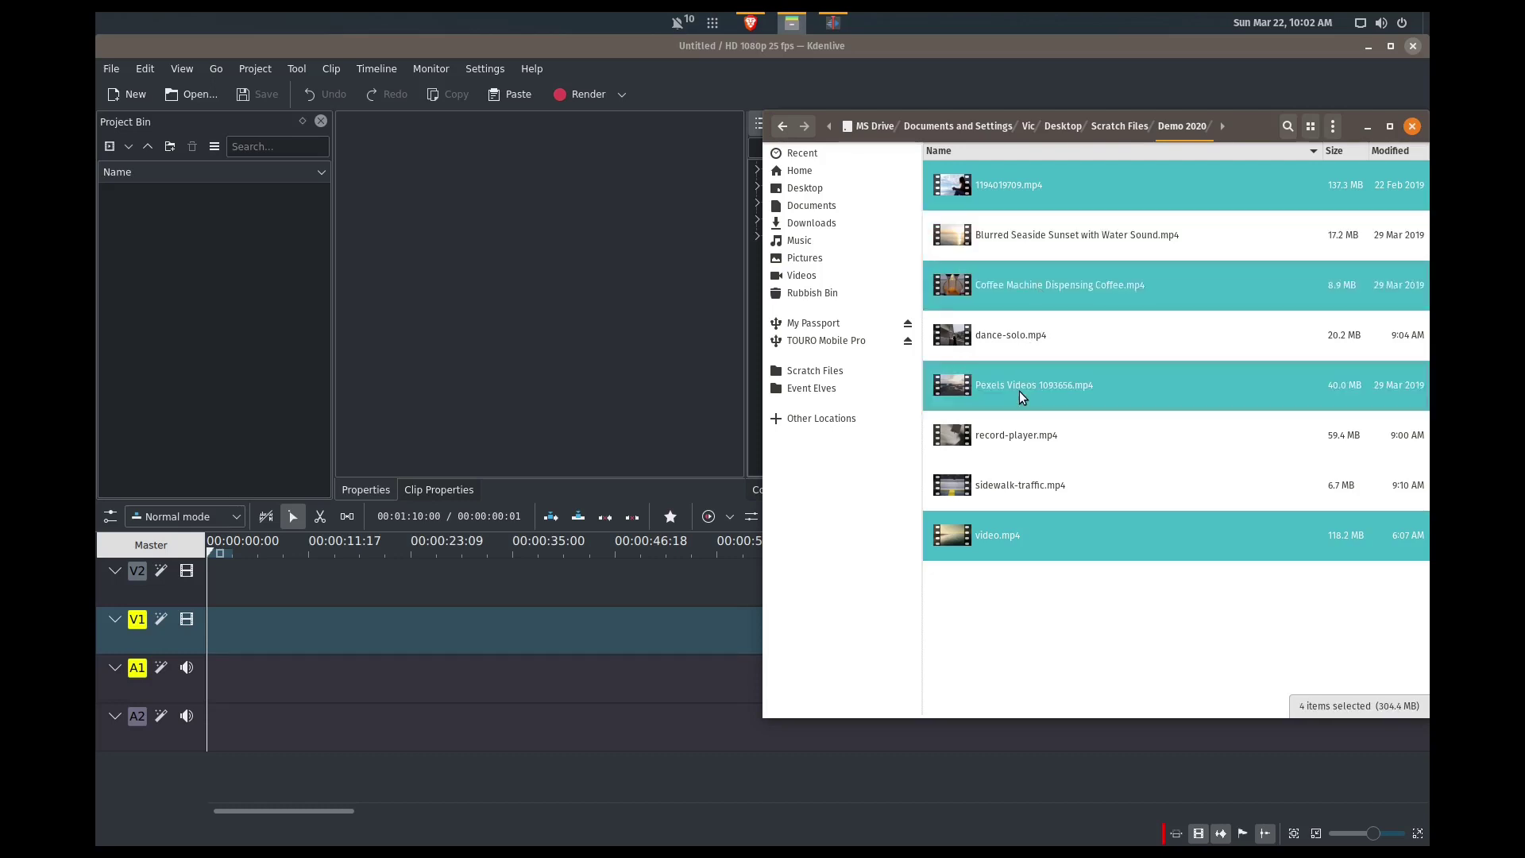
drag(1065, 187, 221, 257)
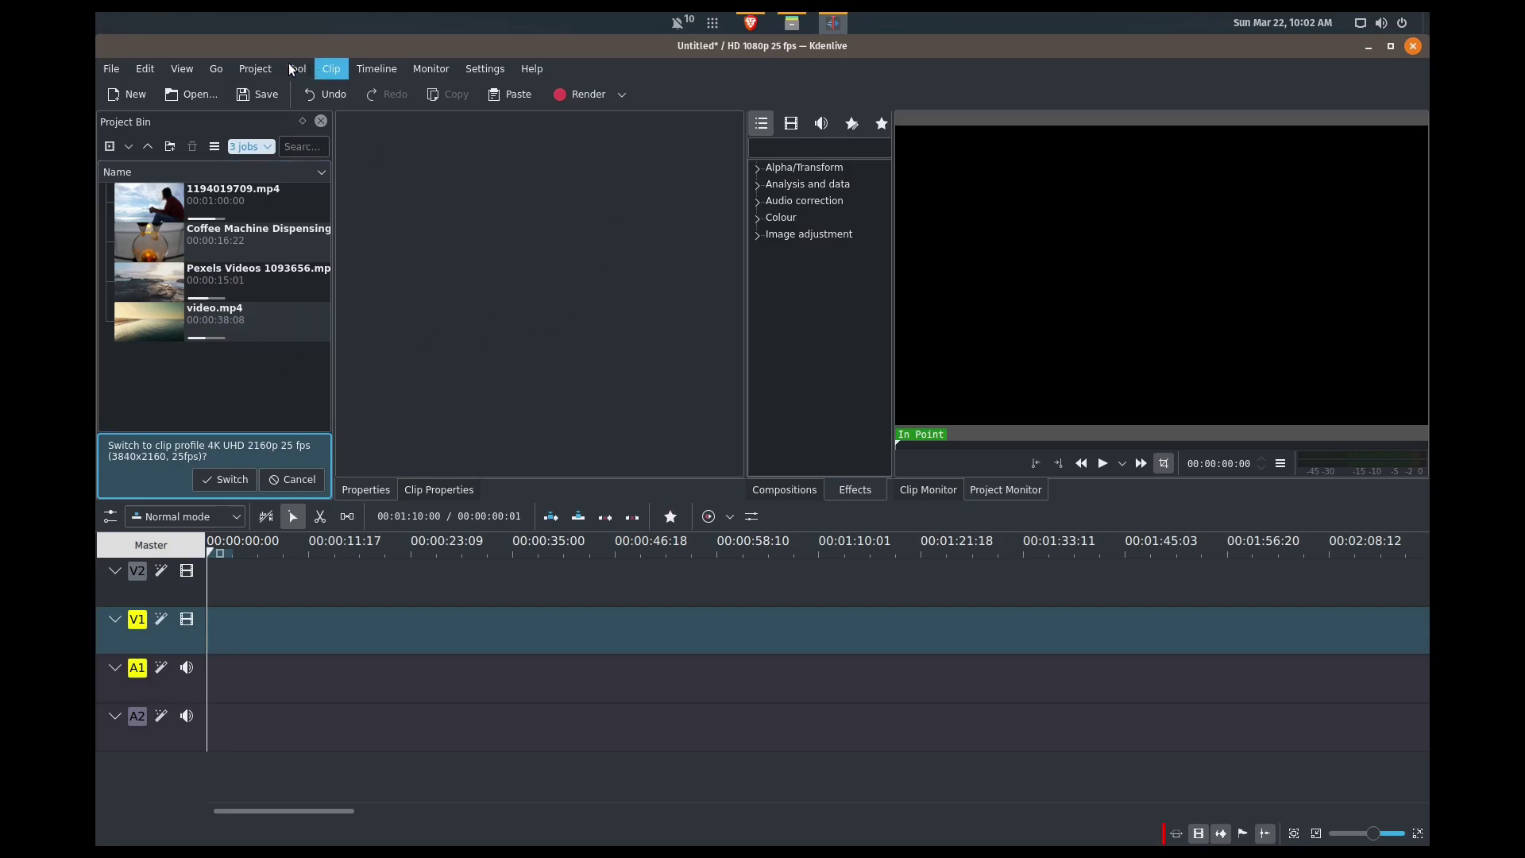
click(258, 68)
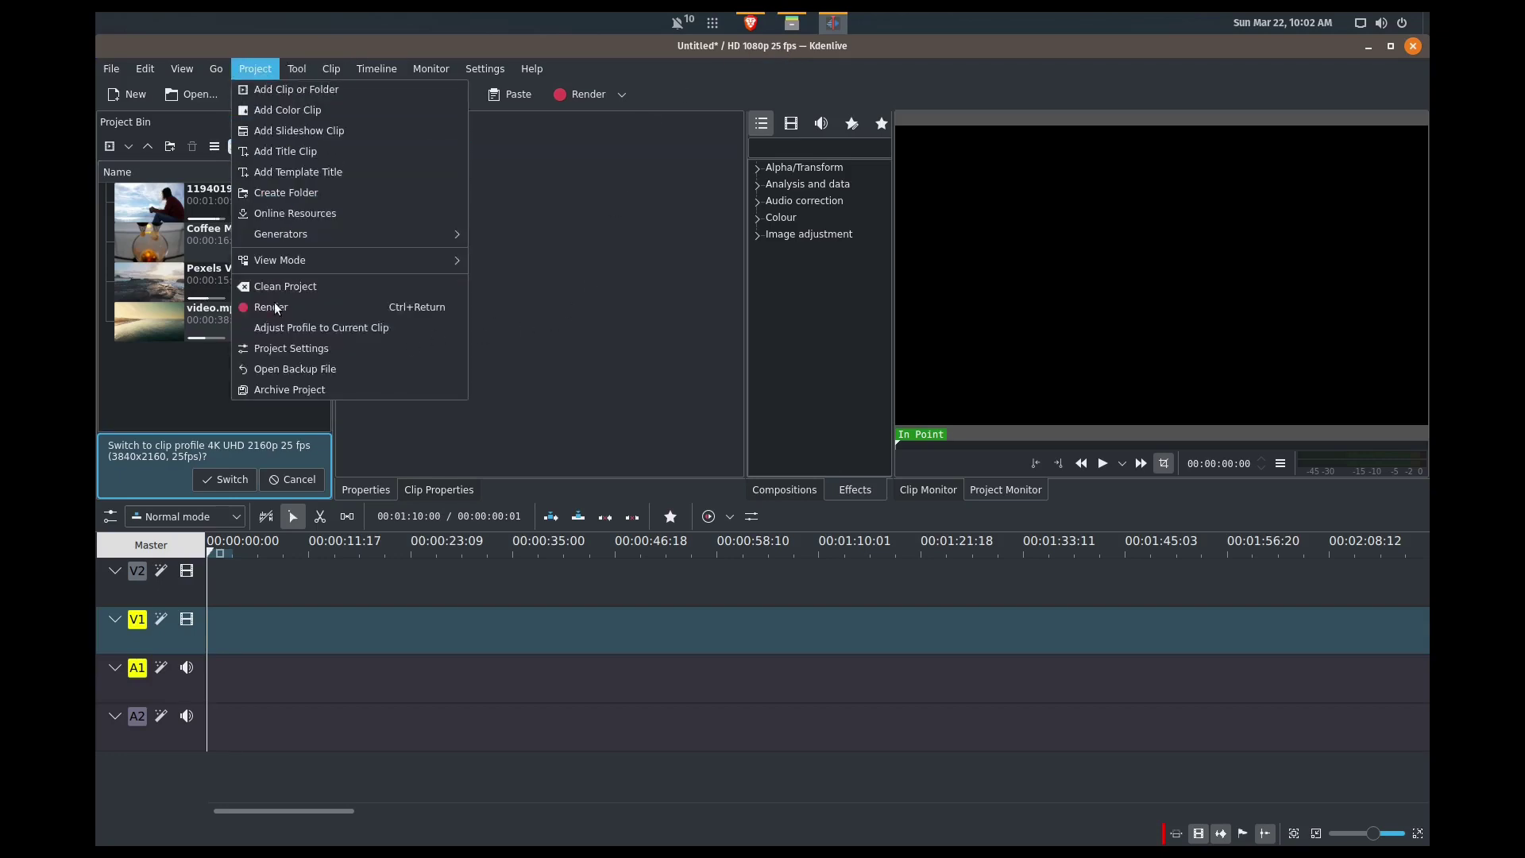
click(292, 350)
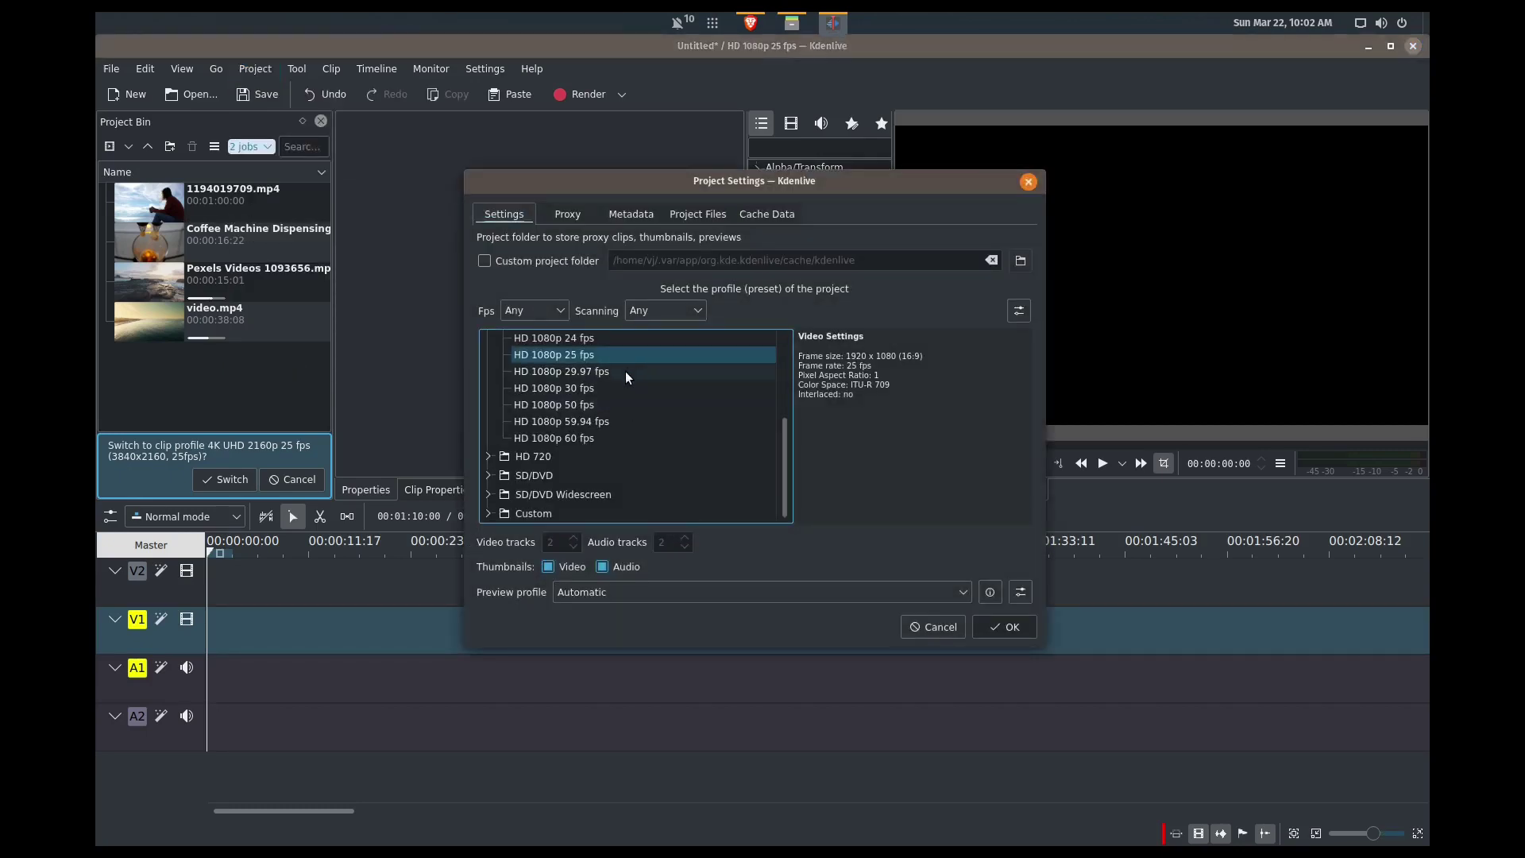
click(622, 391)
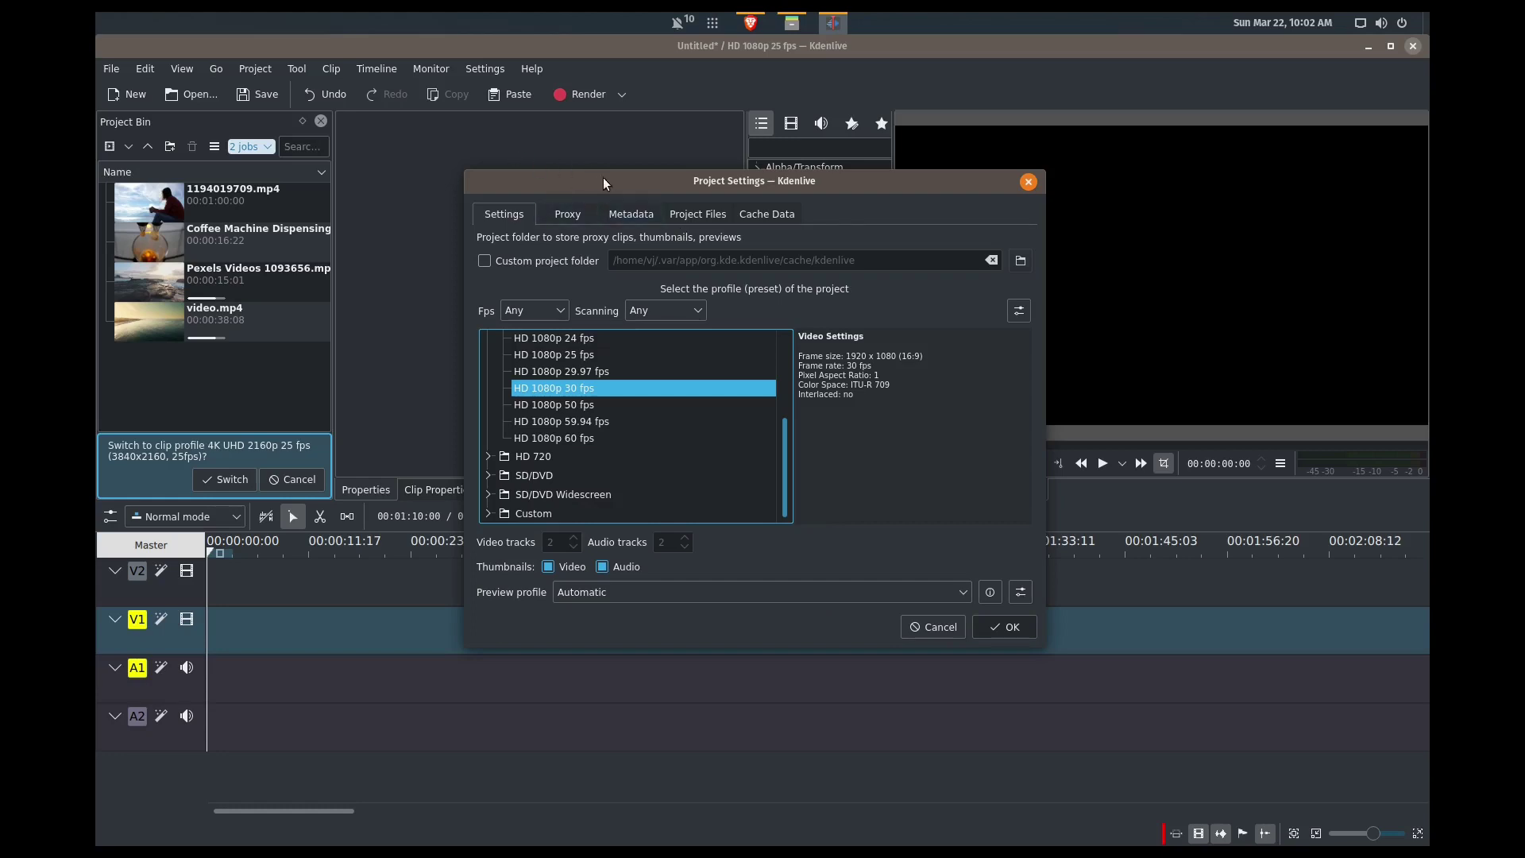
scroll(627, 422, up, 2)
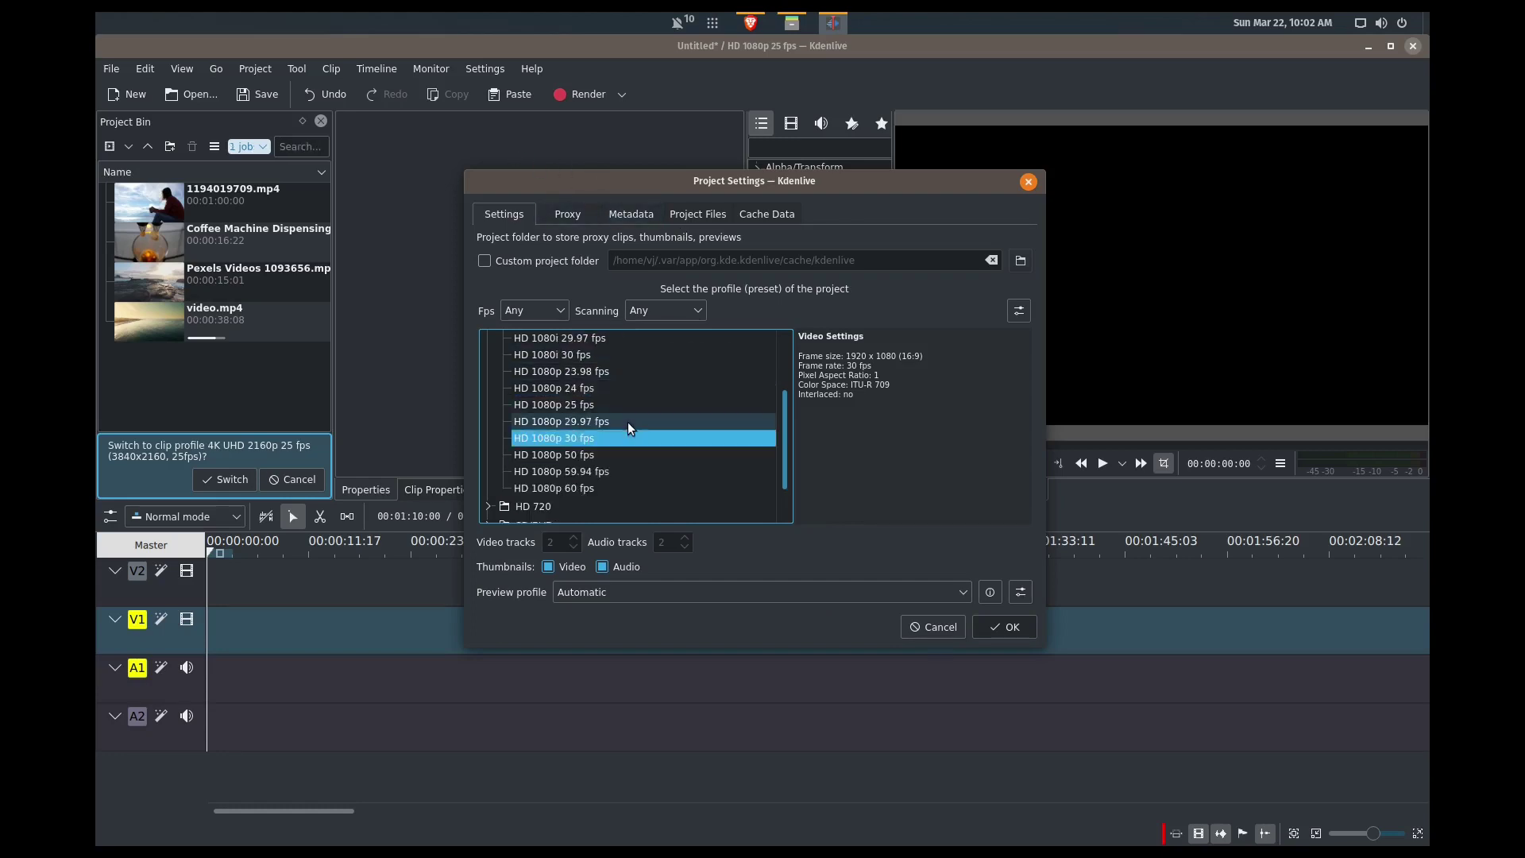
scroll(627, 422, up, 1)
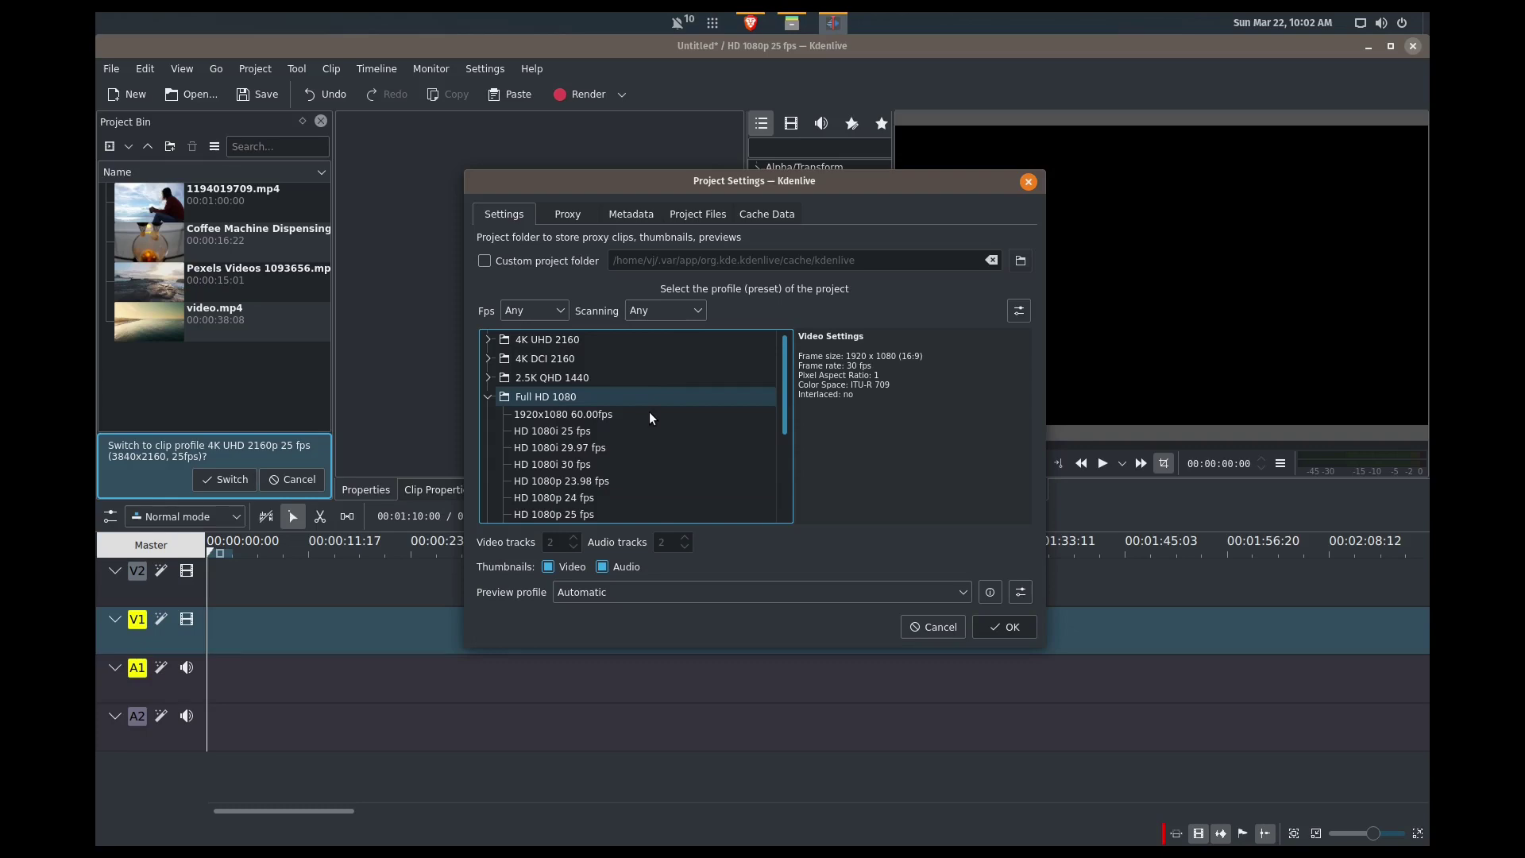
click(648, 358)
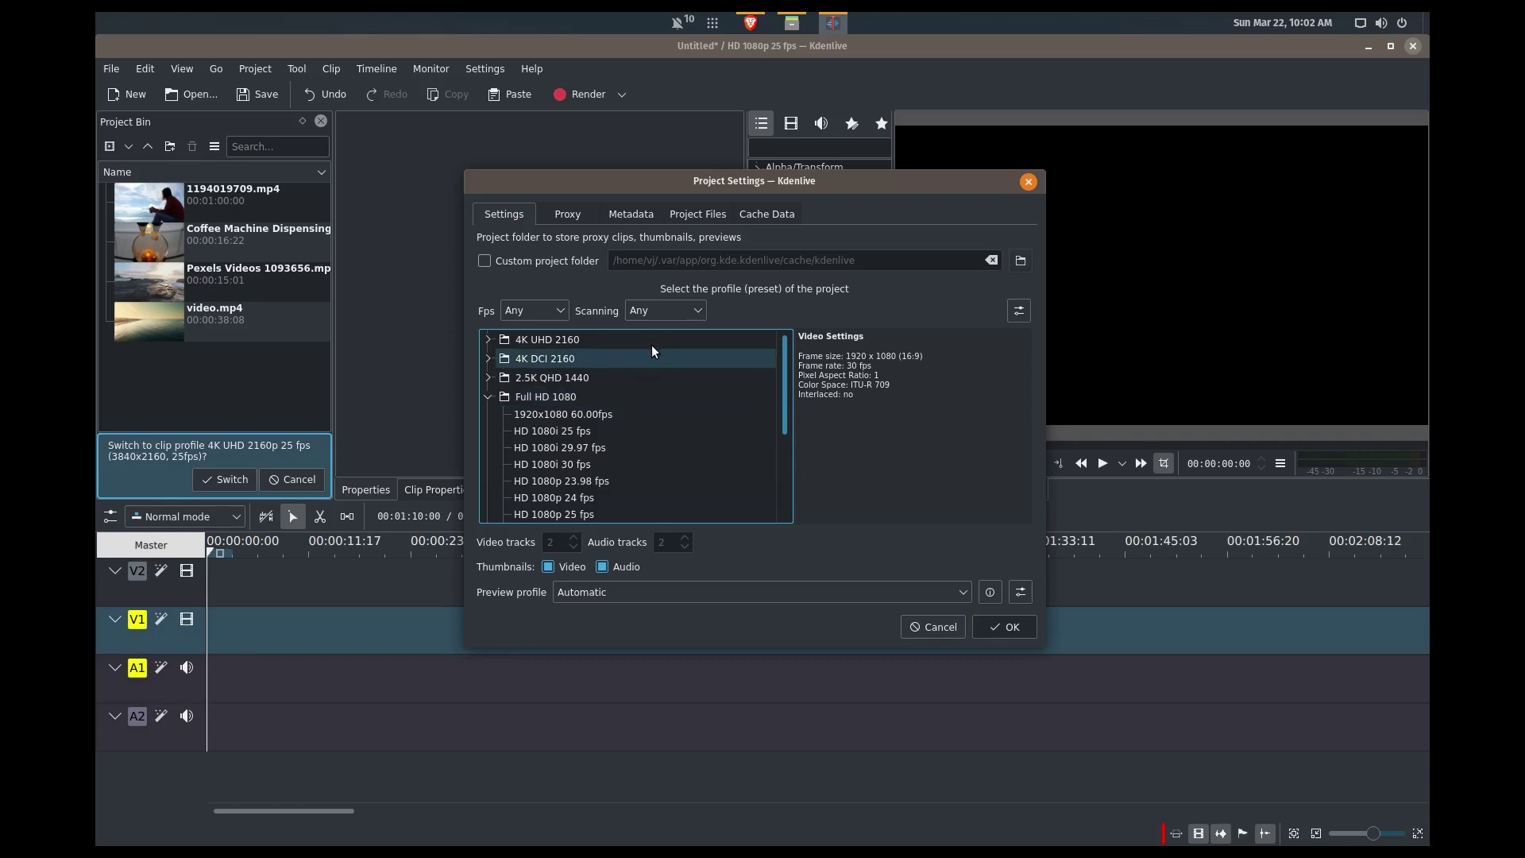
scroll(674, 413, down, 2)
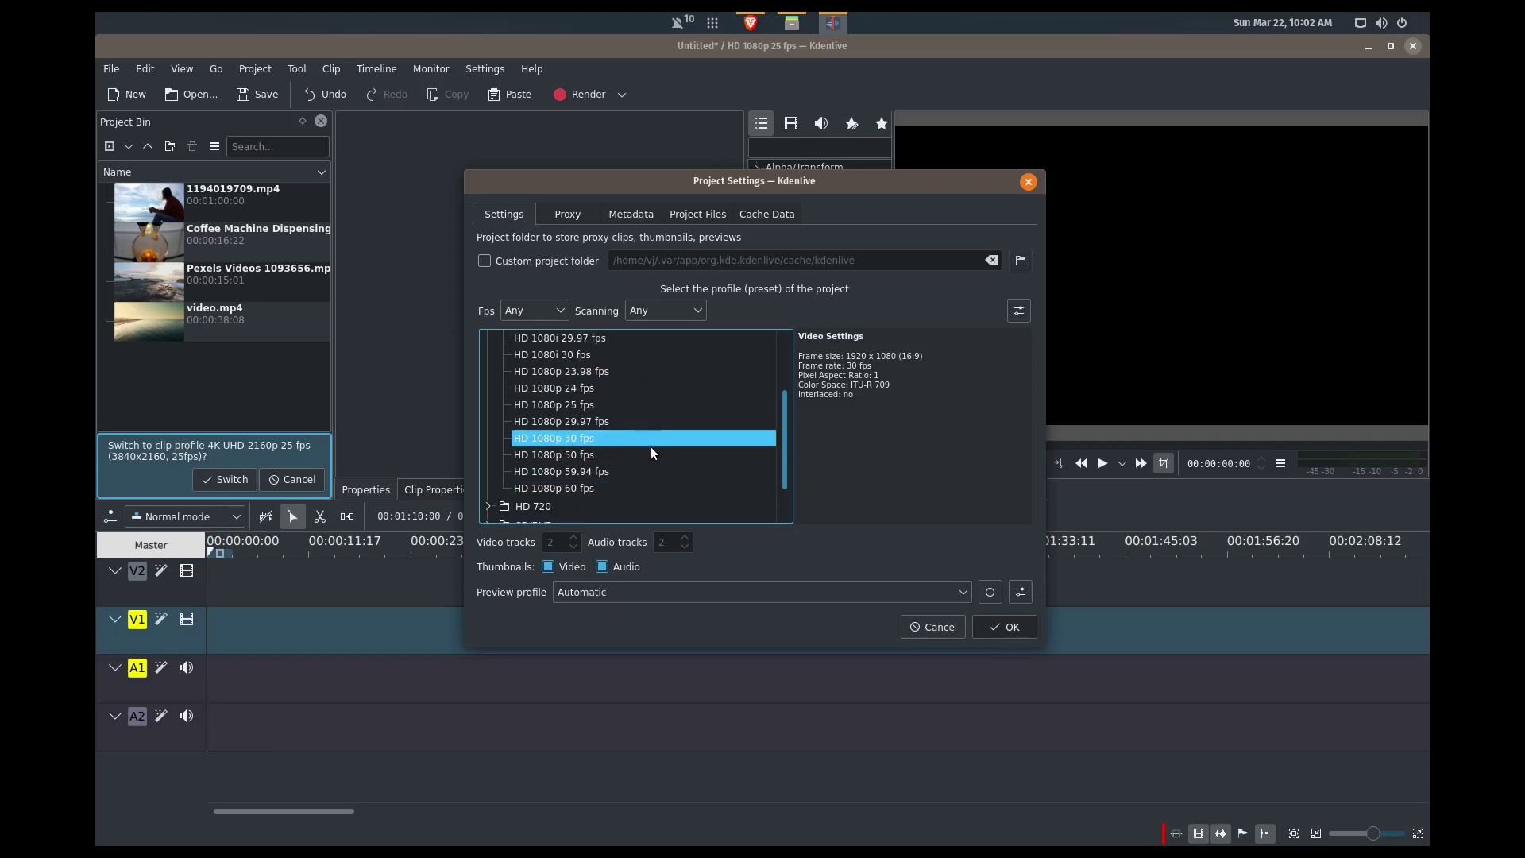
click(987, 630)
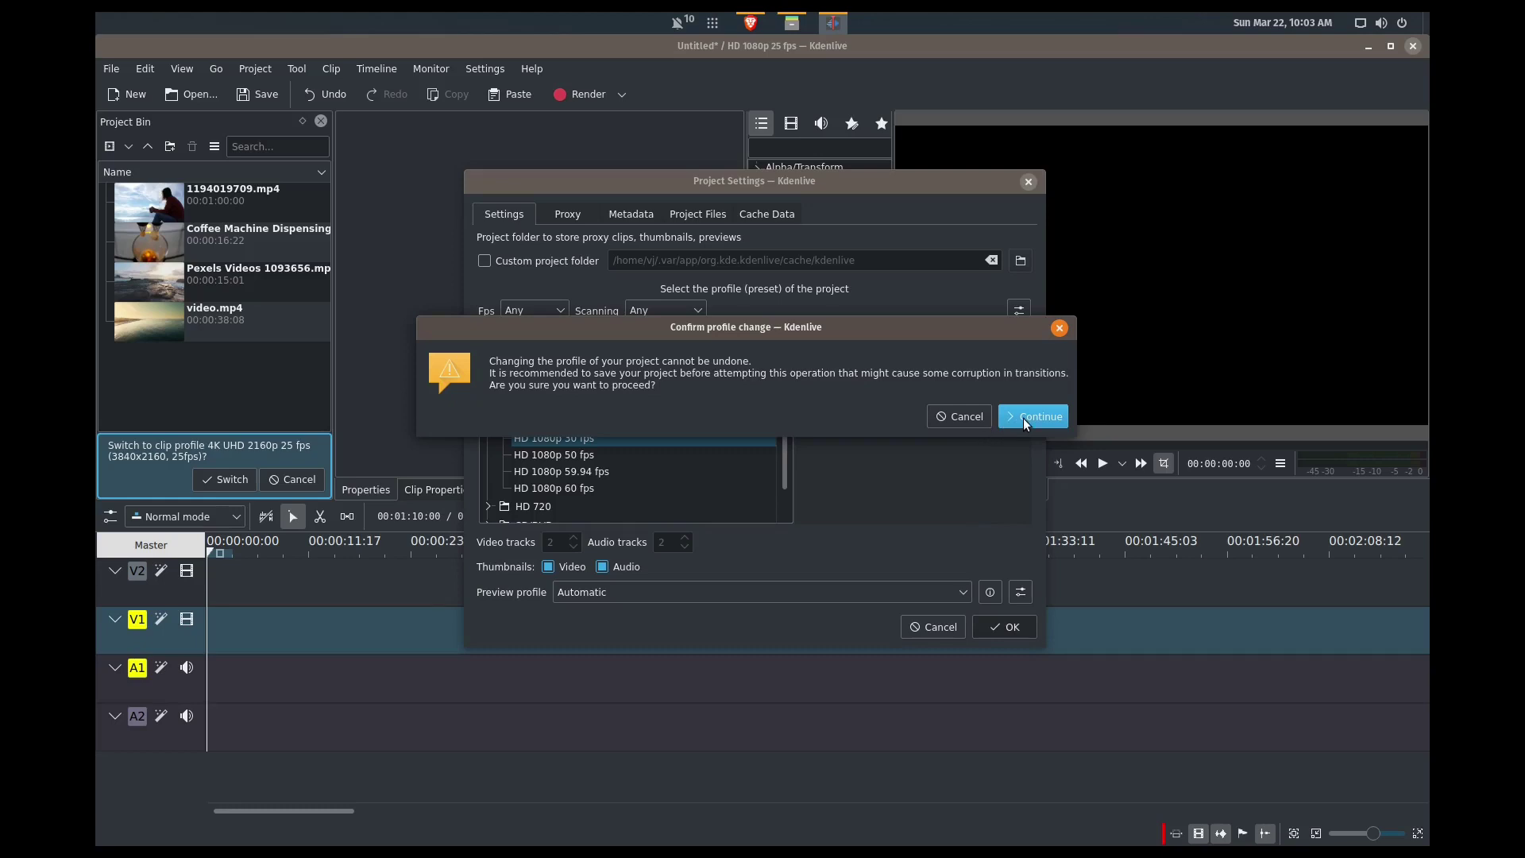
click(1023, 418)
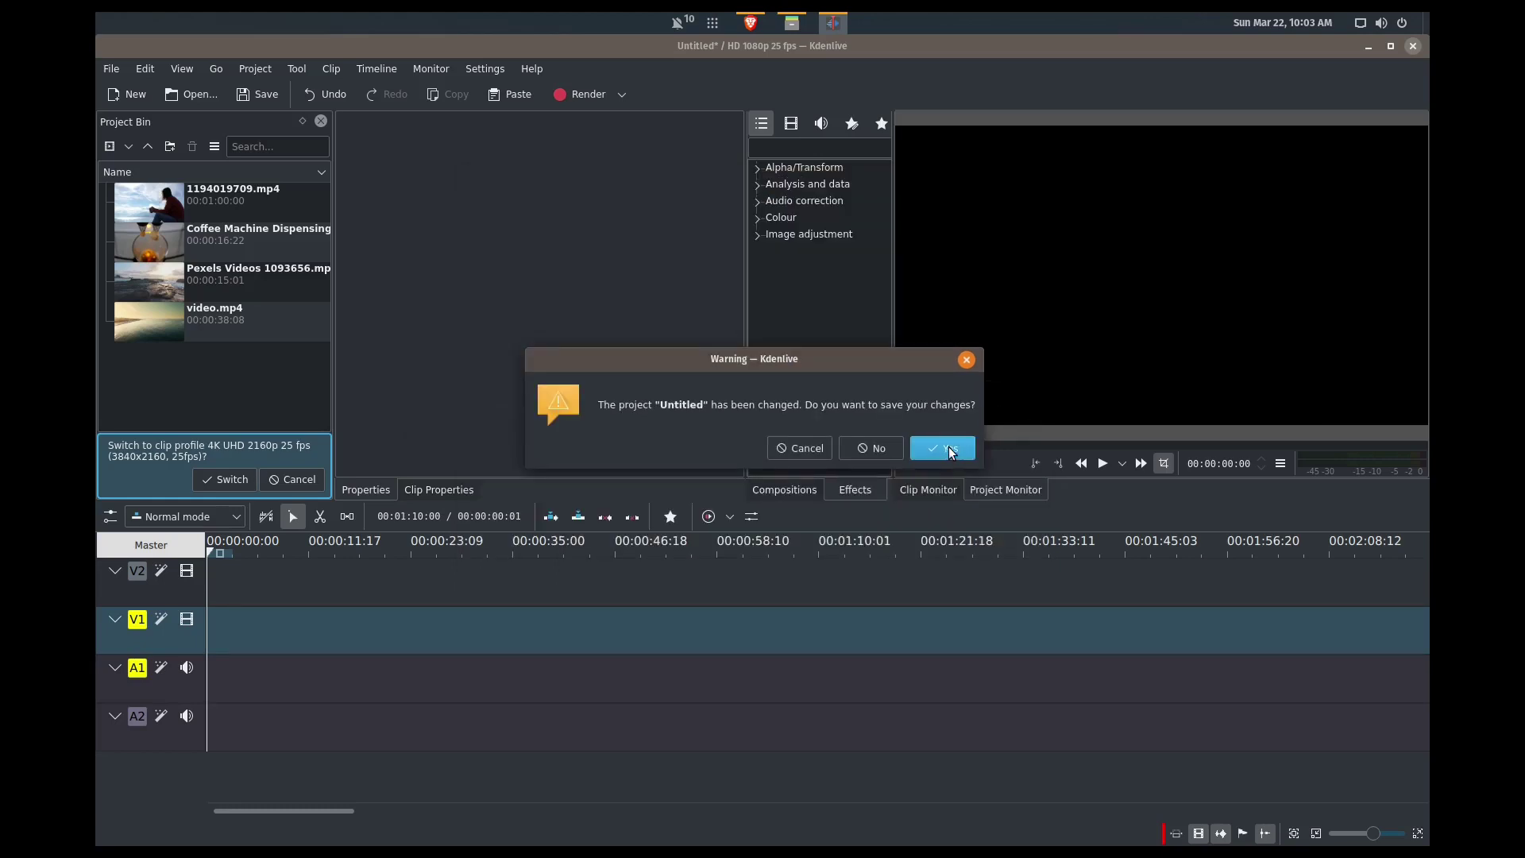
click(891, 447)
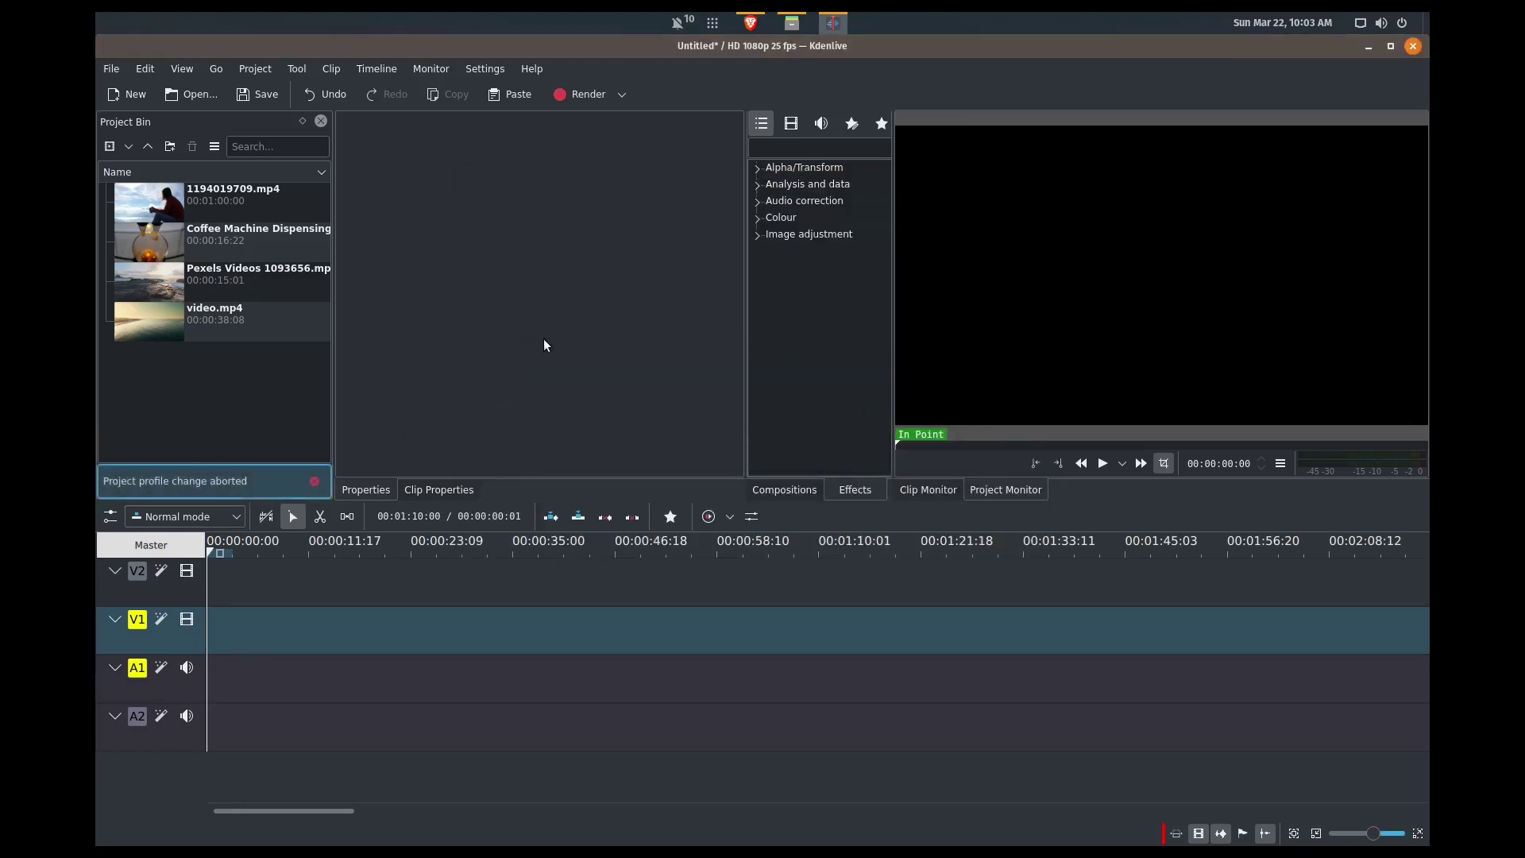
Step: Dismiss the profile message and save as 2-kdenlive2020-clip-basics.kdenlive in Scratch Files, replacing the old file
click(317, 482)
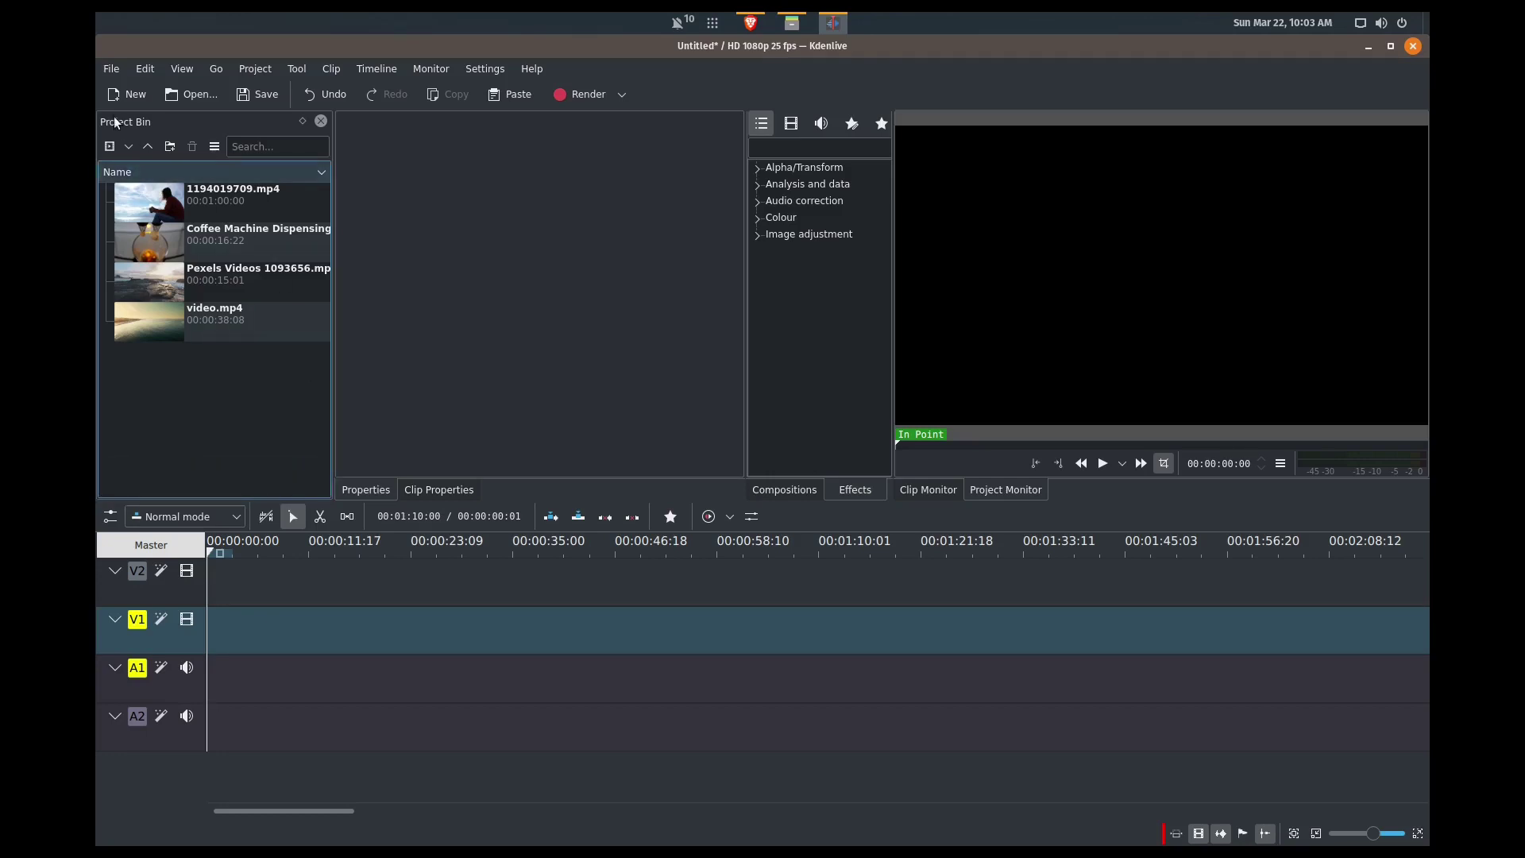
click(102, 73)
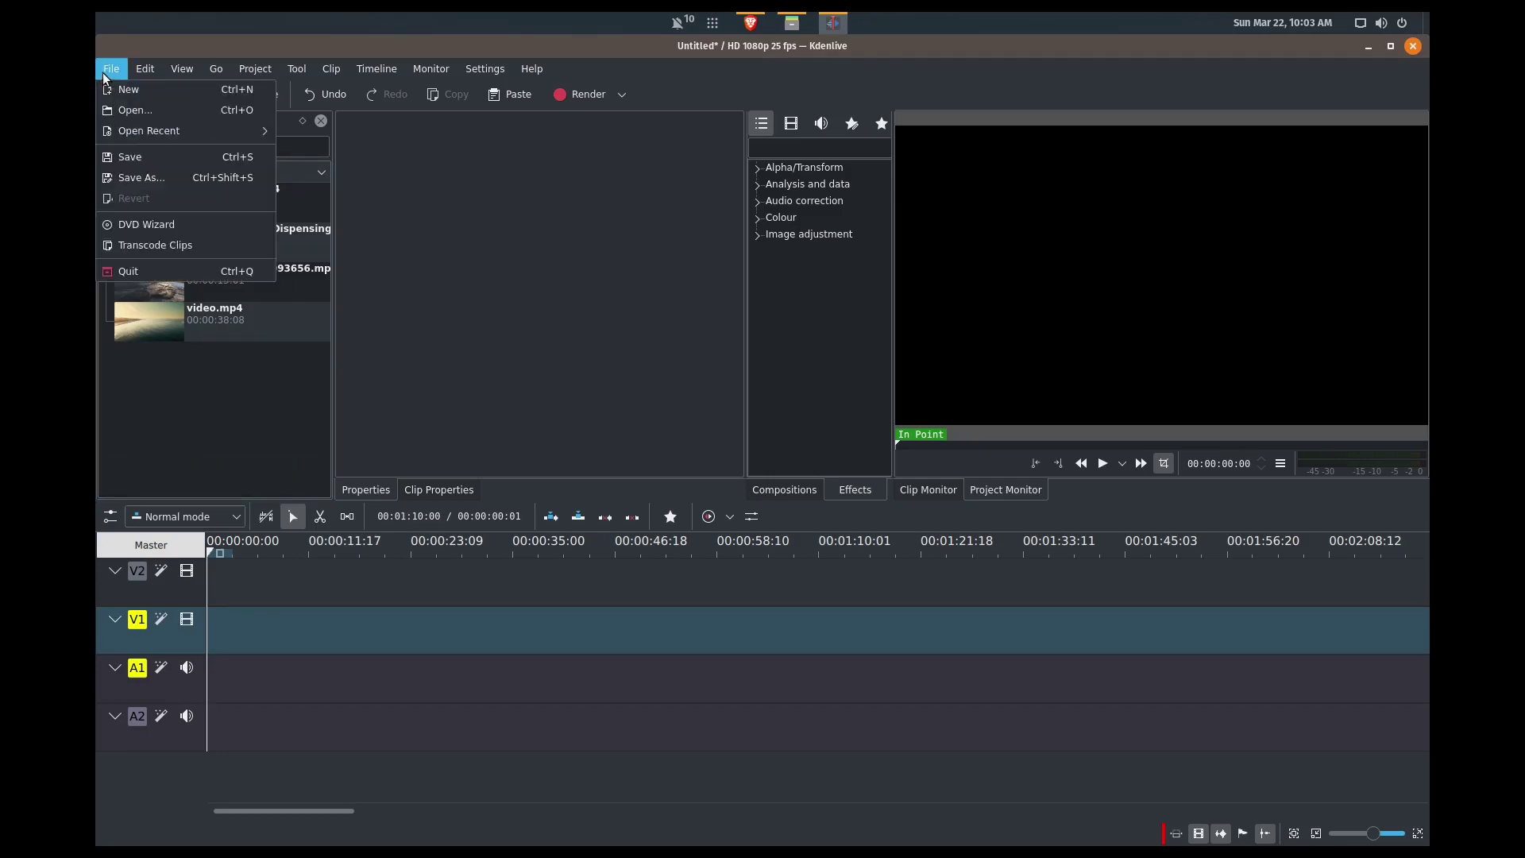
click(139, 168)
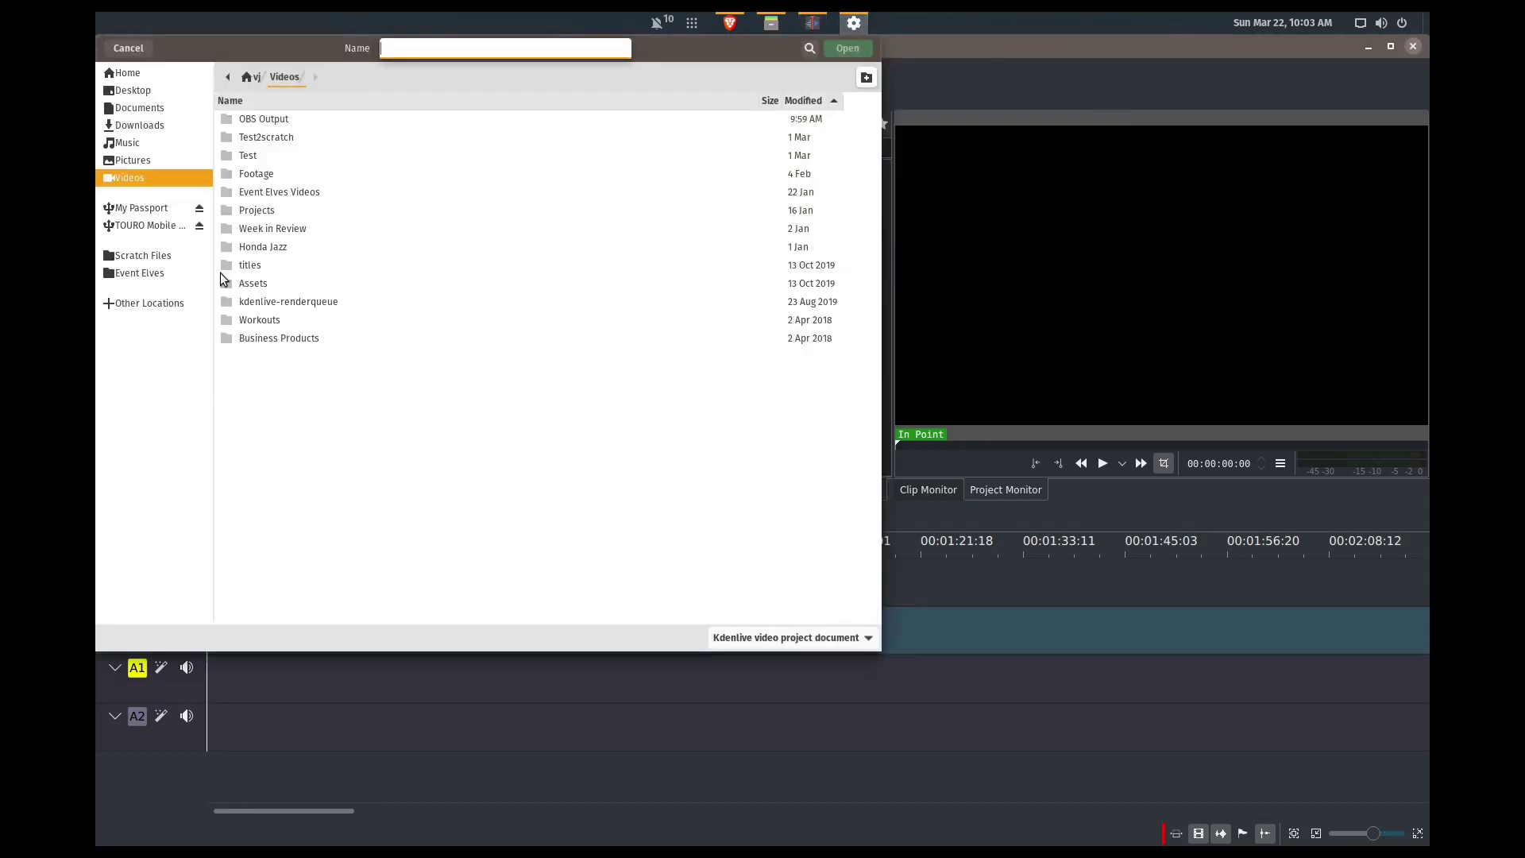
click(172, 256)
double_click(265, 120)
click(336, 121)
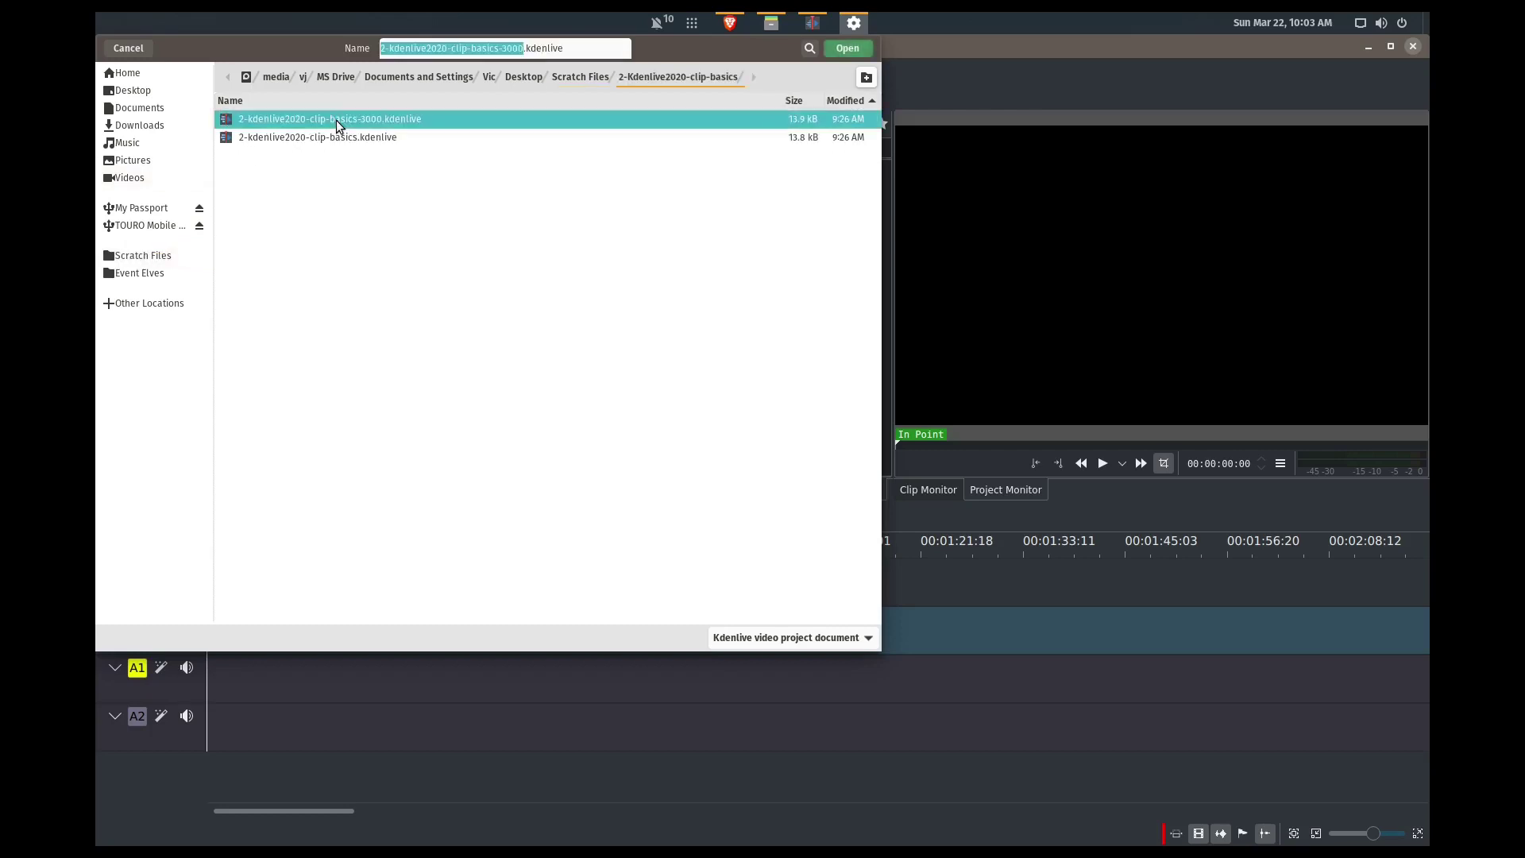
click(392, 142)
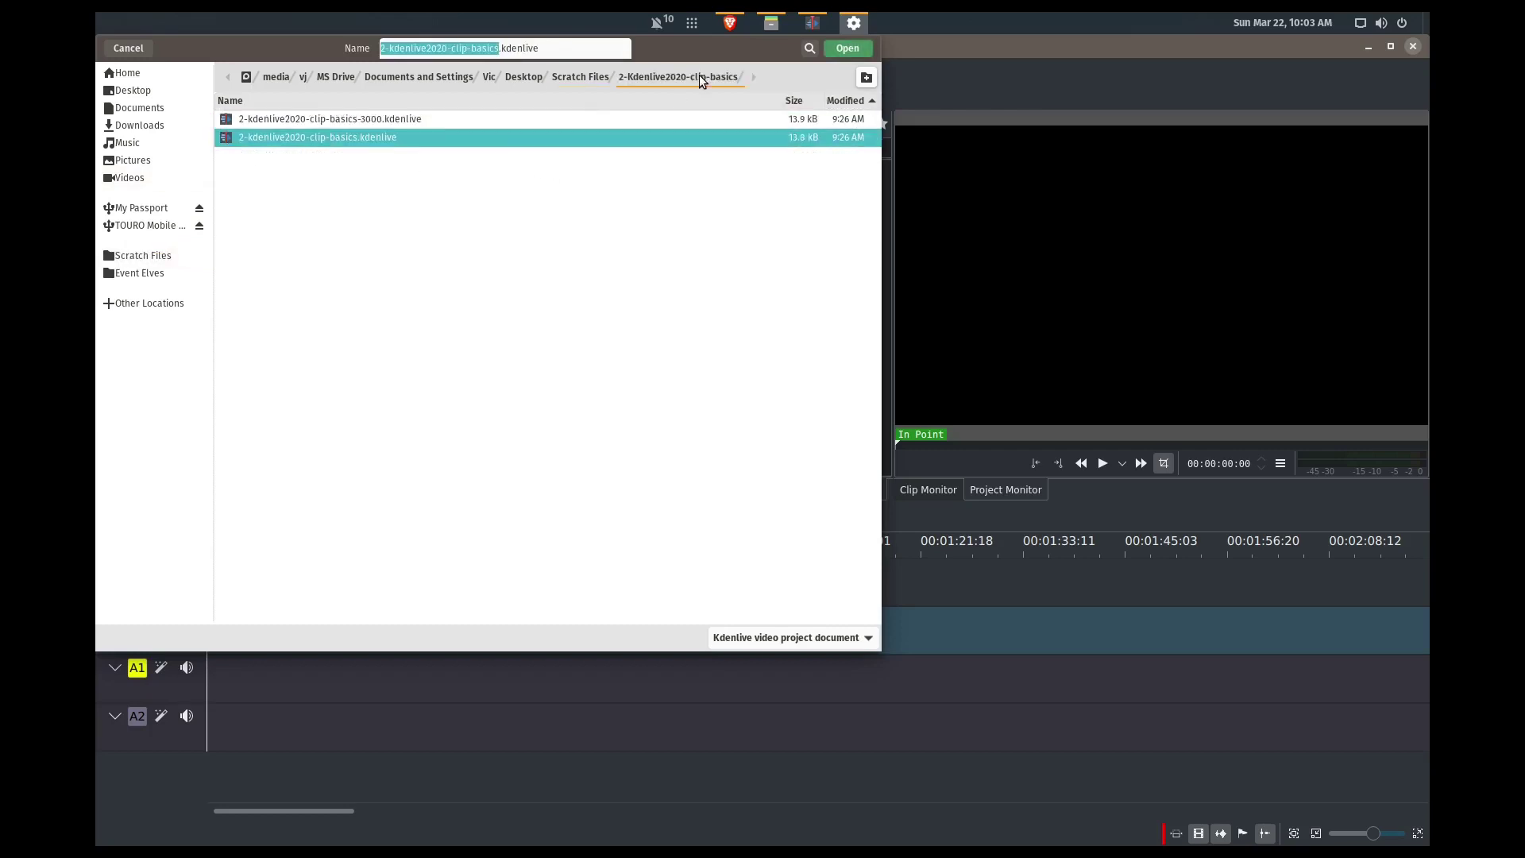
click(837, 51)
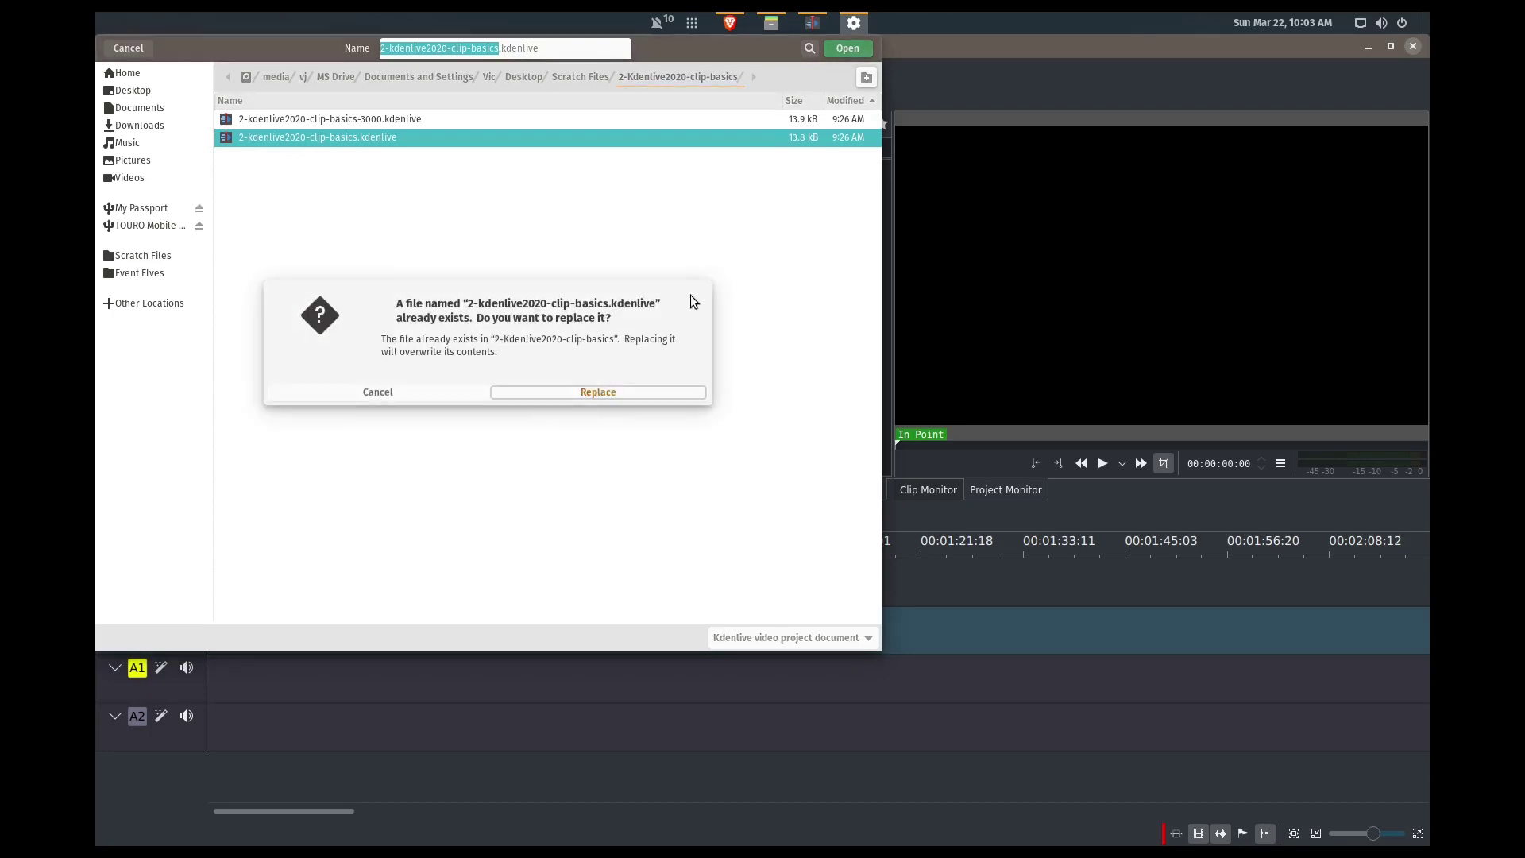
click(668, 394)
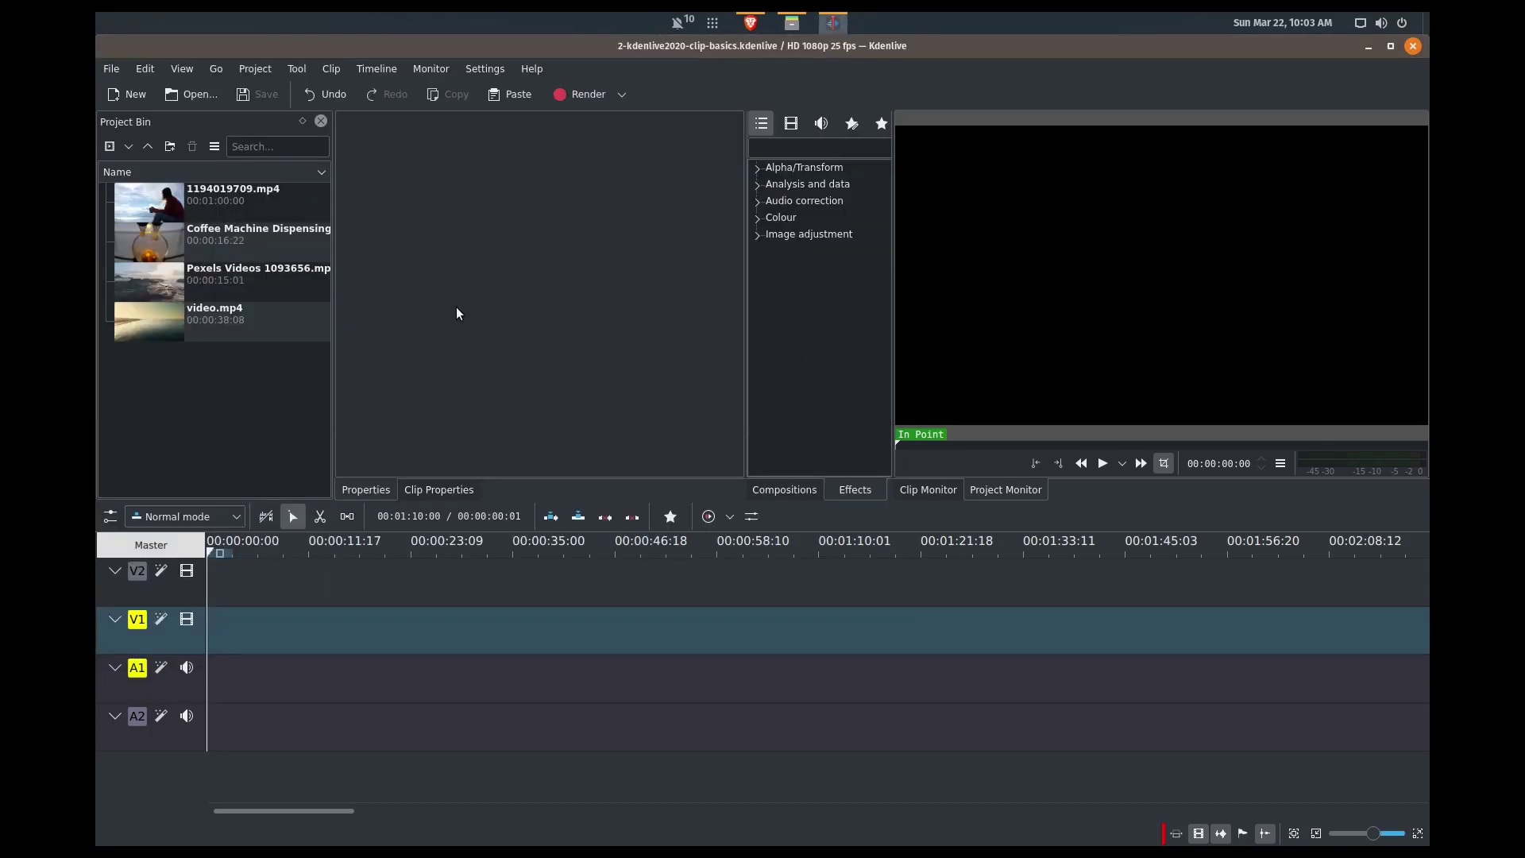
Step: Preview video.mp4 and Pexels Videos 1093656.mp4 in the Clip Monitor
click(243, 332)
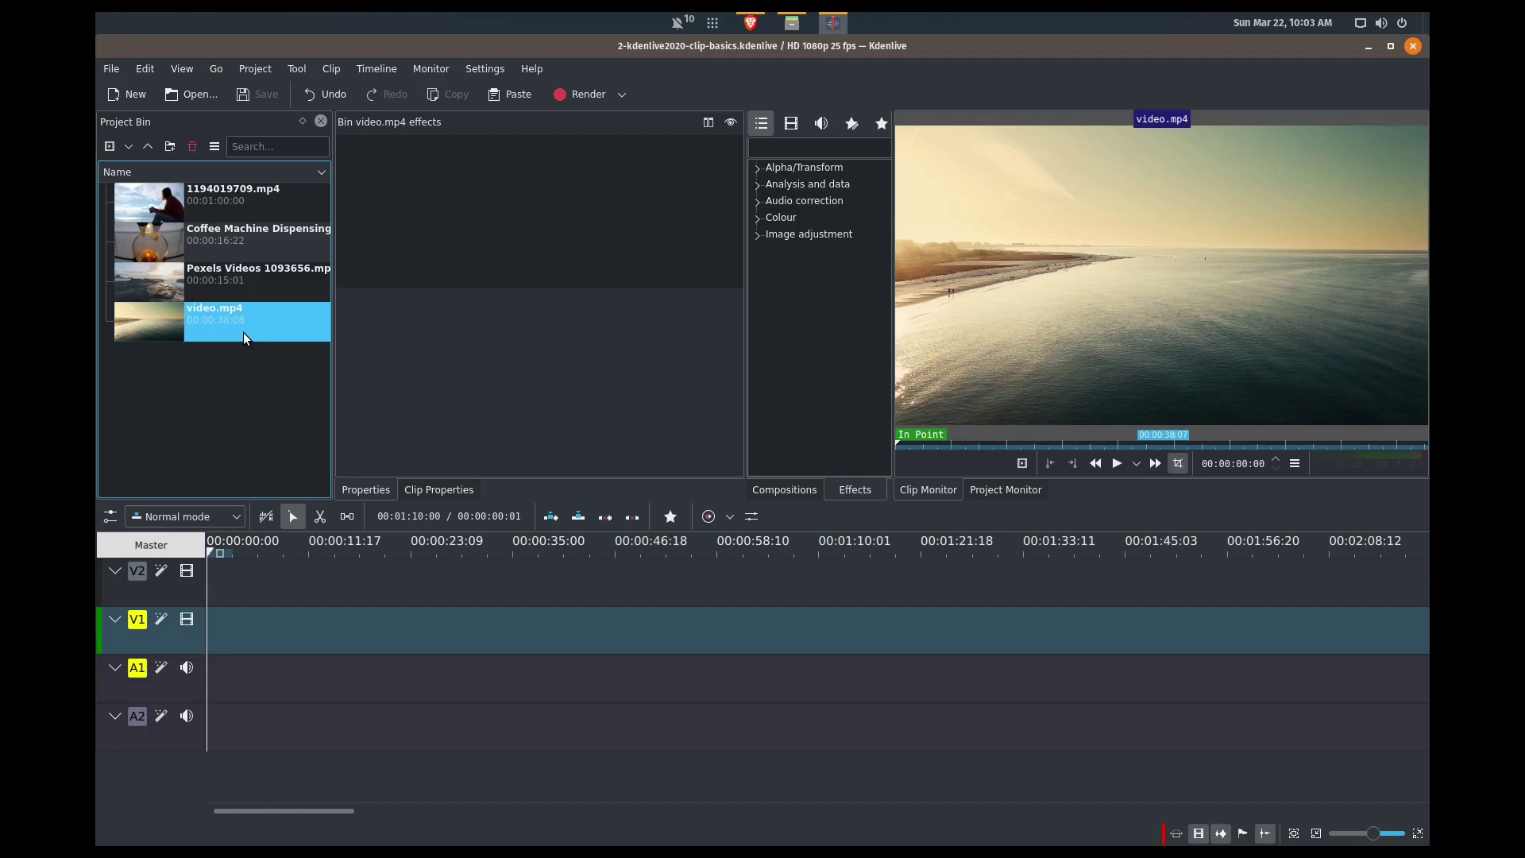
click(1117, 463)
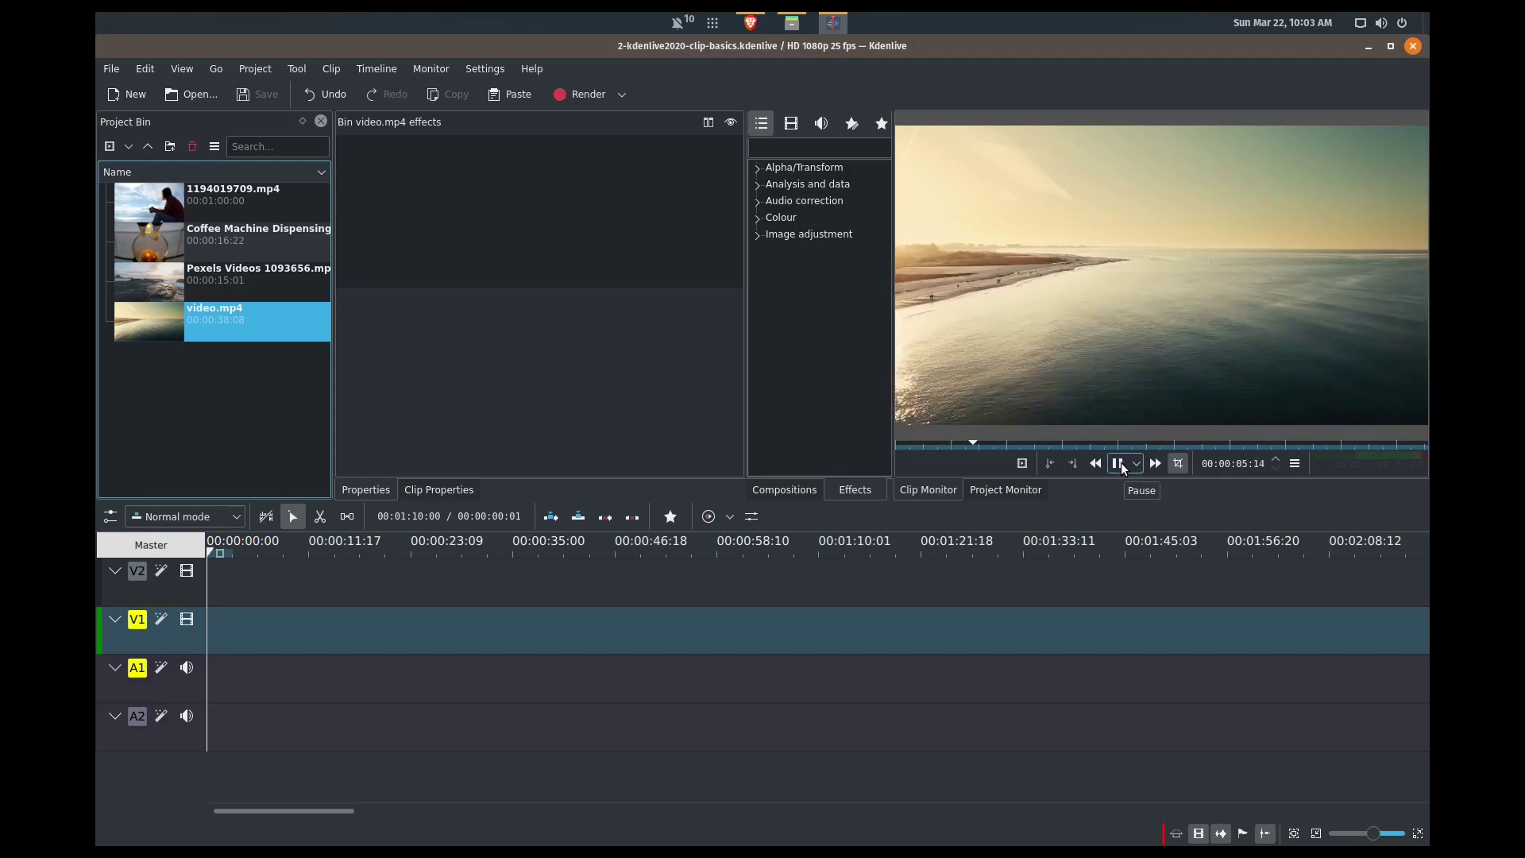
click(1119, 469)
key(space)
key(space)
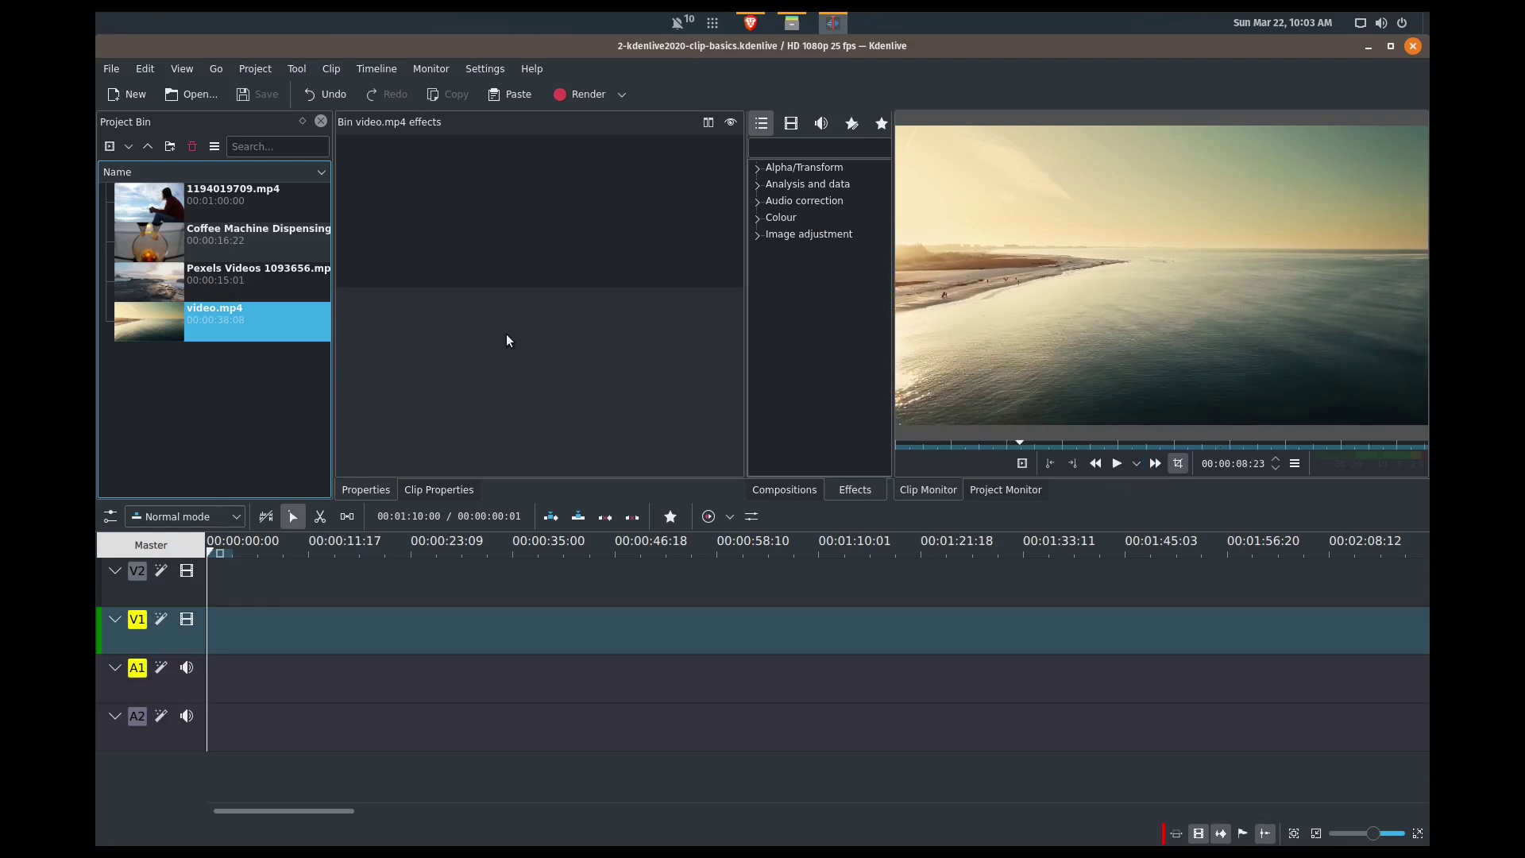
click(269, 284)
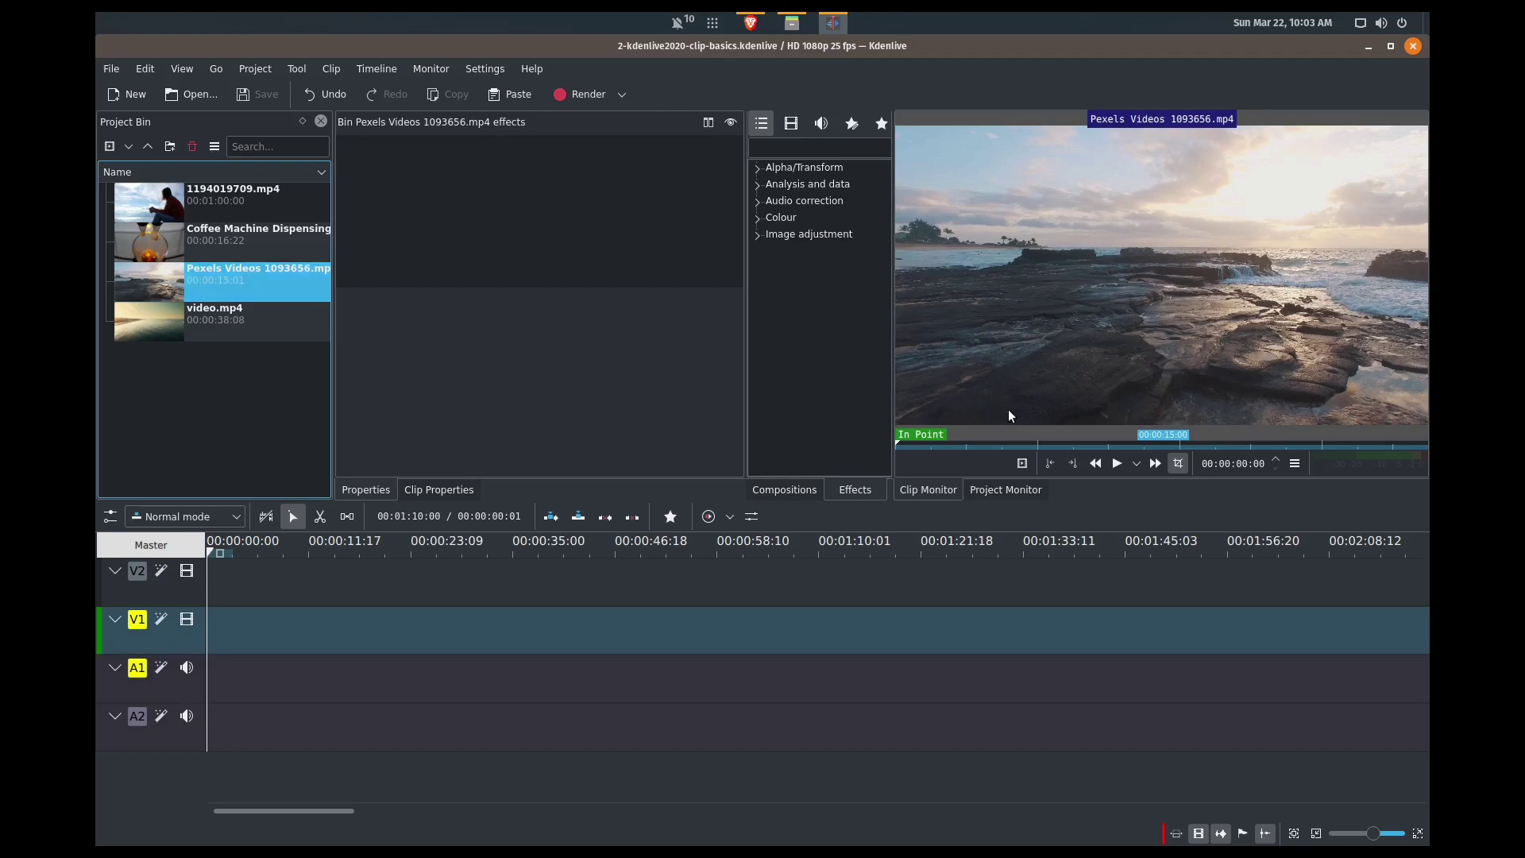
click(1116, 464)
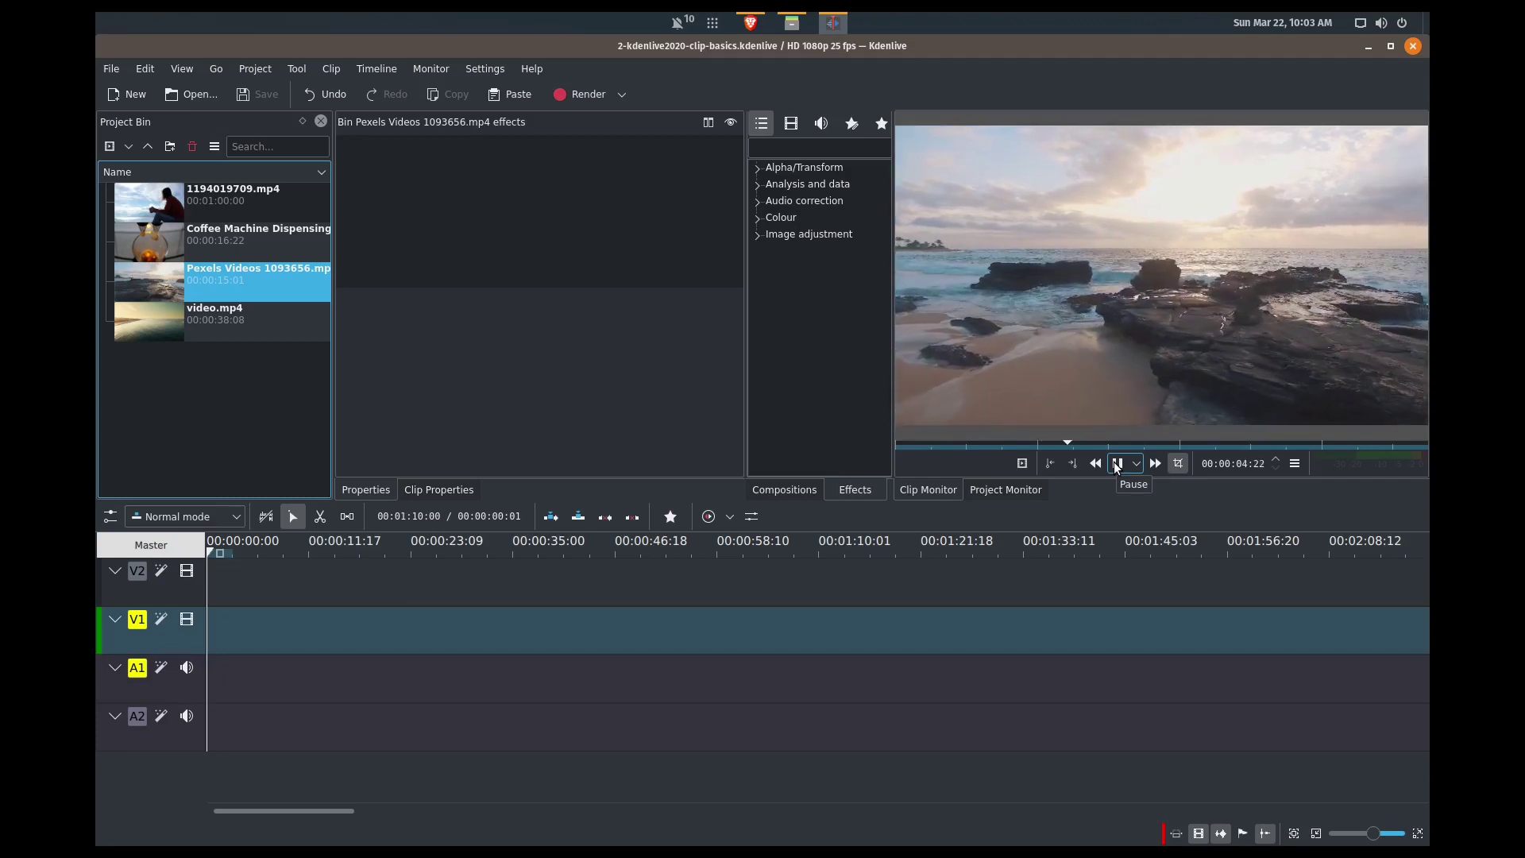
Step: Preview the Coffee Machine clip, then load and play 1194019709.mp4
click(270, 245)
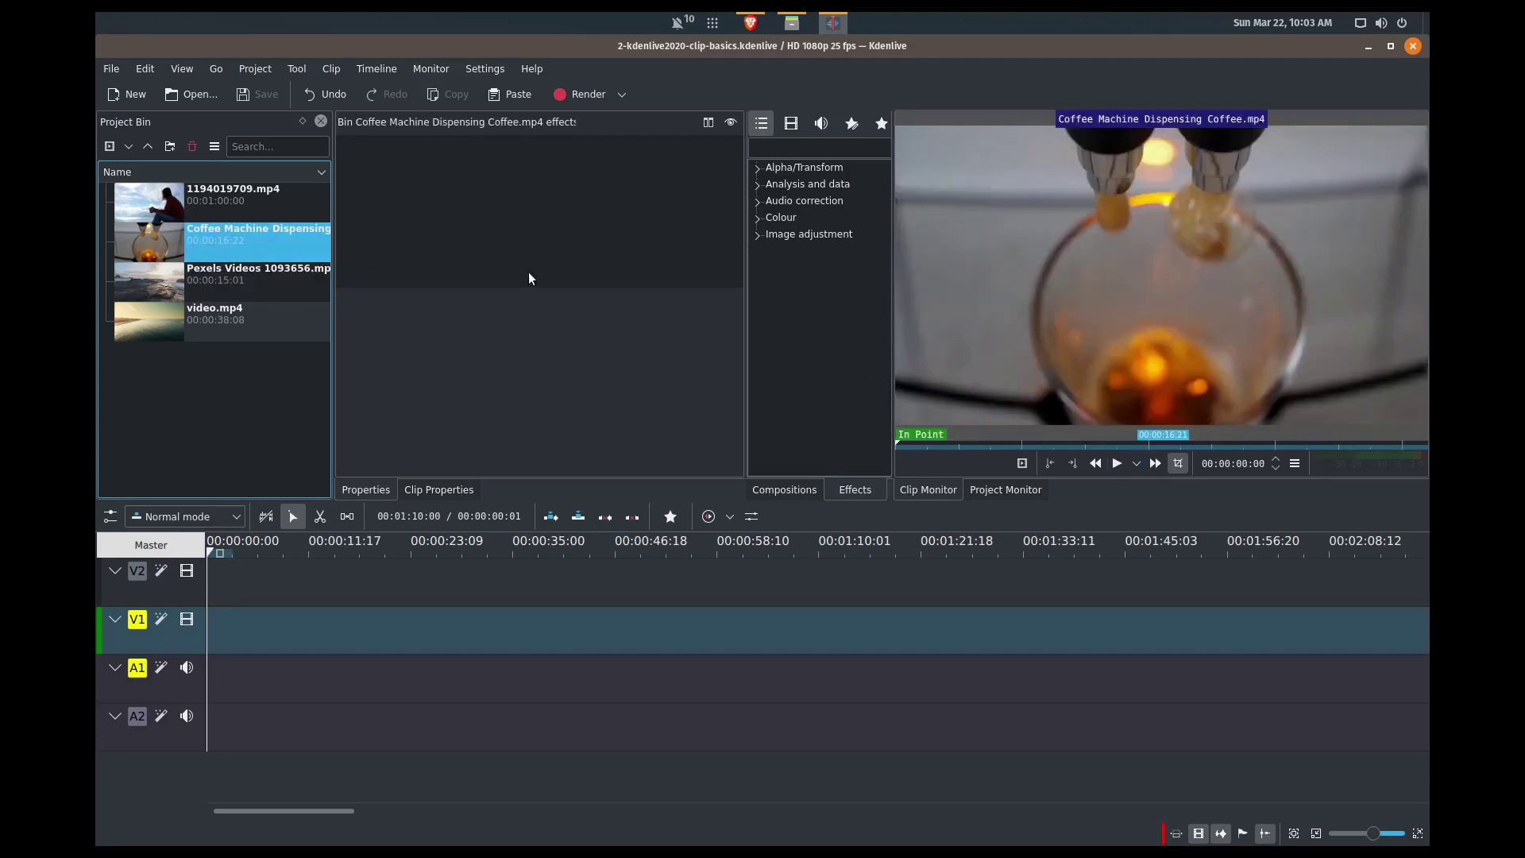
click(1132, 373)
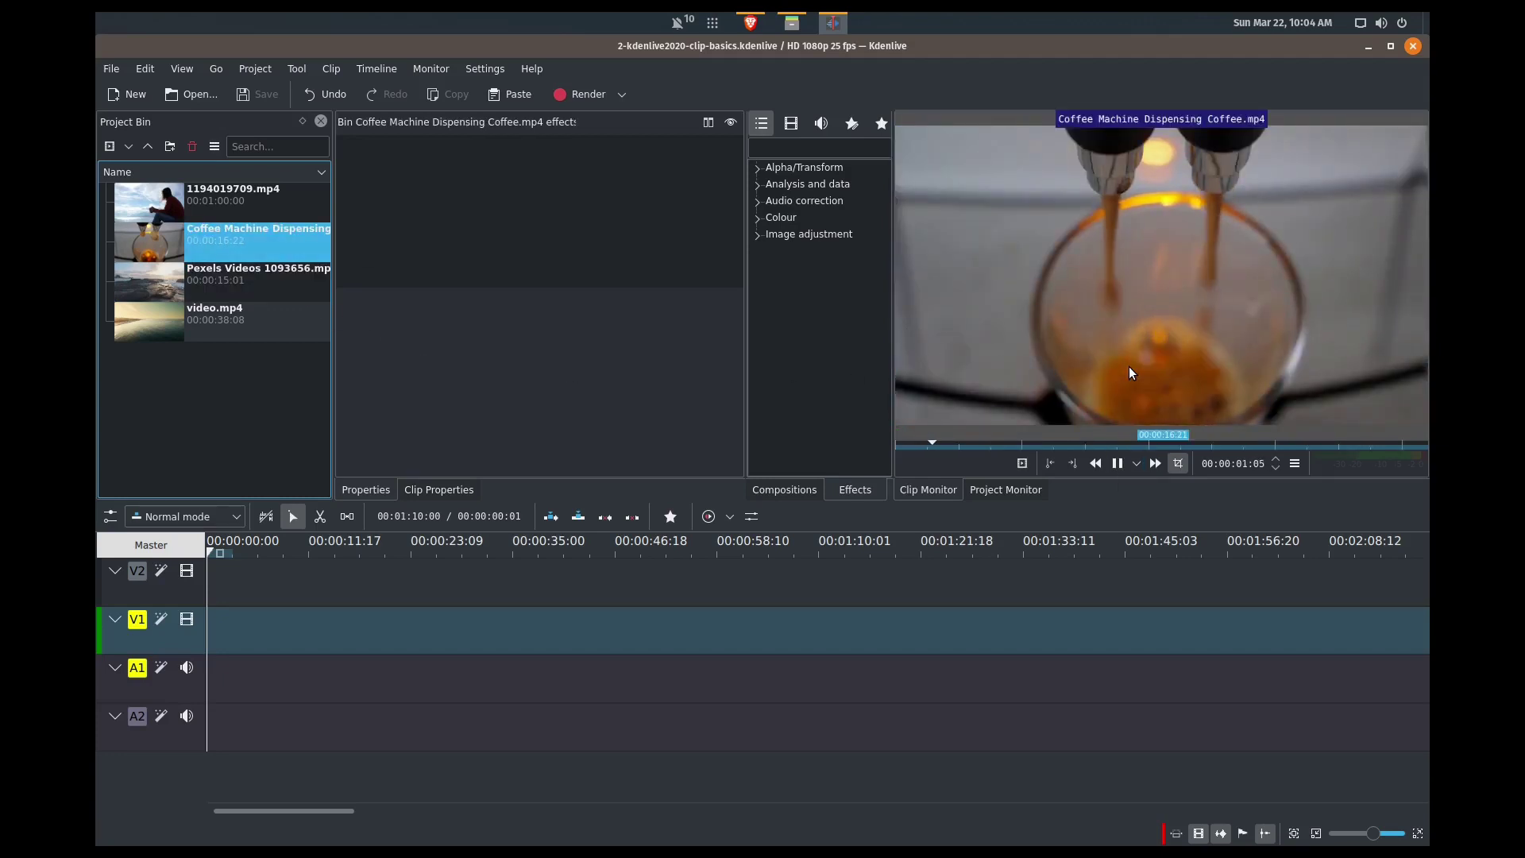
click(1128, 366)
click(270, 213)
click(1054, 408)
click(1070, 378)
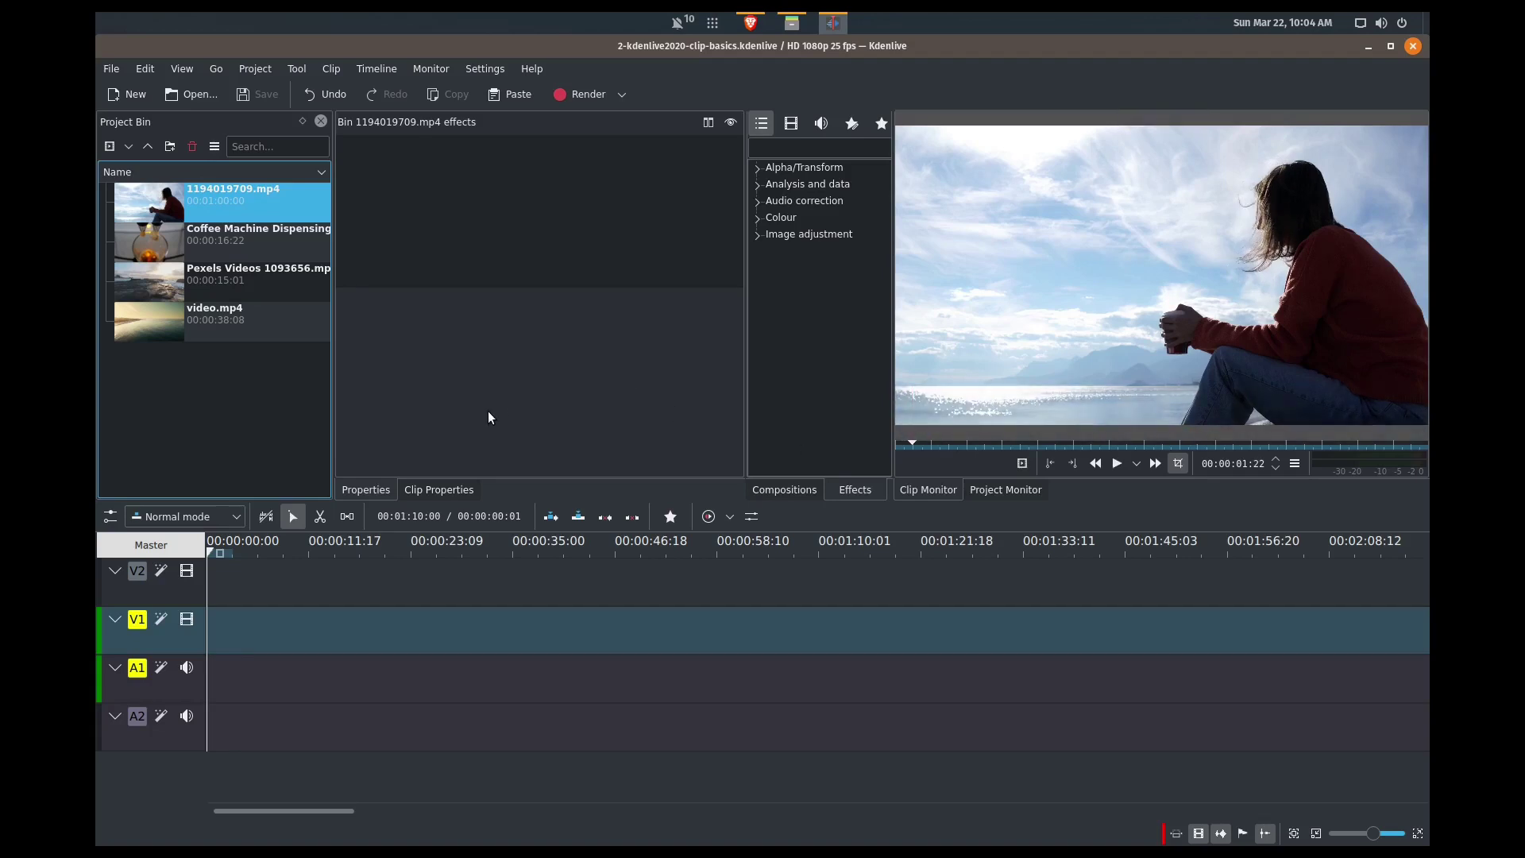
Step: Place video.mp4 at the very start of track V1 and play the timeline
click(197, 327)
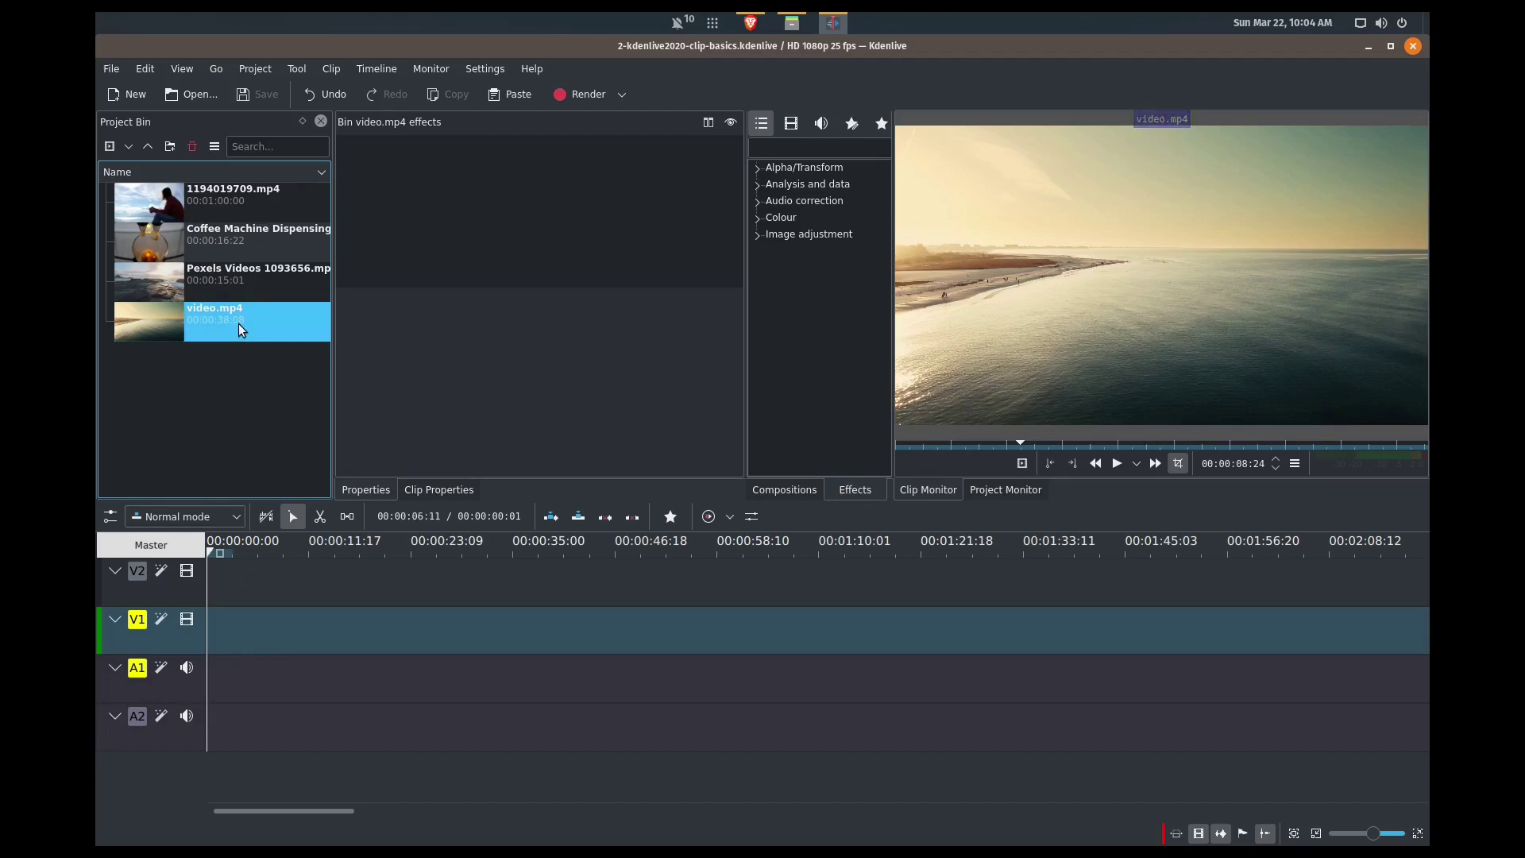
drag(238, 326, 224, 627)
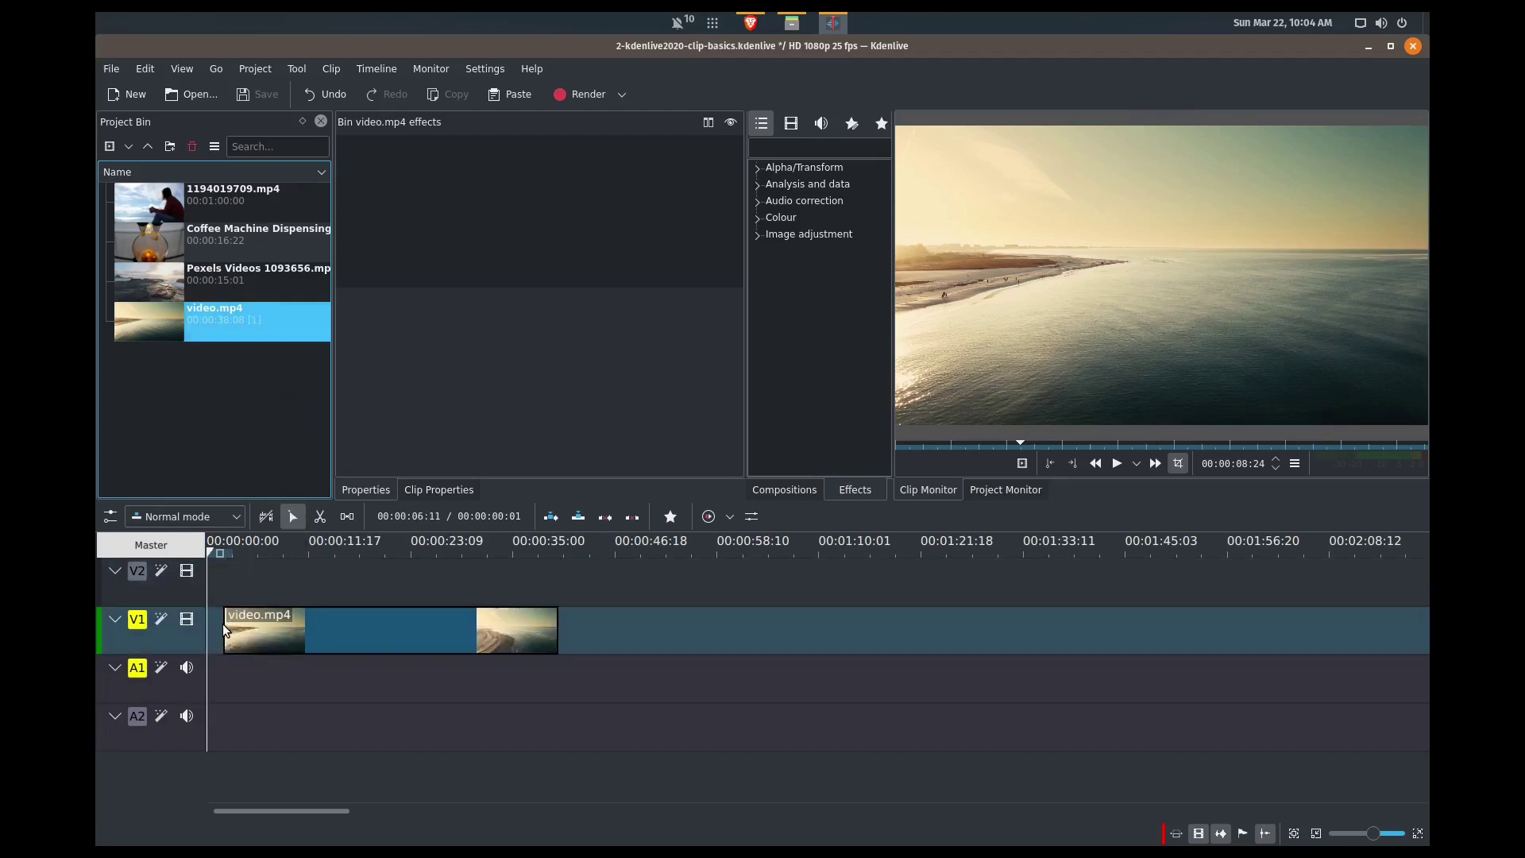
drag(367, 625, 340, 627)
key(space)
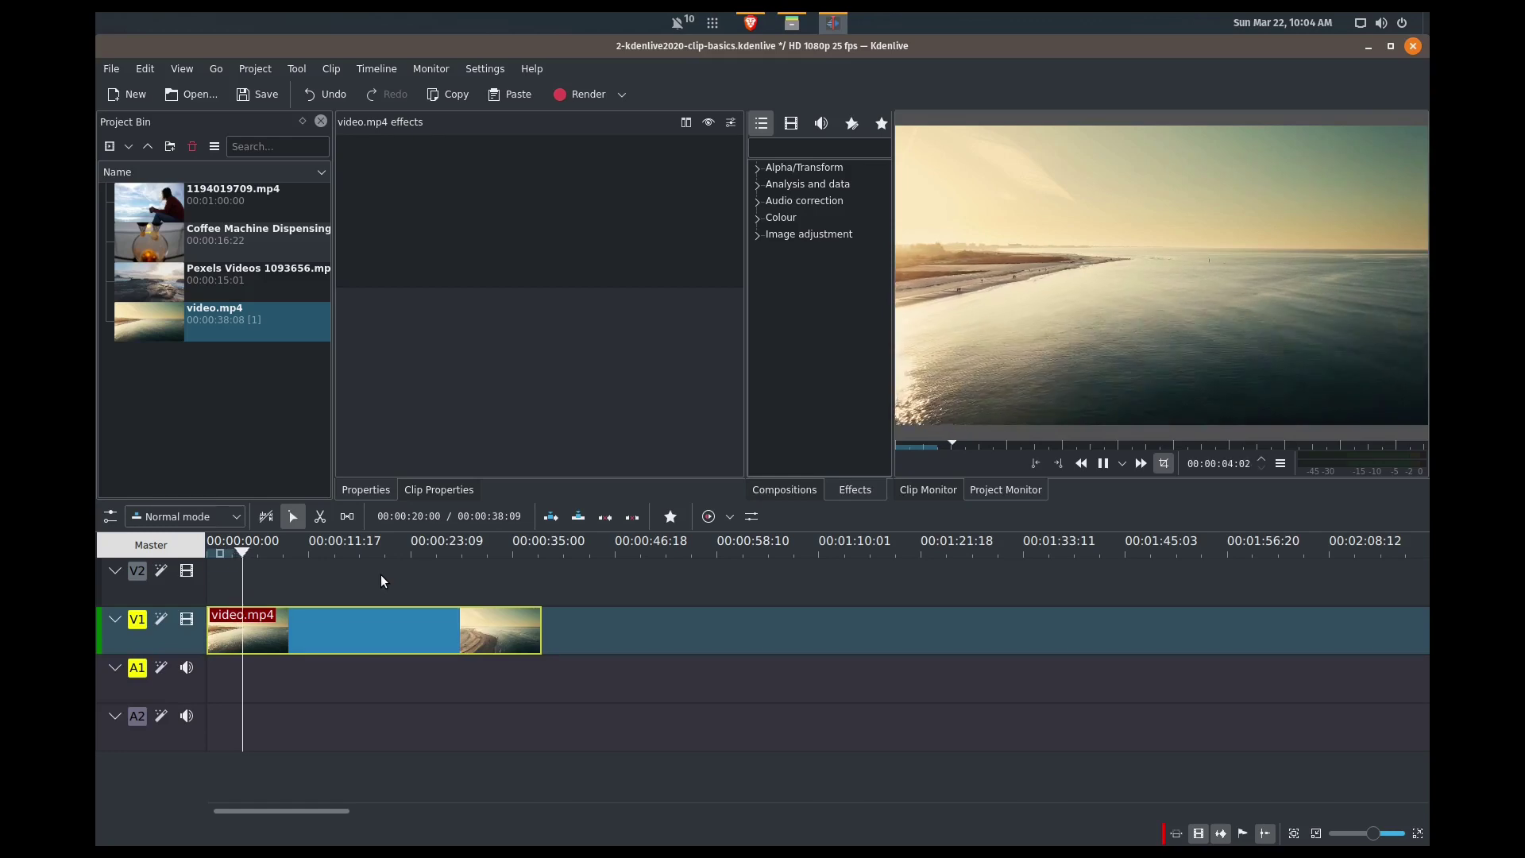
key(space)
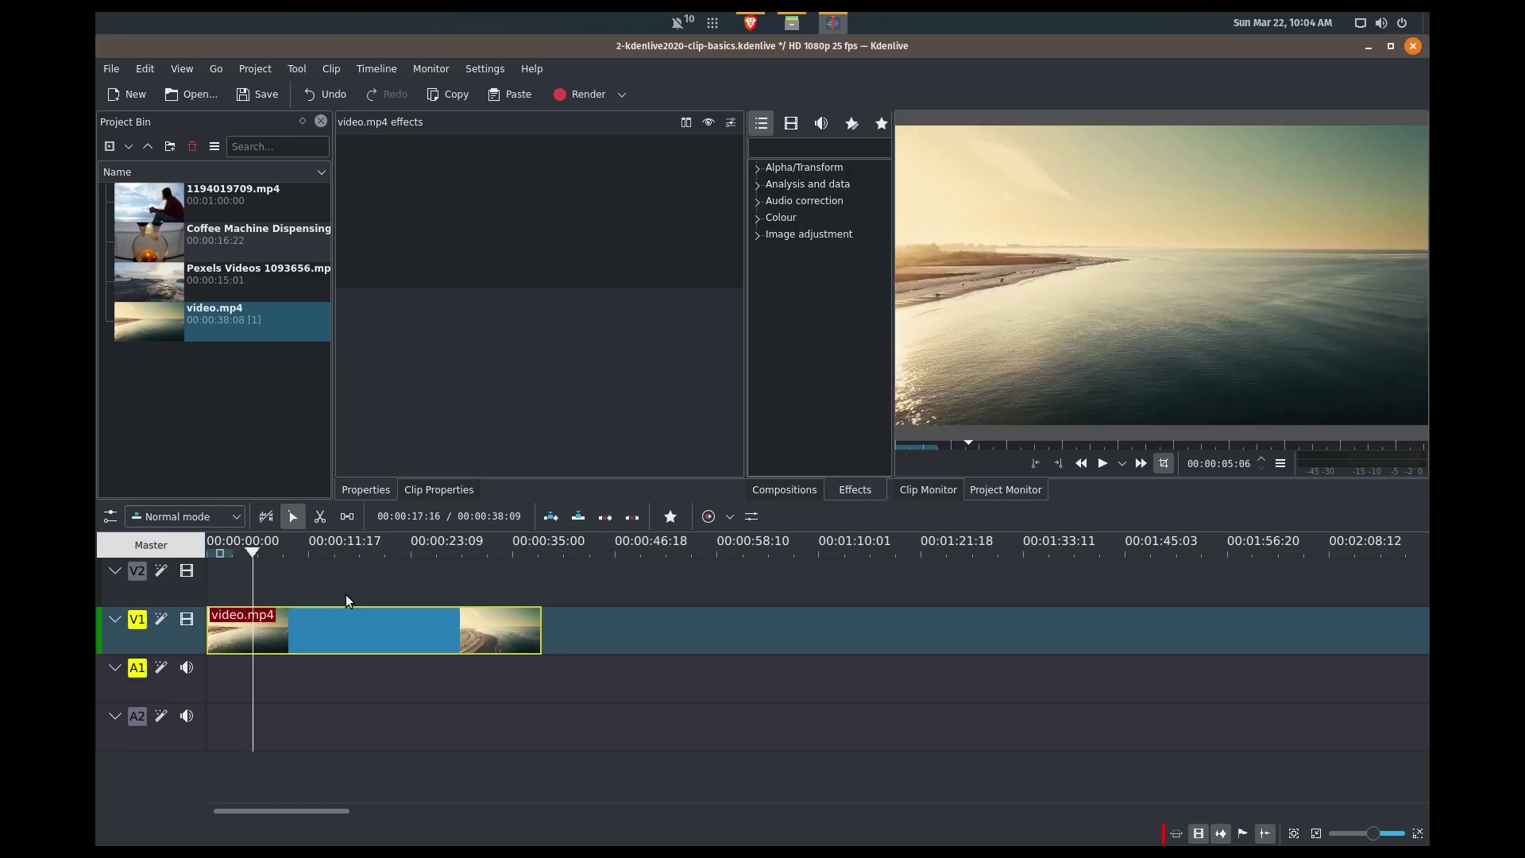
Step: Cut video.mp4 with the Razor tool near its start and again around 00:00:14
click(321, 517)
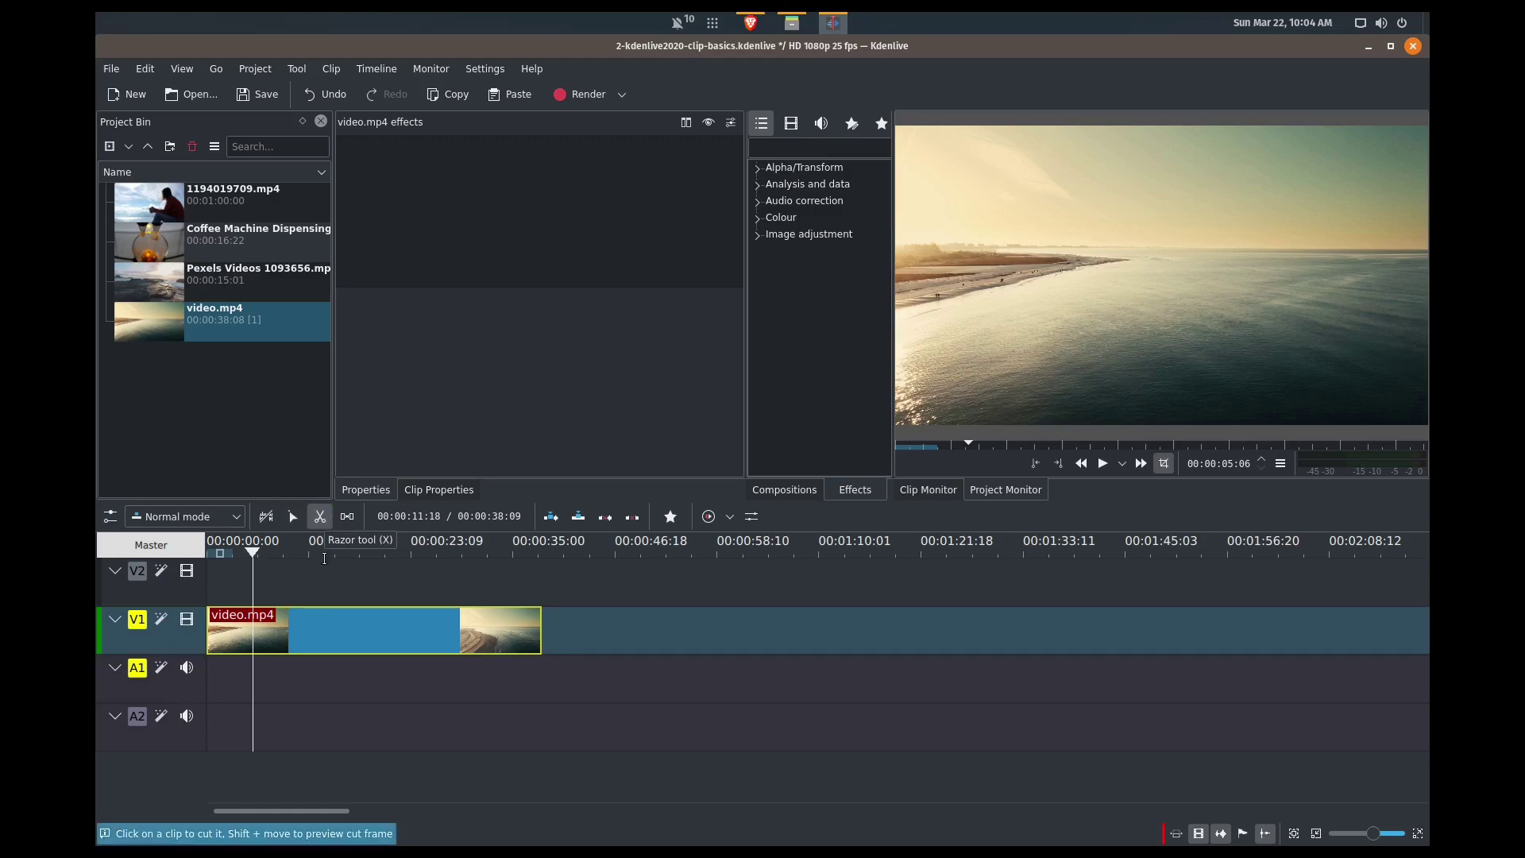
click(251, 634)
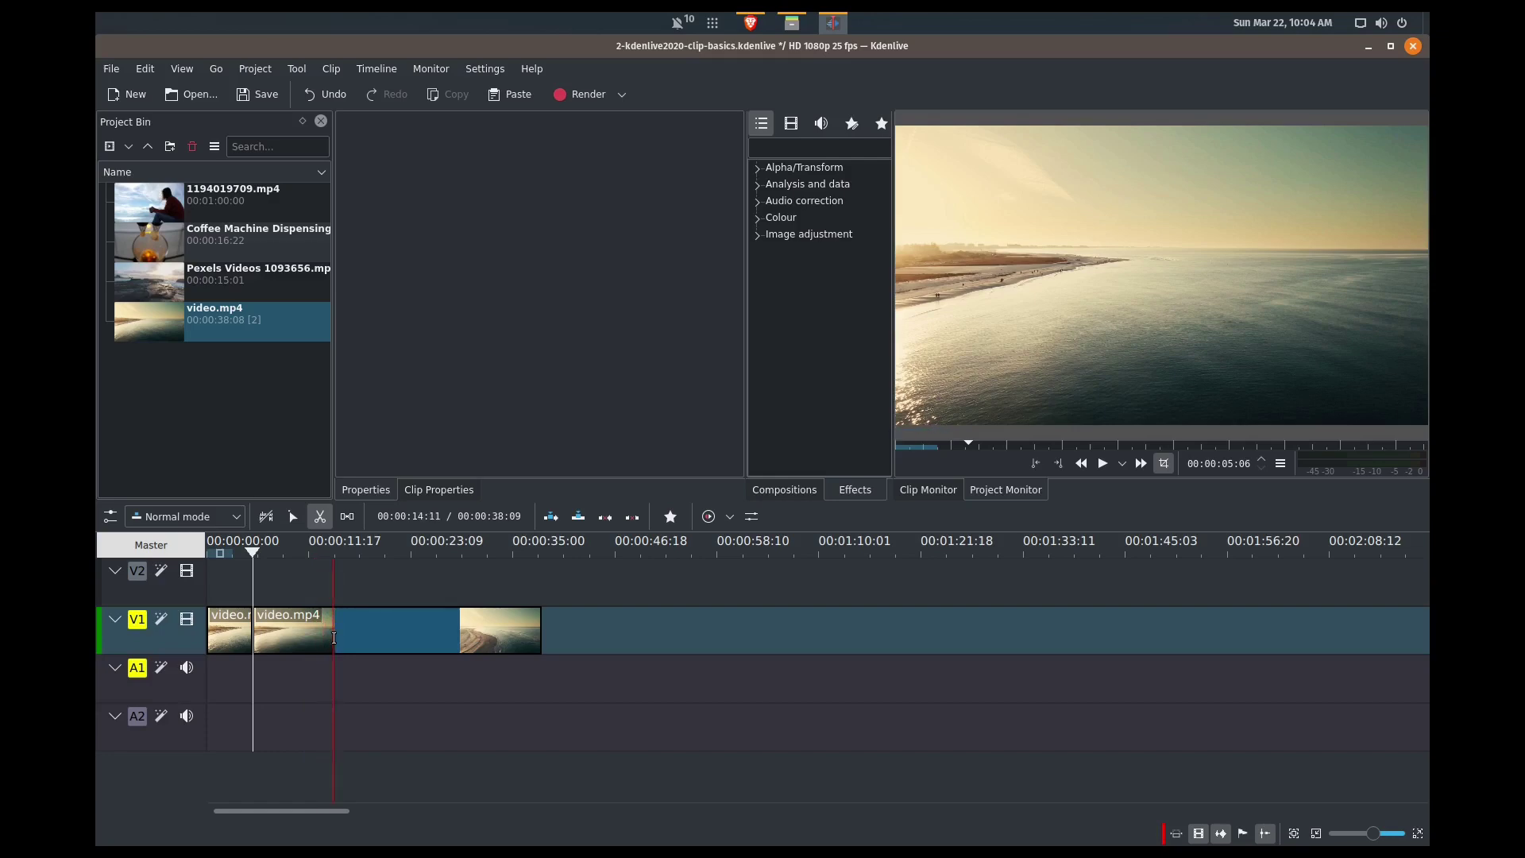
click(334, 638)
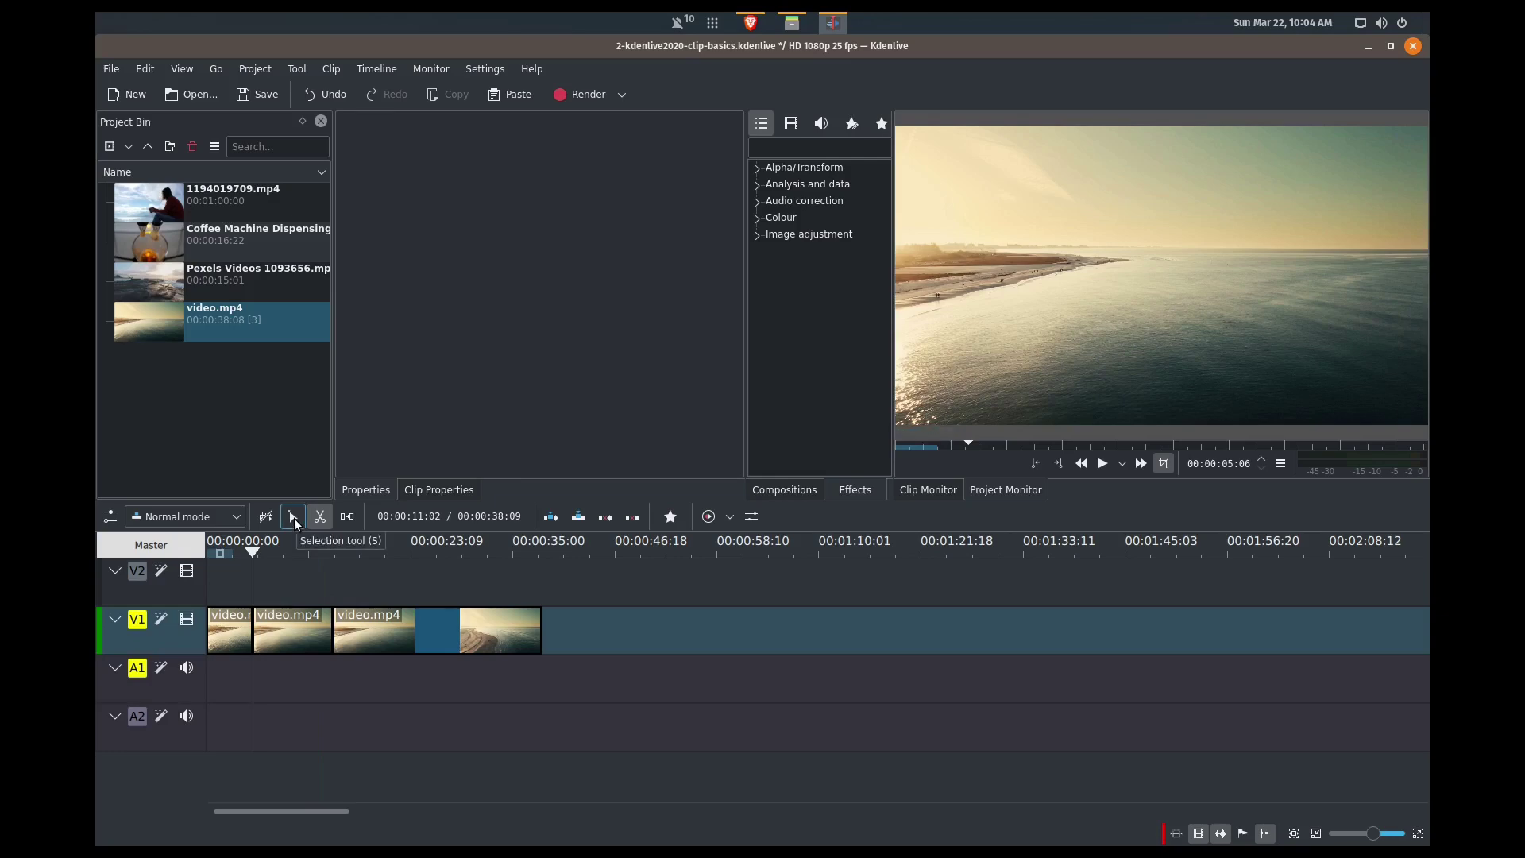
Step: Drag the third and second video.mp4 pieces to the right, opening gaps between them
click(294, 524)
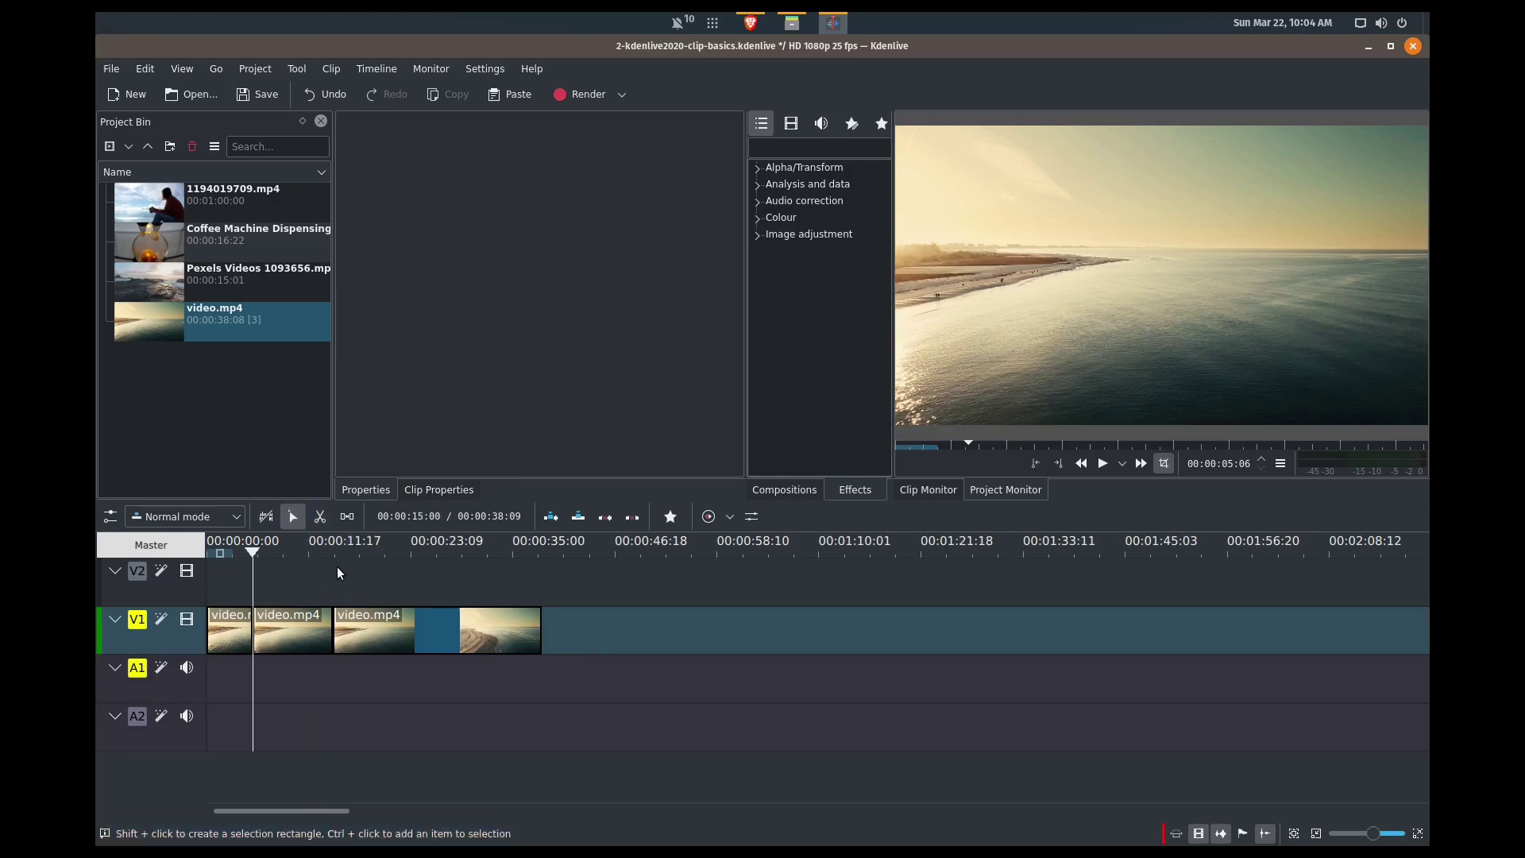
drag(380, 640, 427, 646)
click(295, 641)
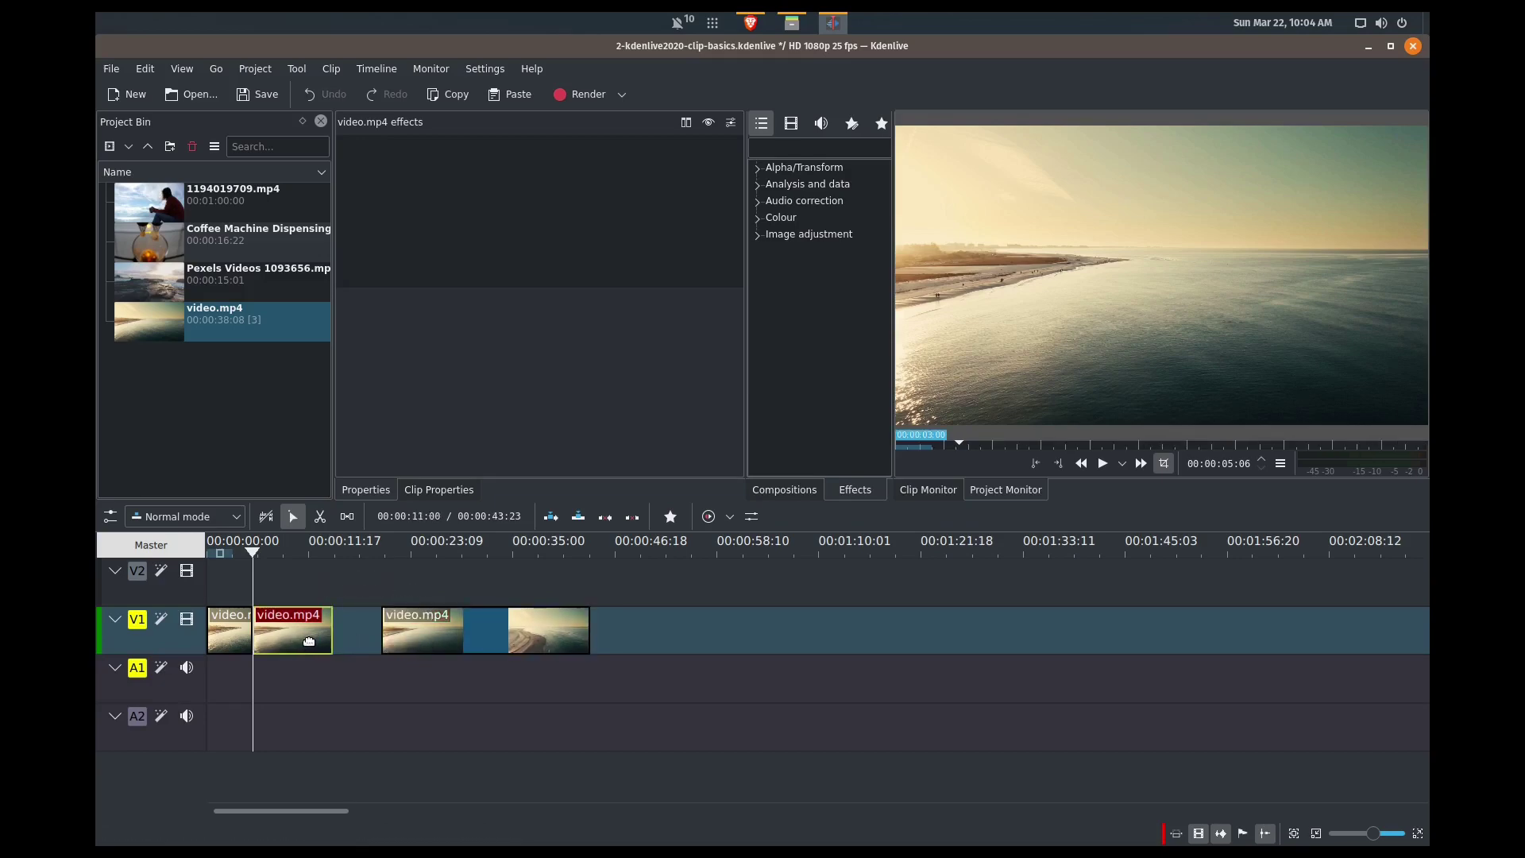
drag(297, 640, 315, 643)
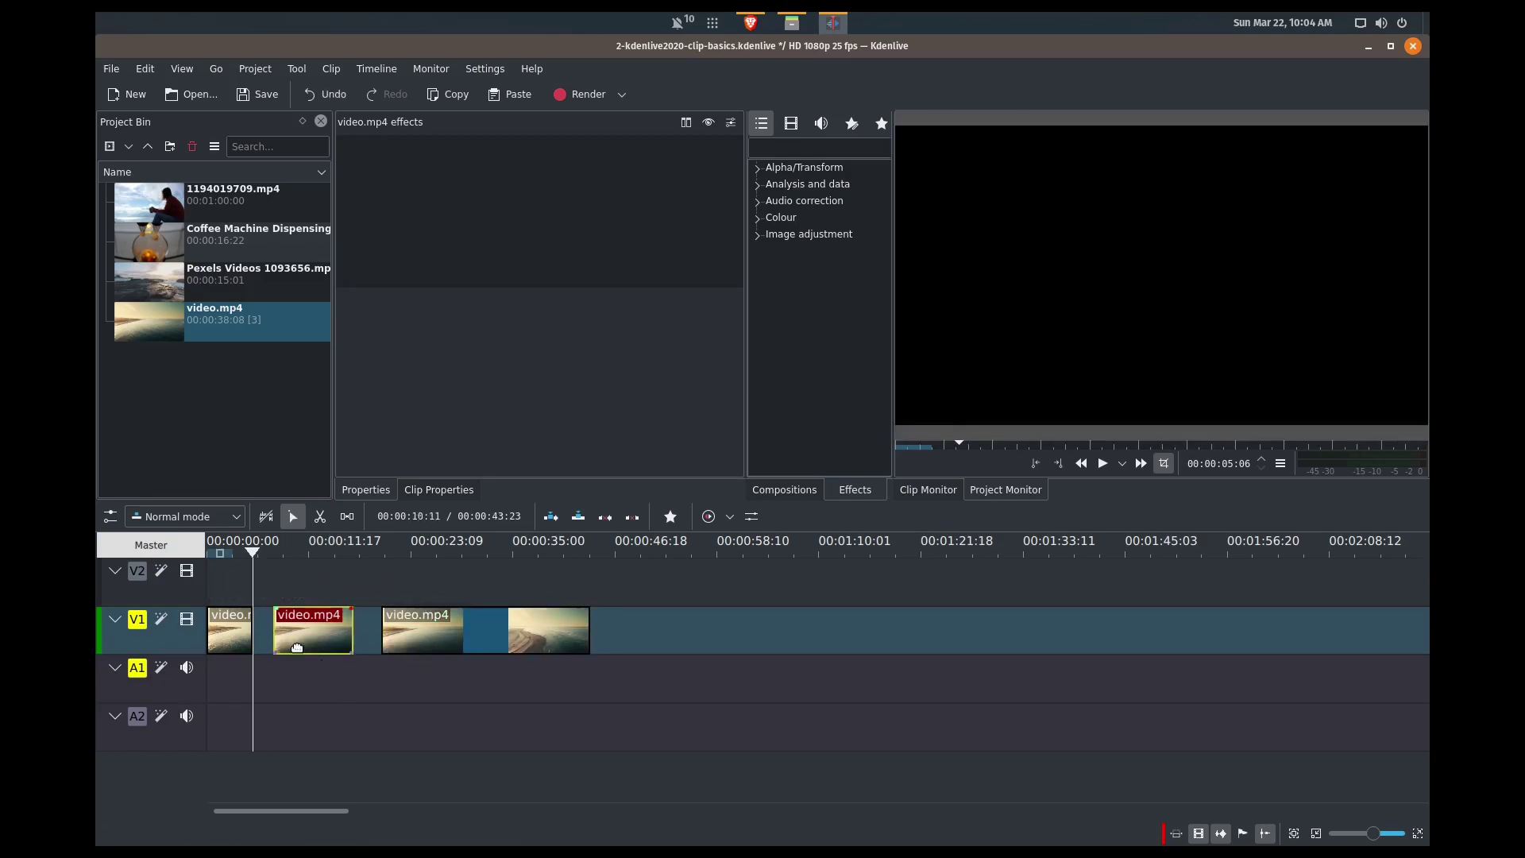
Step: Play back the gapped V1 pieces from near the start and from about 00:00:07
click(232, 585)
click(231, 551)
click(222, 580)
click(216, 589)
key(space)
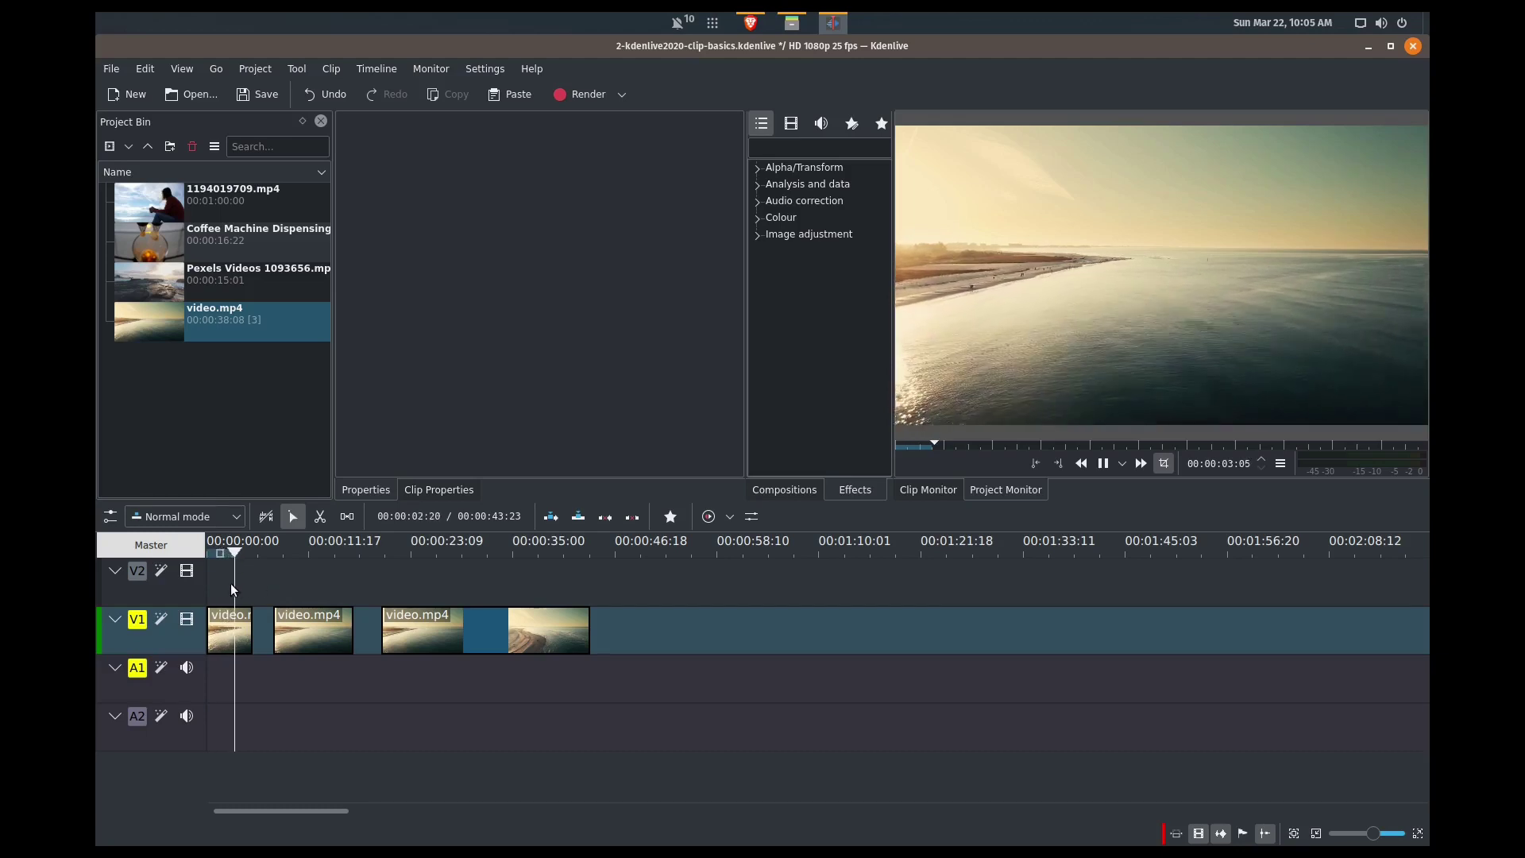
key(space)
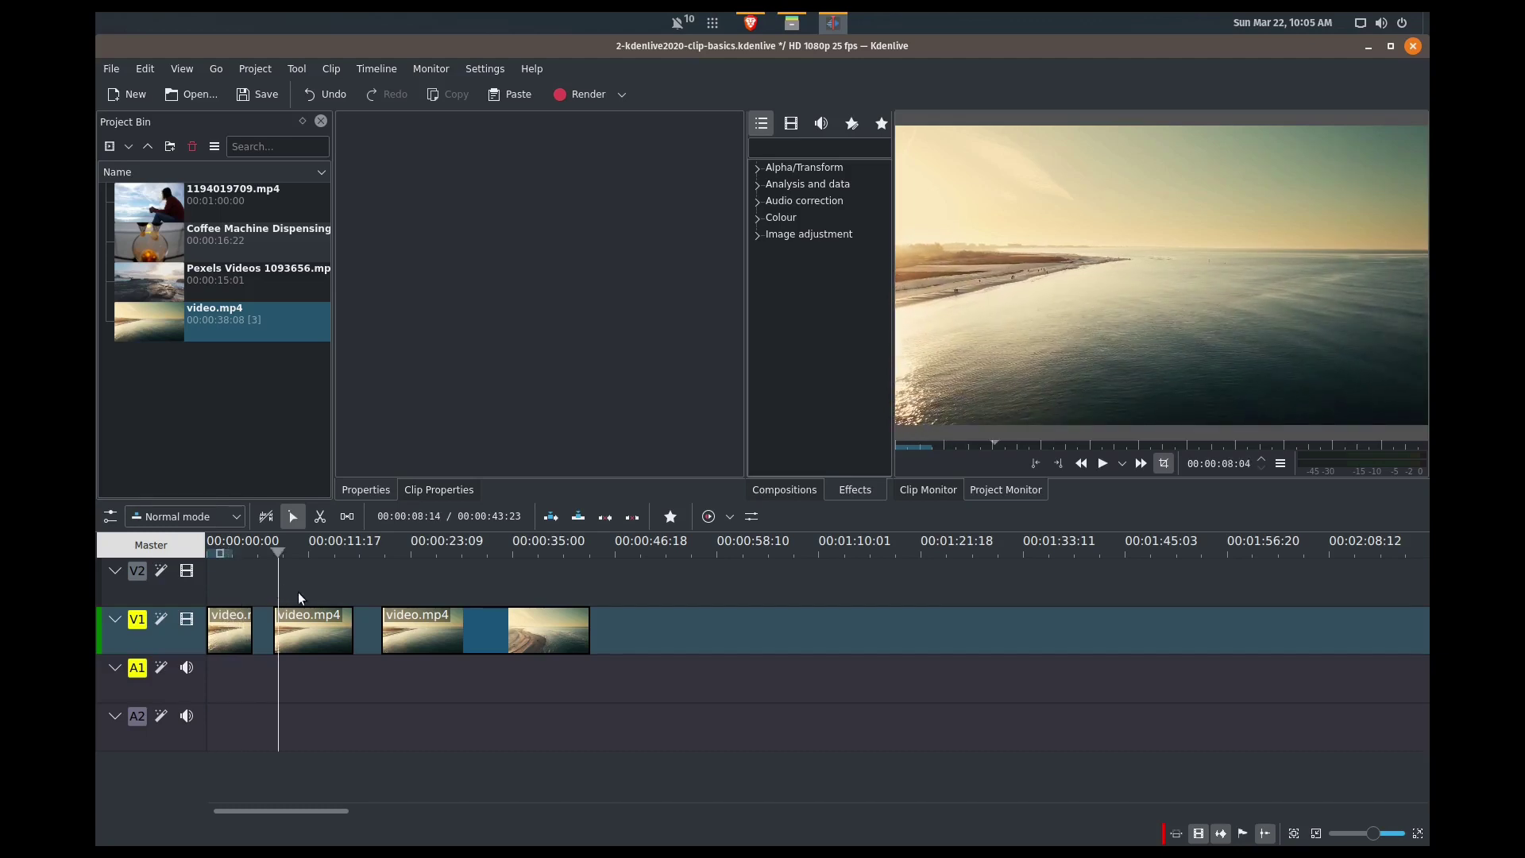
click(272, 586)
key(space)
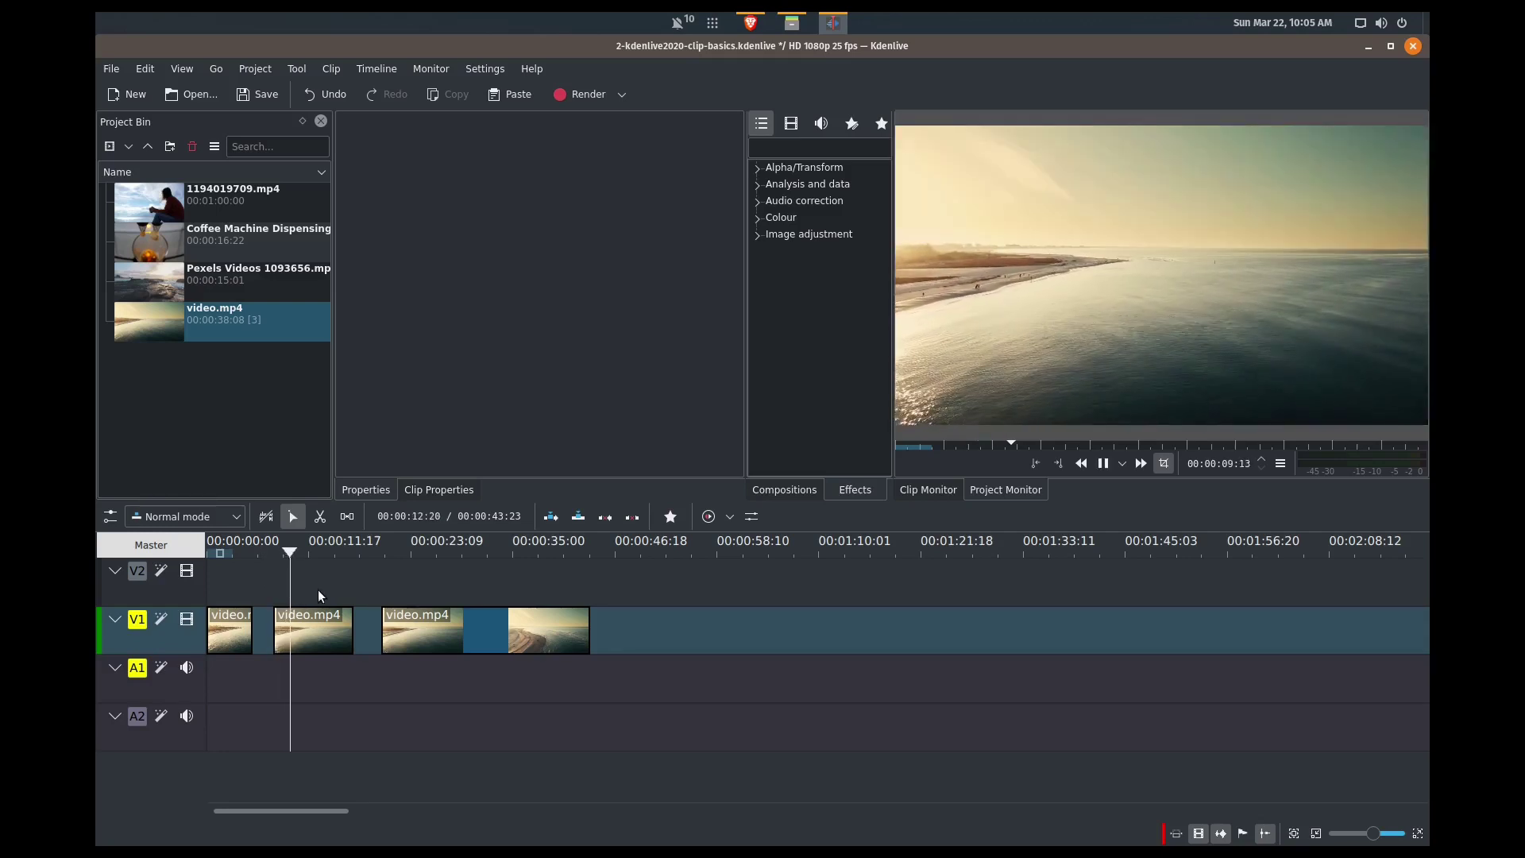
key(space)
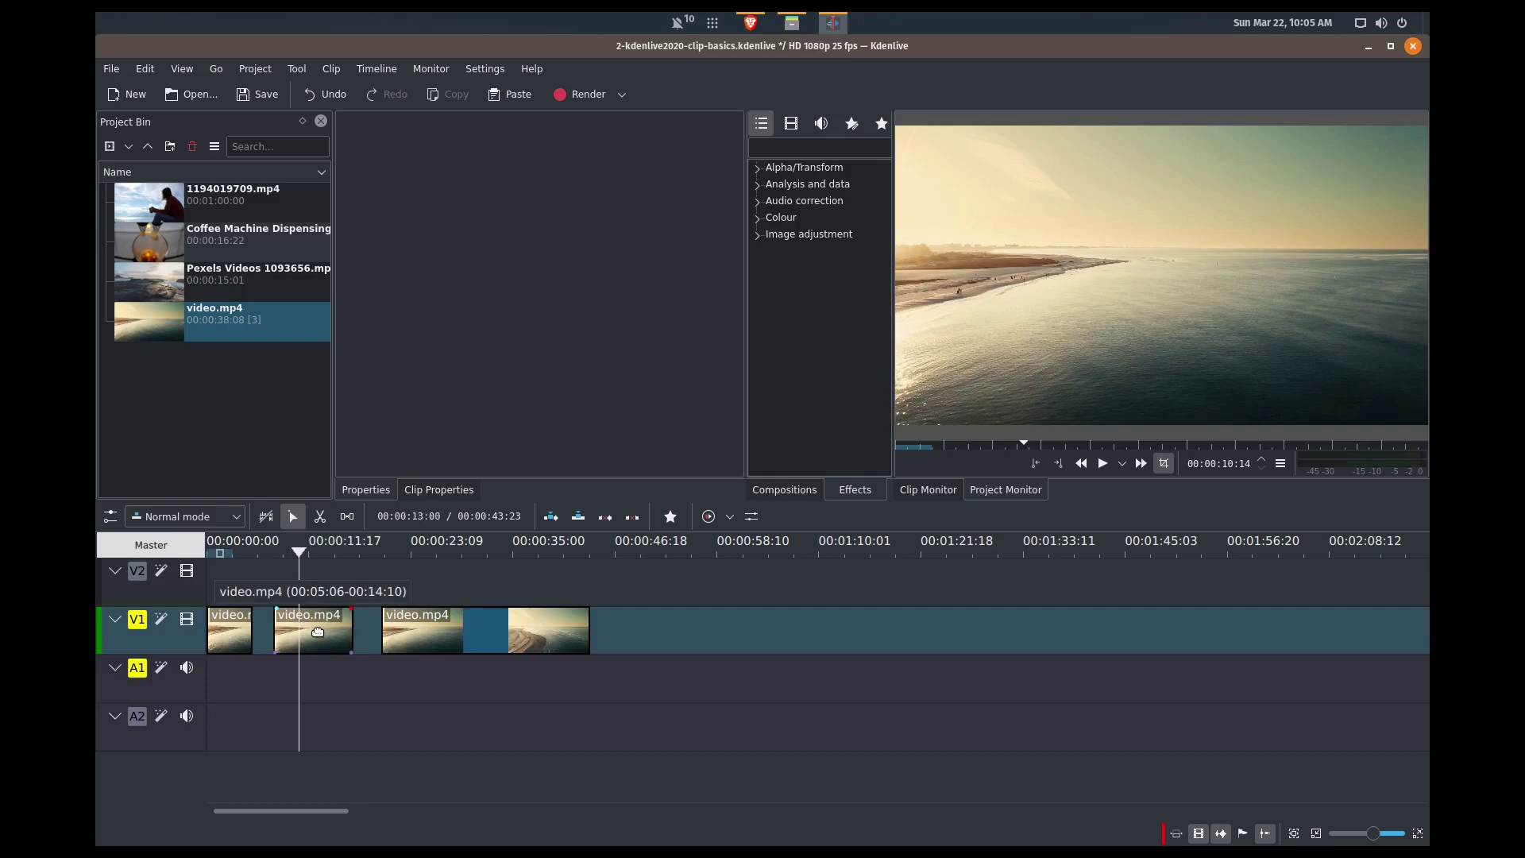
Step: Delete the first two video.mp4 pieces, move the last piece to 00:00, and rewind the playhead
click(237, 635)
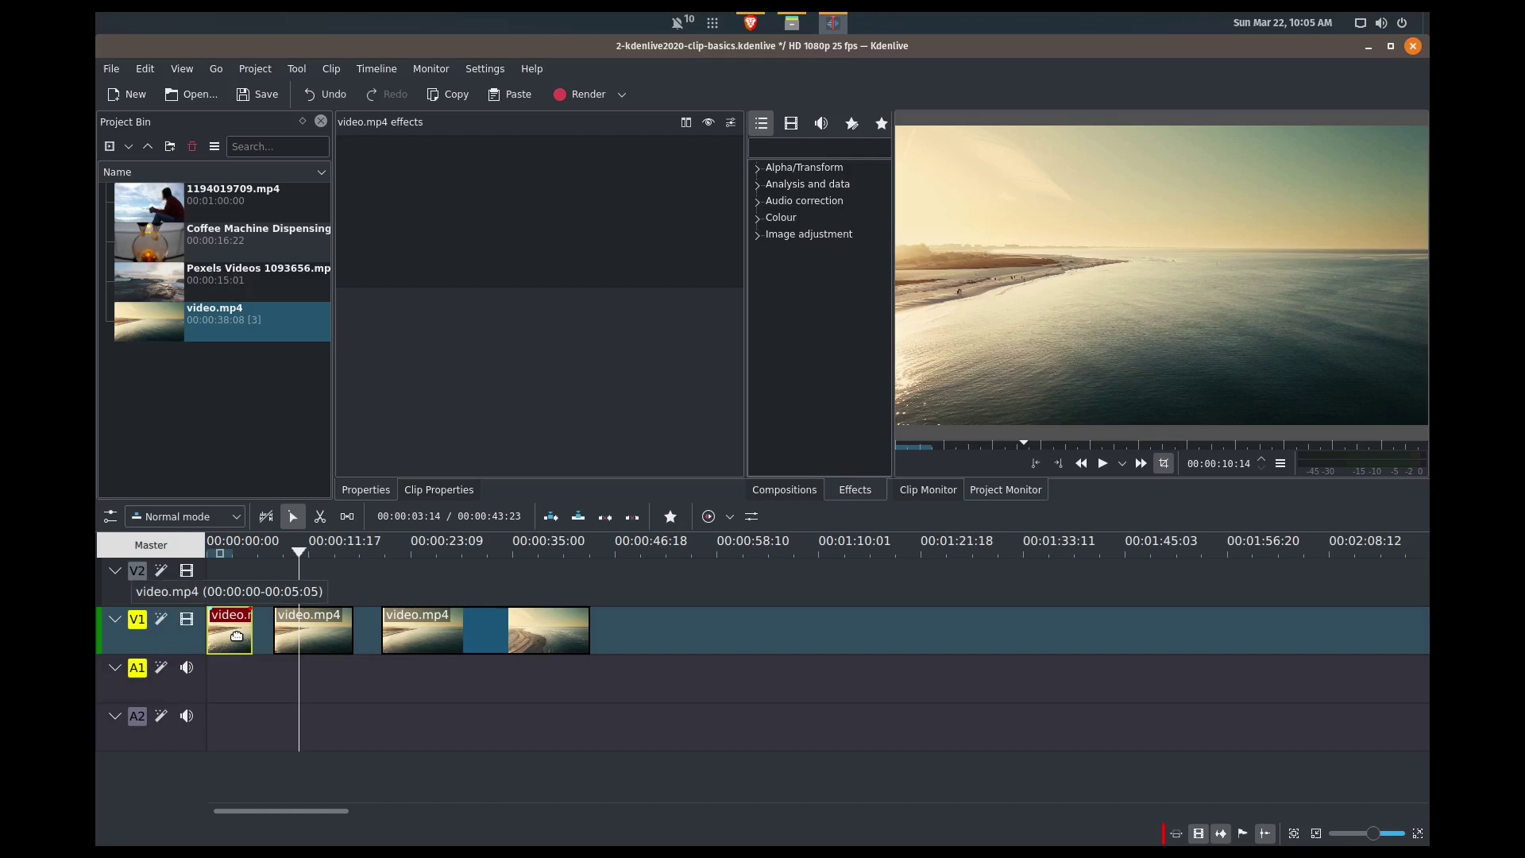
key(Delete)
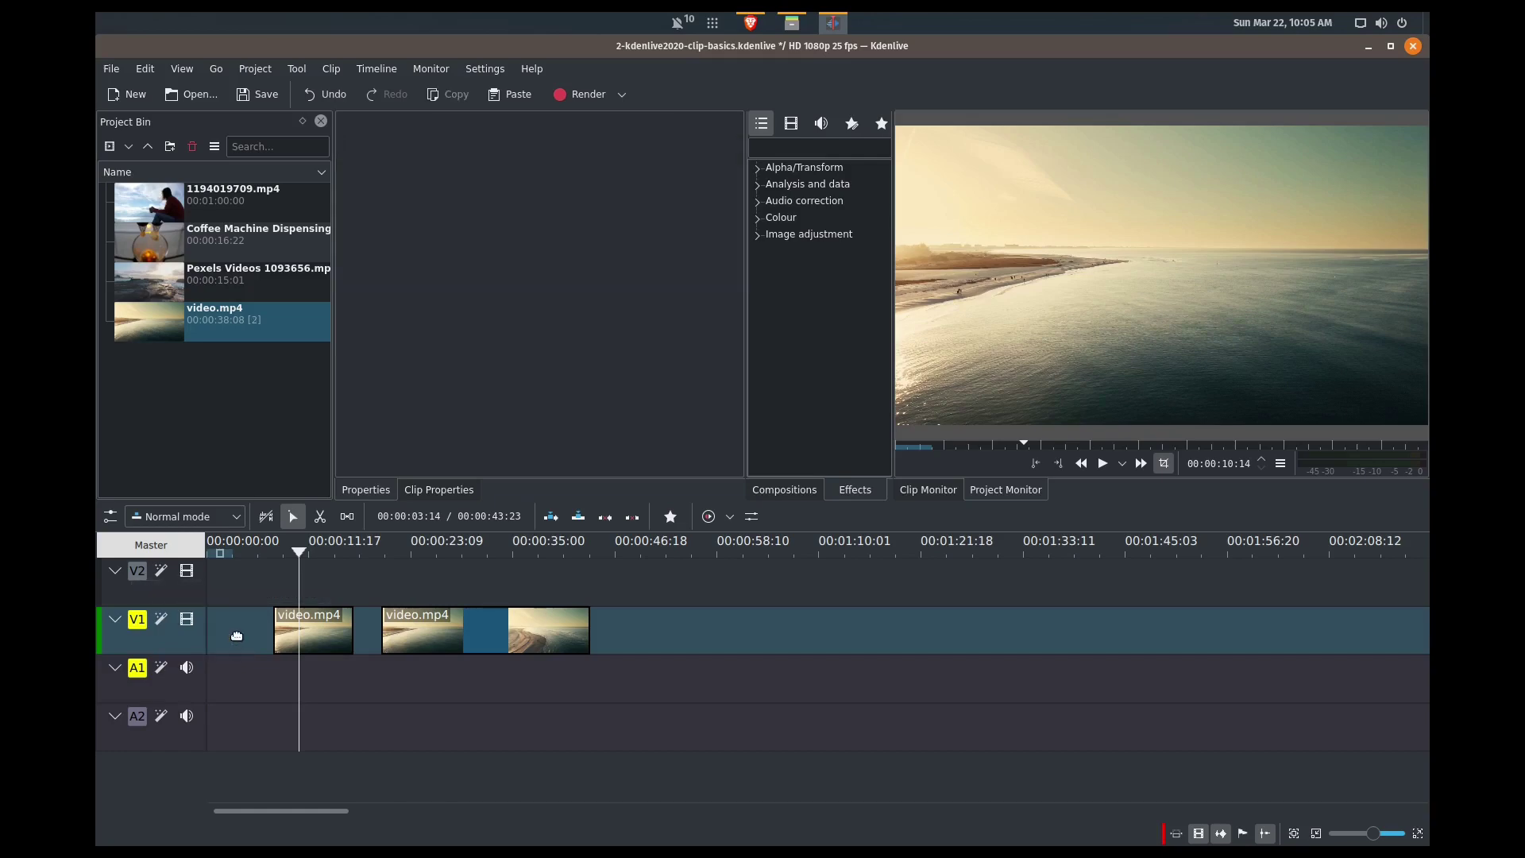
click(398, 634)
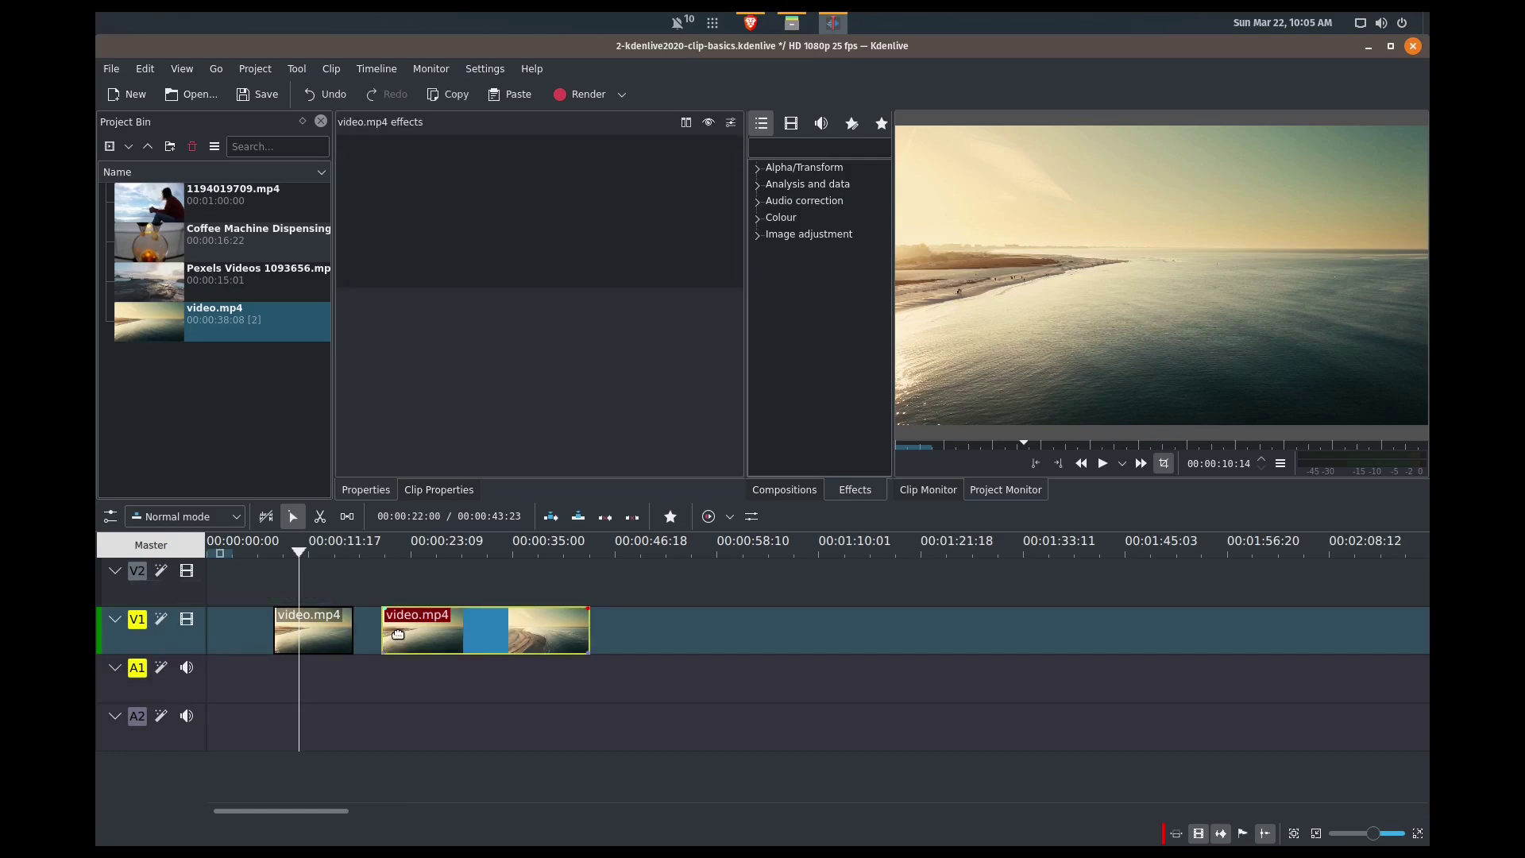
key(Delete)
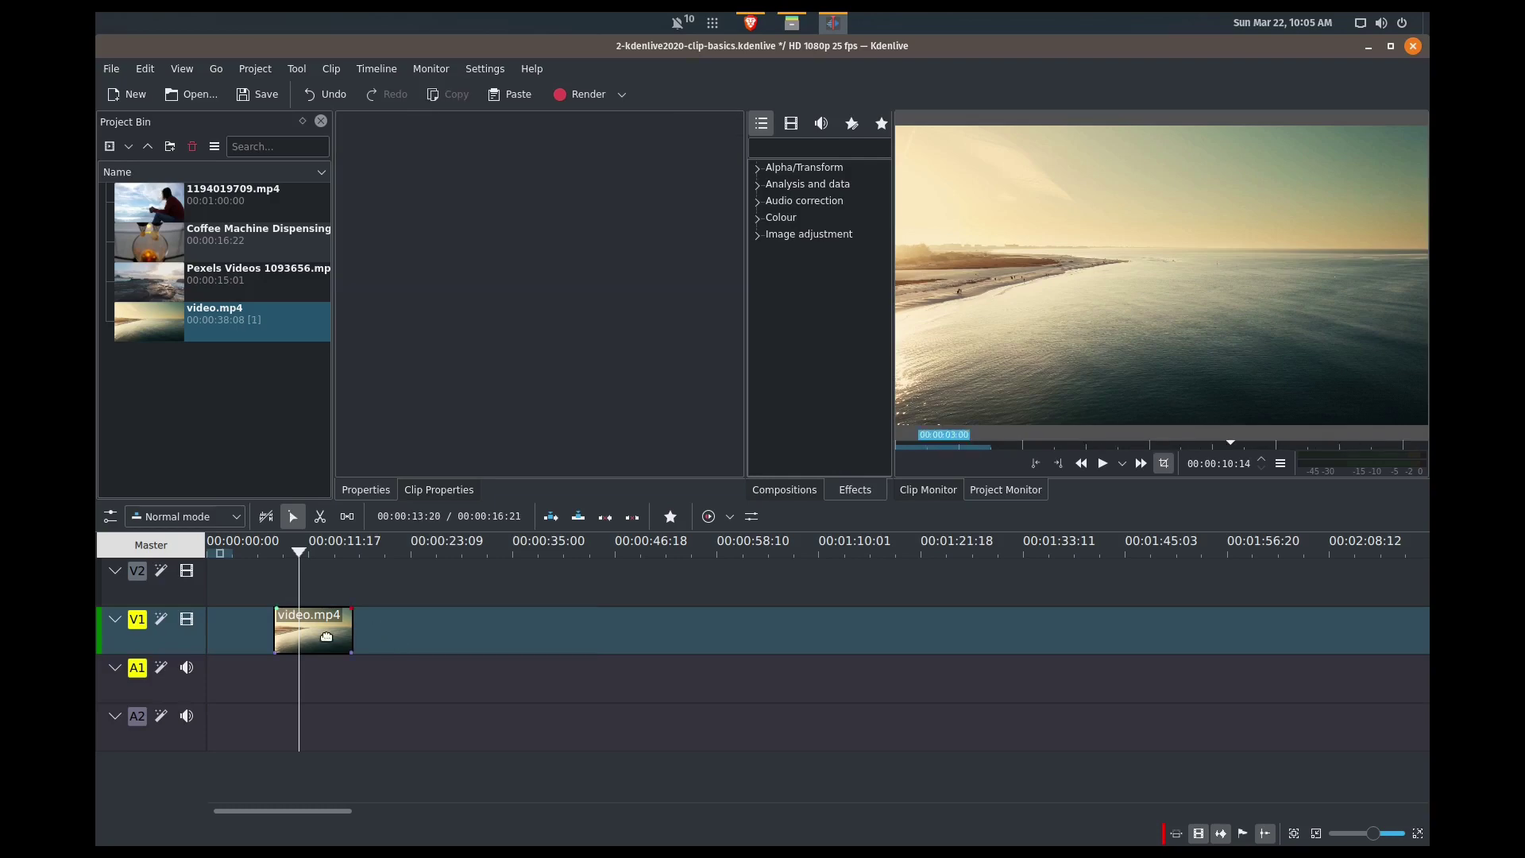
drag(326, 636, 243, 640)
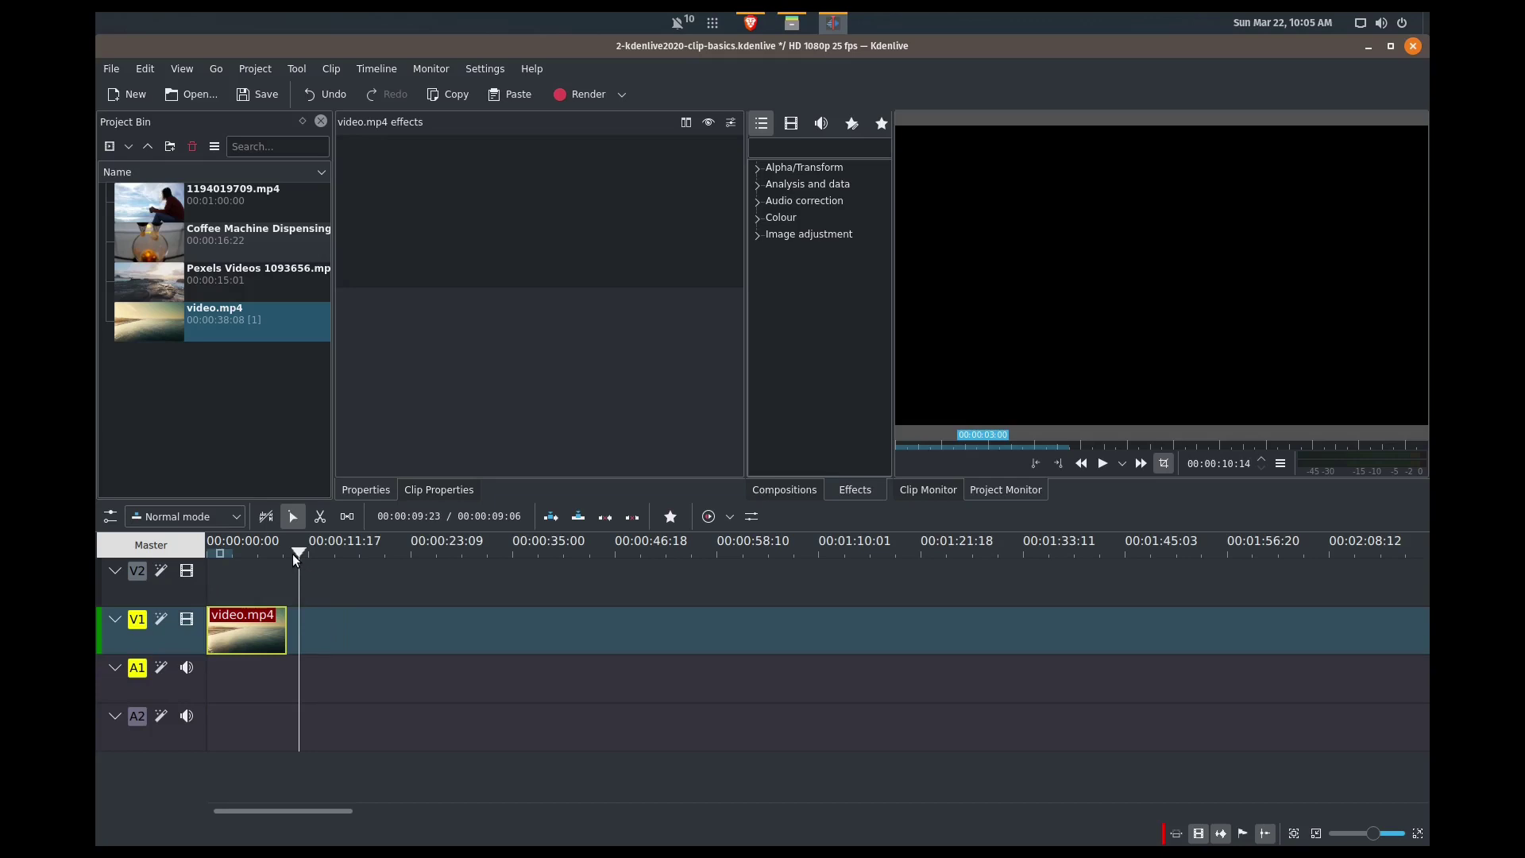
drag(294, 551, 198, 555)
Step: Play the timeline from the start, then preview Pexels Videos 1093656.mp4
key(space)
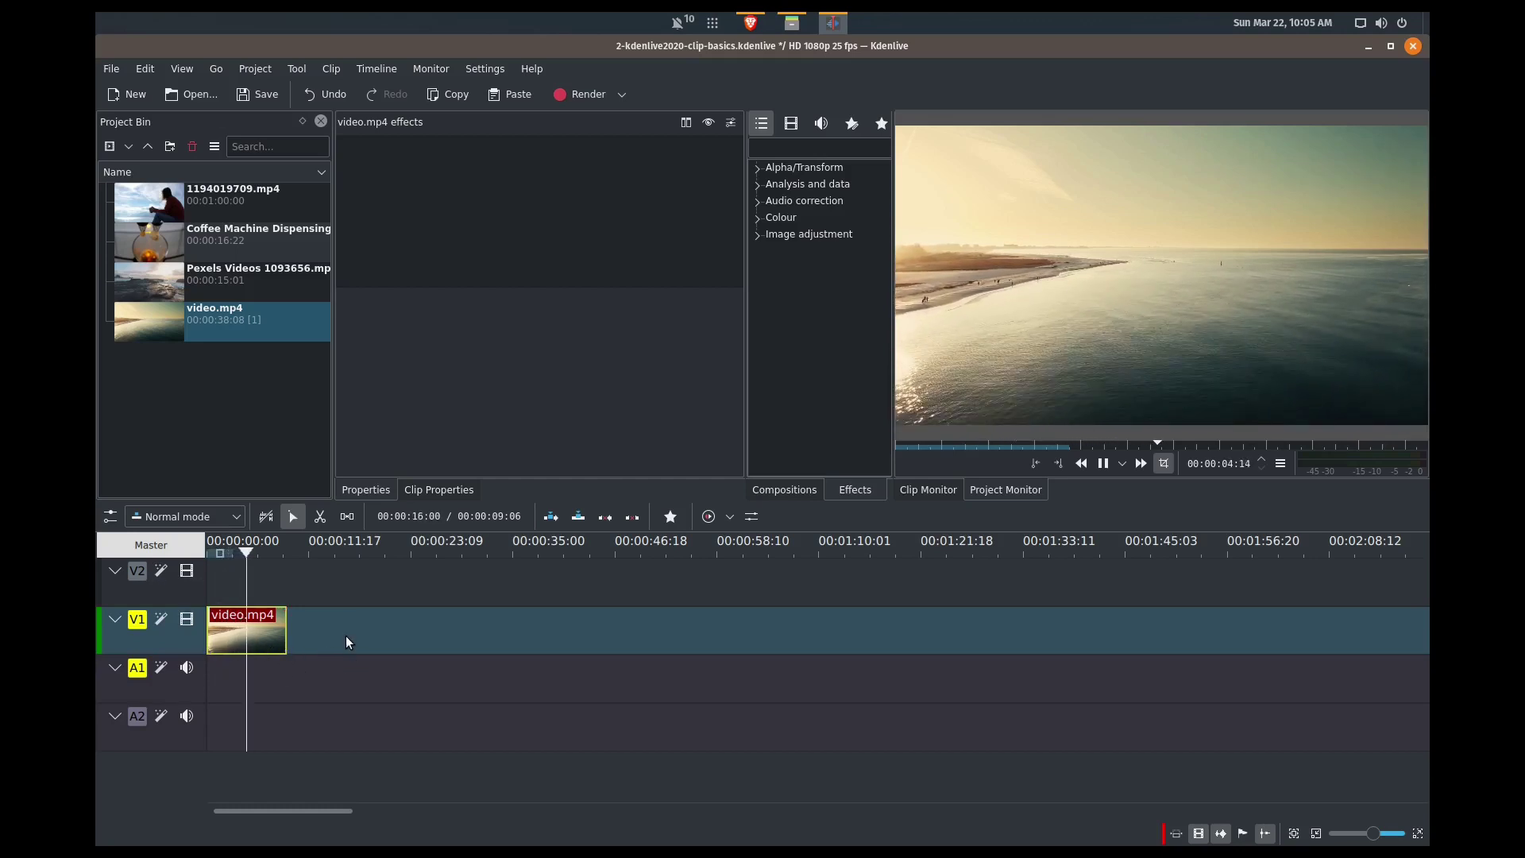
key(space)
click(232, 326)
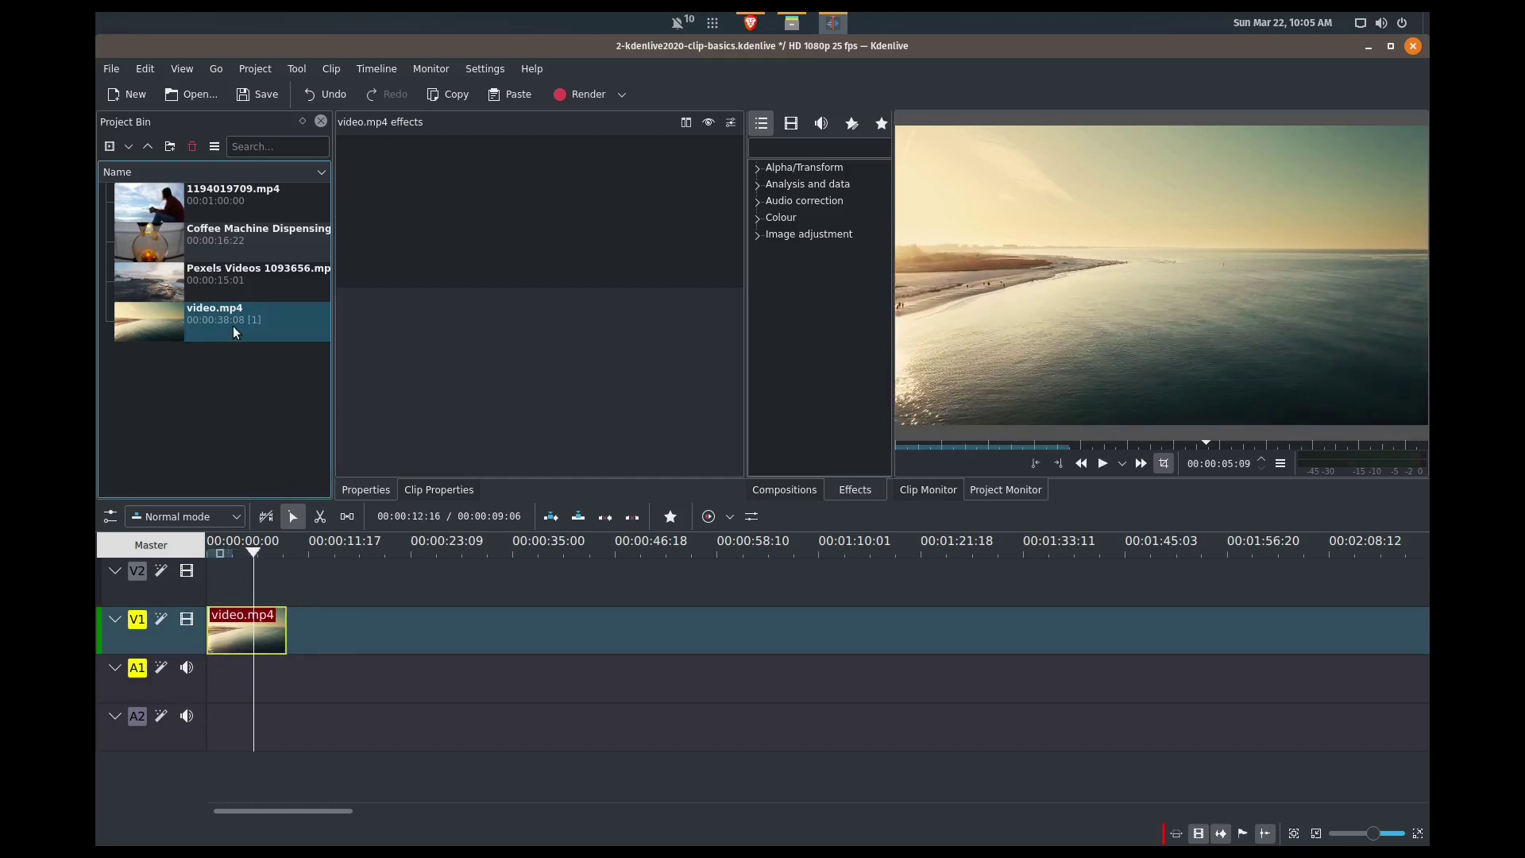
click(232, 283)
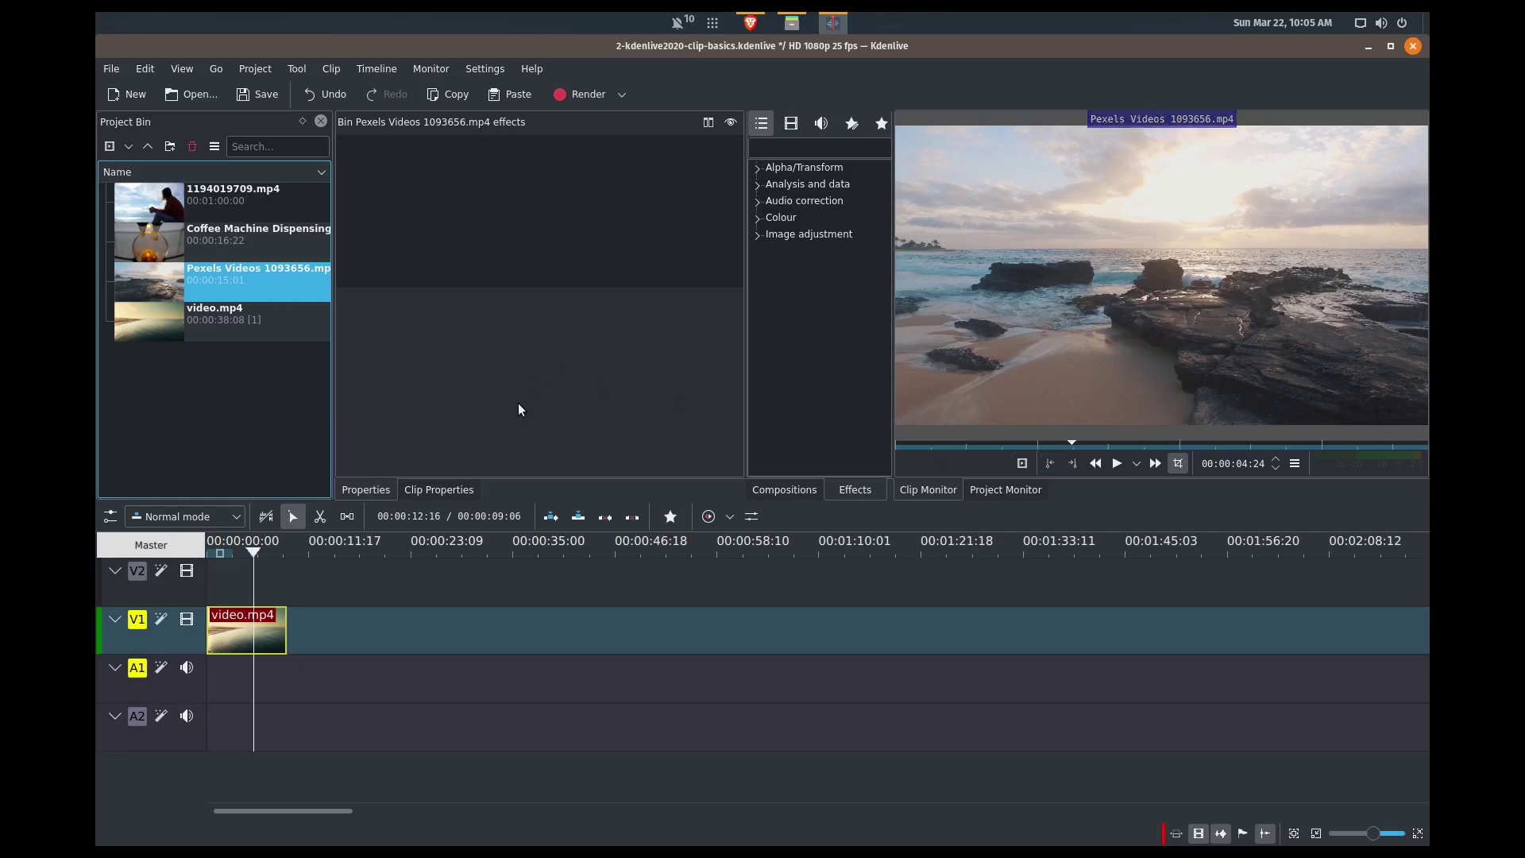
Step: Set the Coffee Machine clip's zone out at 00:00:05:06 and drag it onto track V1
click(233, 252)
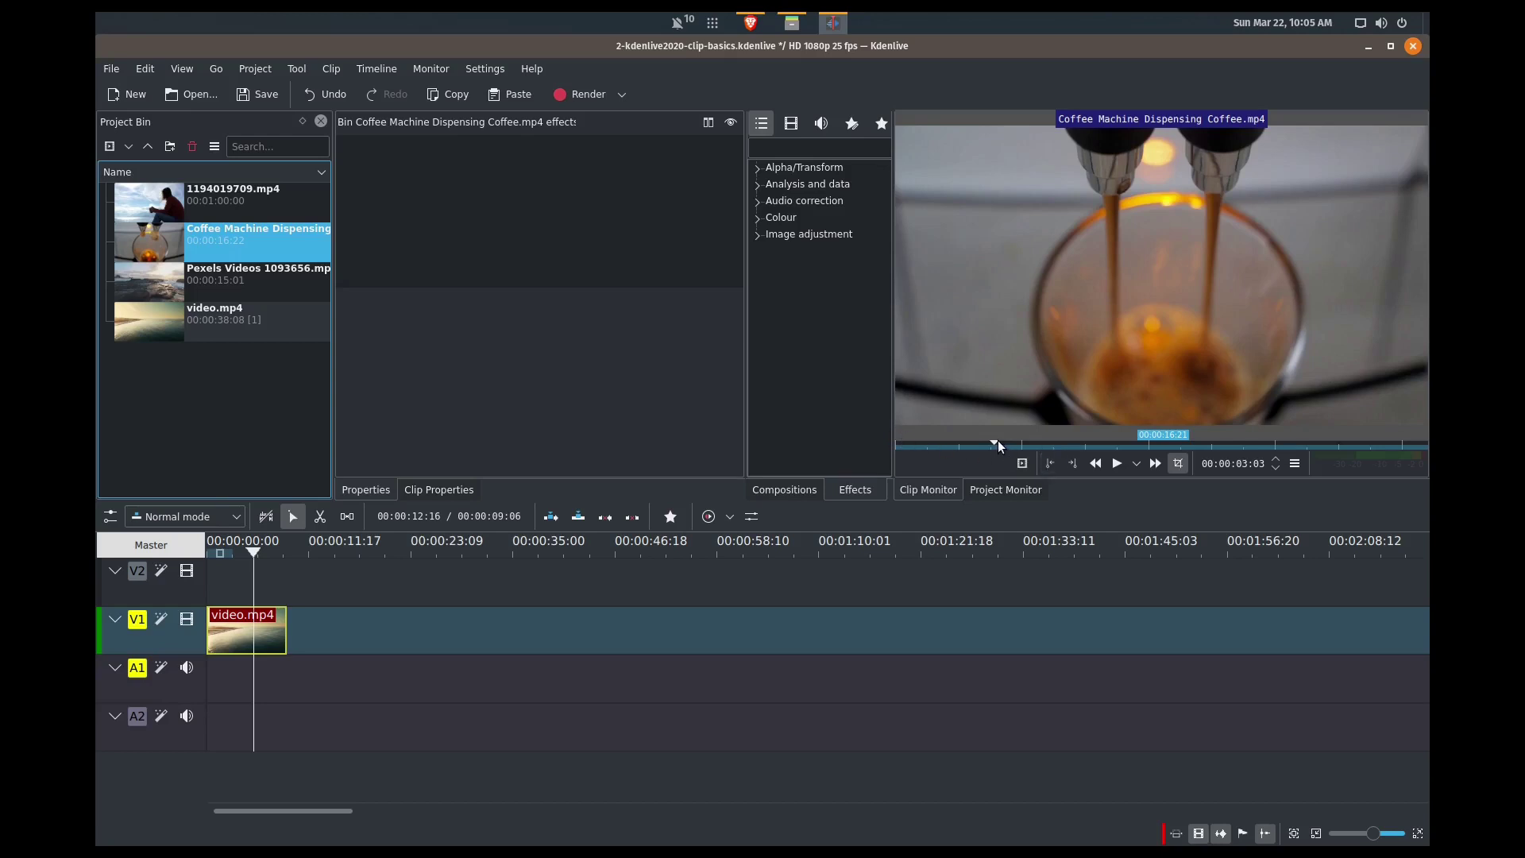
drag(994, 441, 878, 442)
key(space)
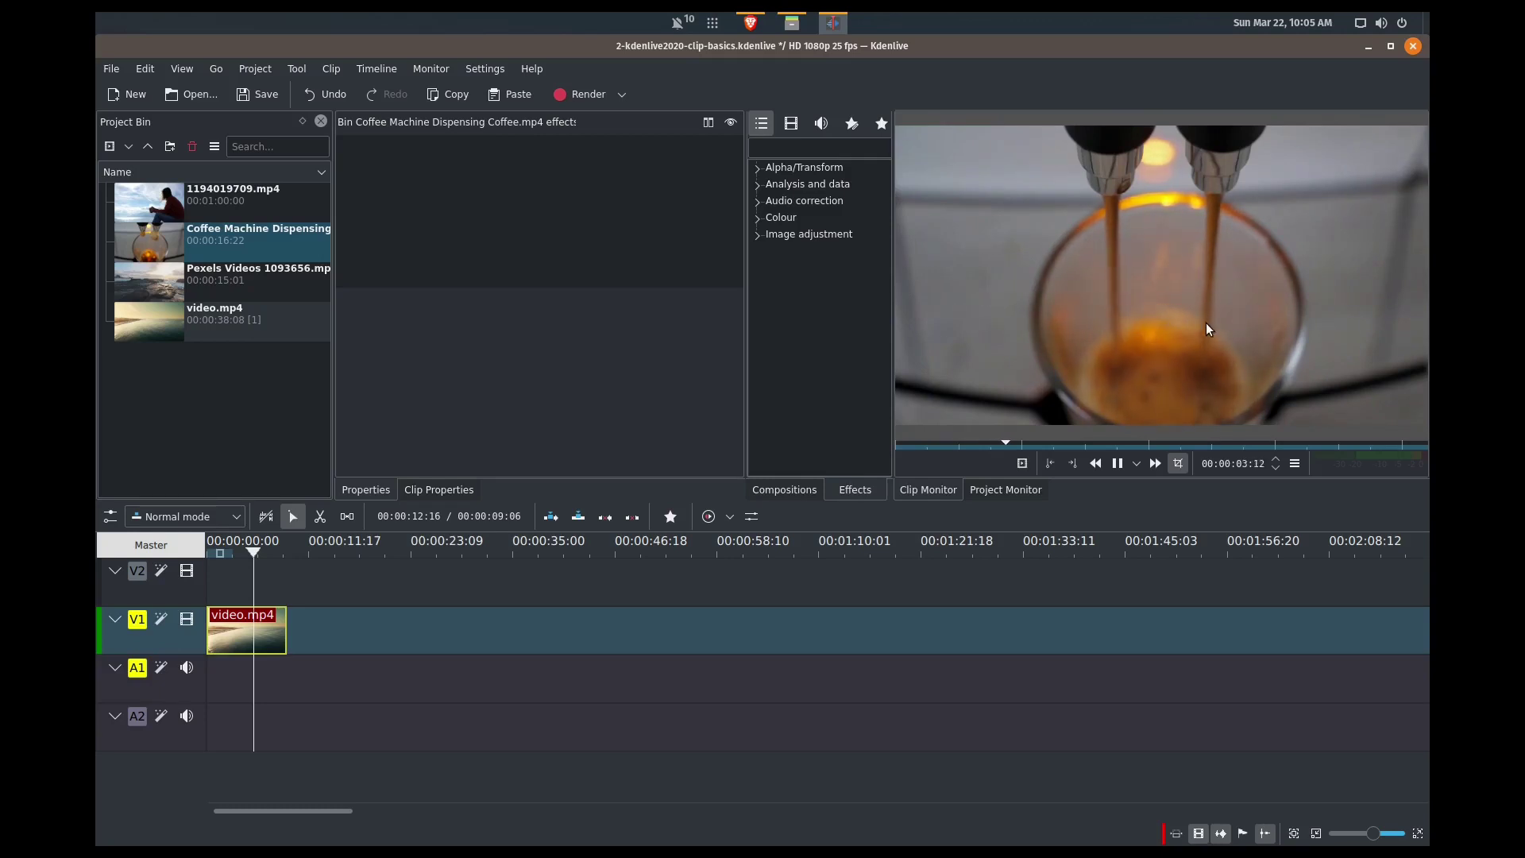
key(space)
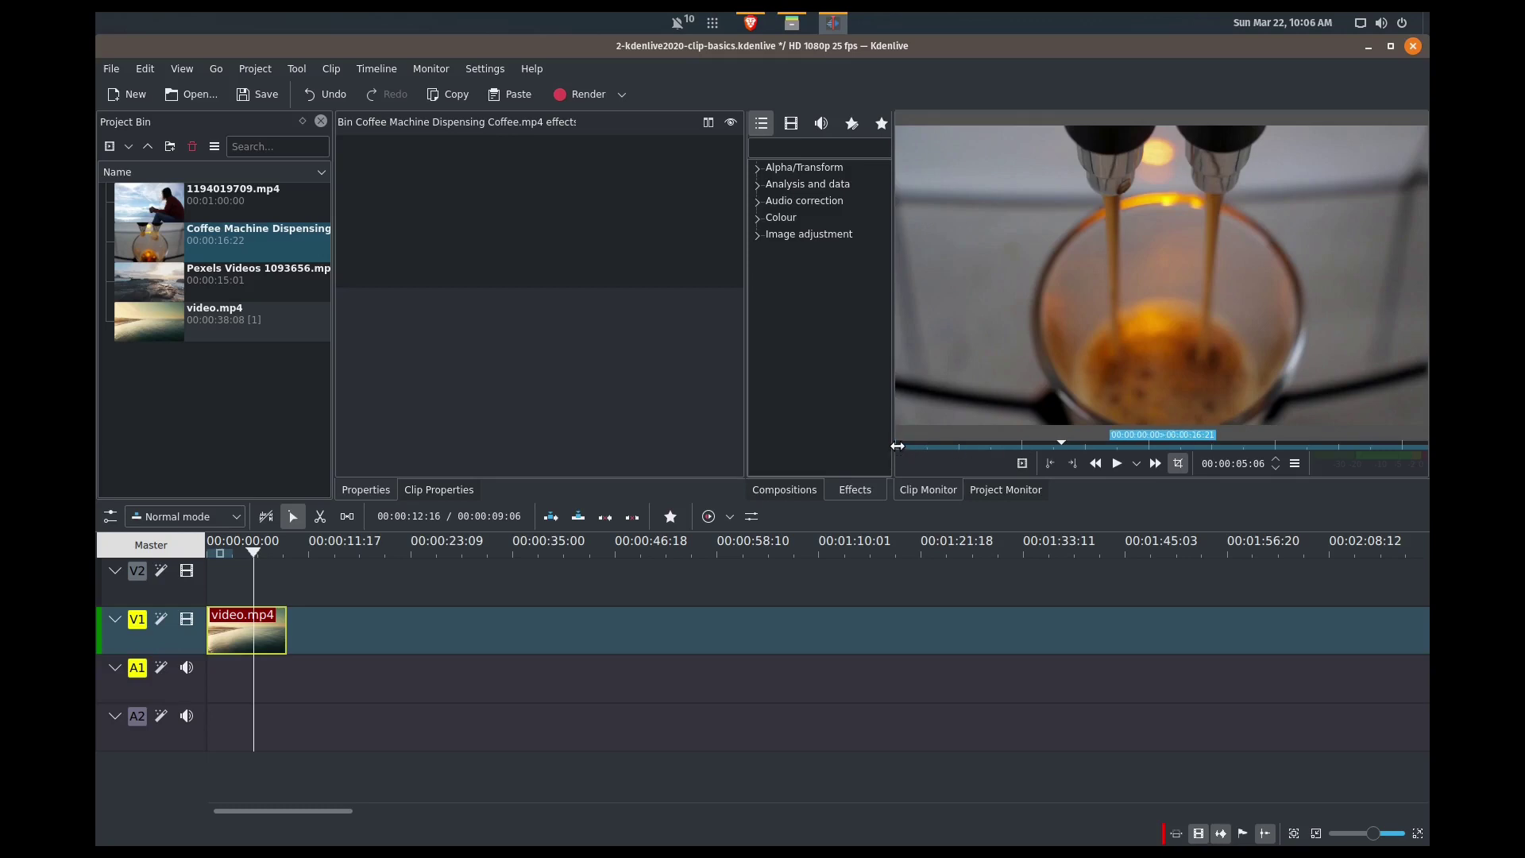
click(1069, 463)
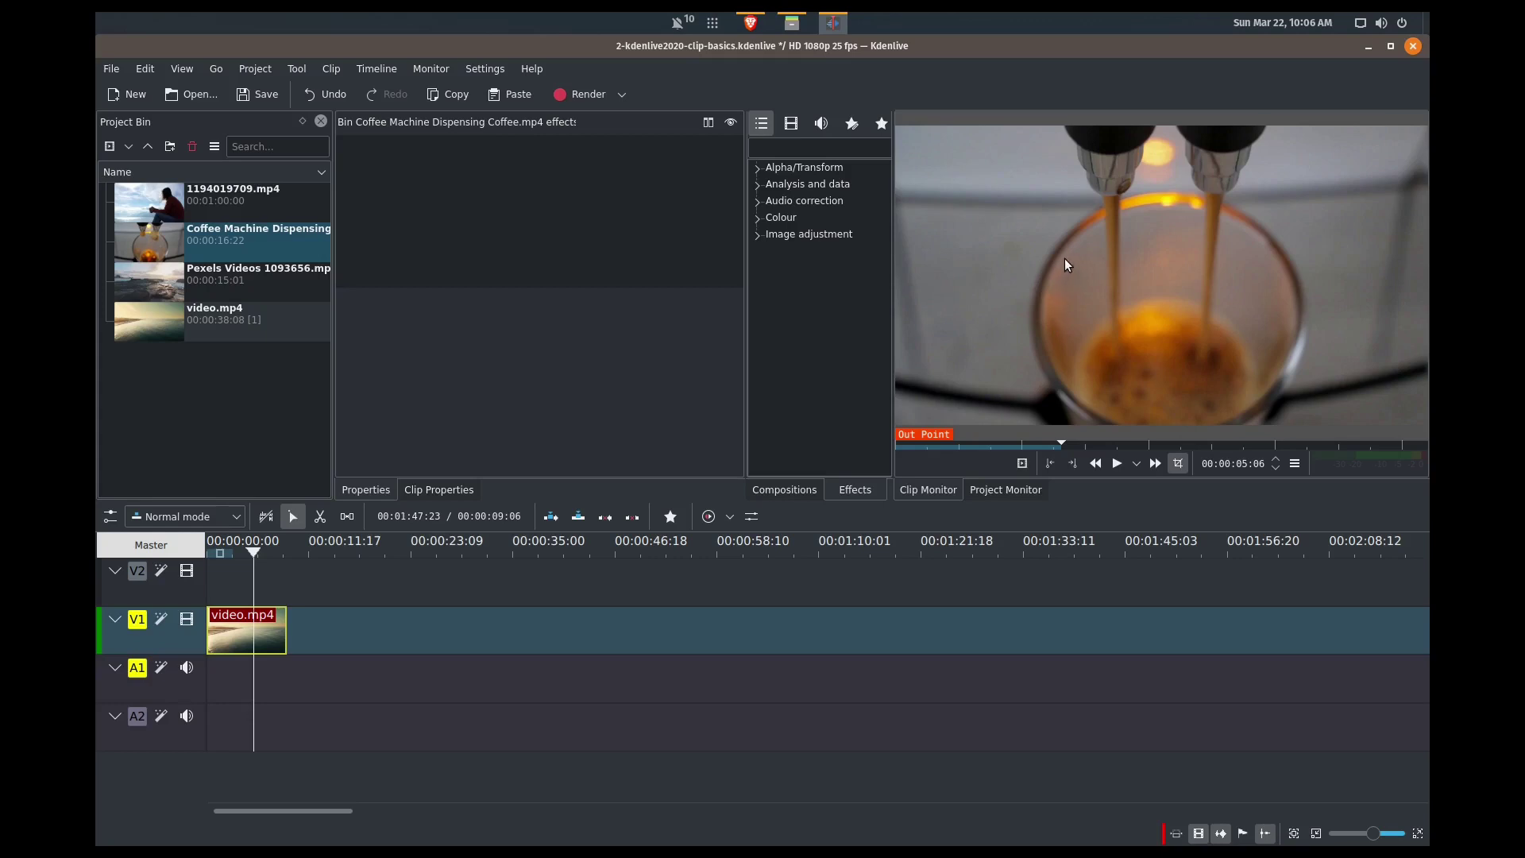
drag(1088, 255, 303, 607)
Step: Play the timeline from the gap just before the trimmed coffee clip on V1
click(297, 570)
key(space)
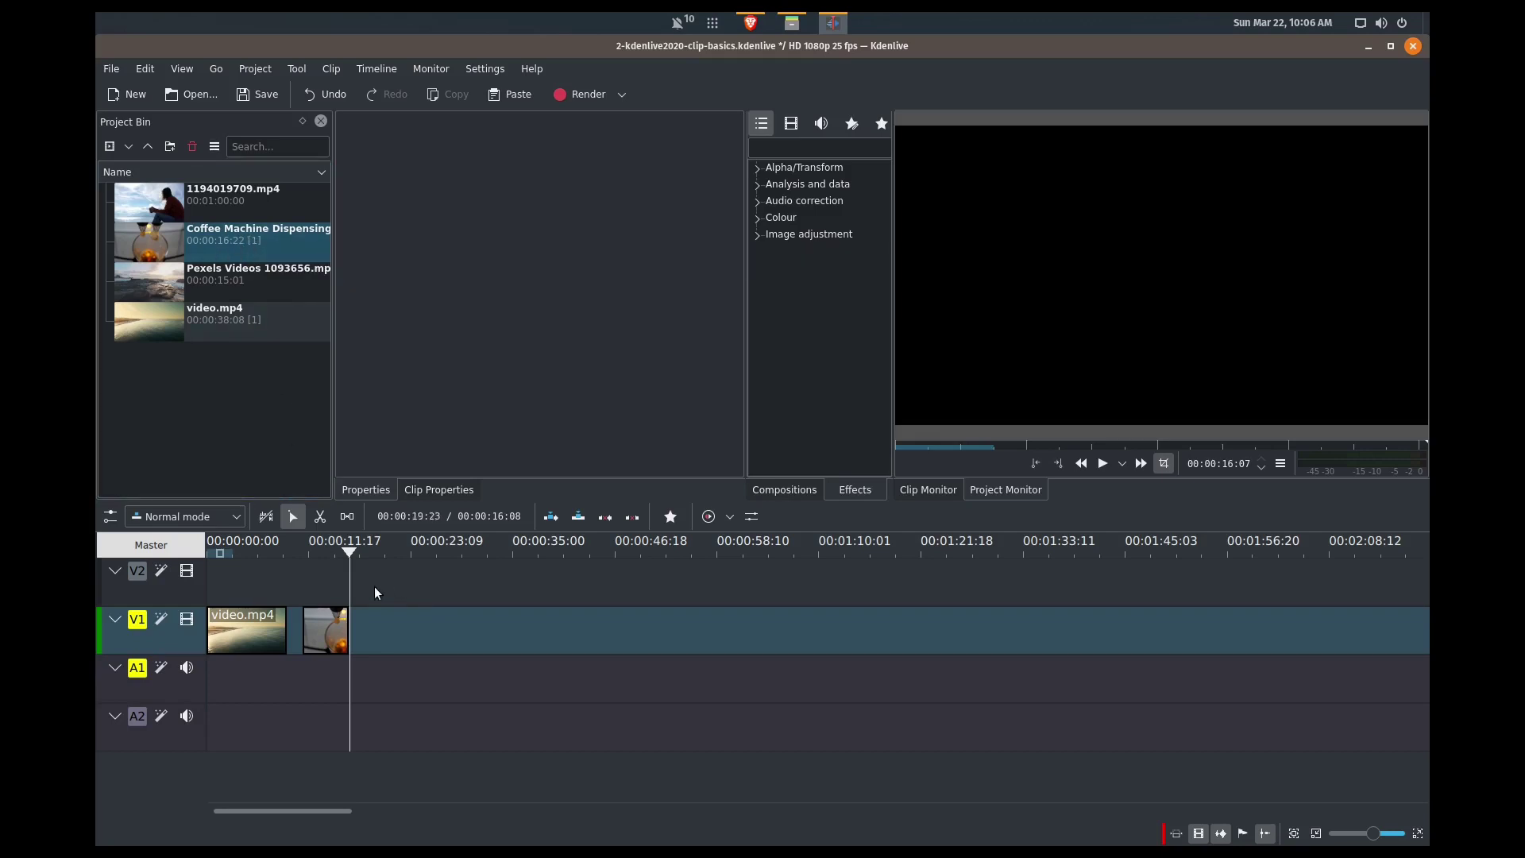
Step: Place Pexels Videos 1093656.mp4 on track V2 and play it to 00:00:25:07
click(222, 291)
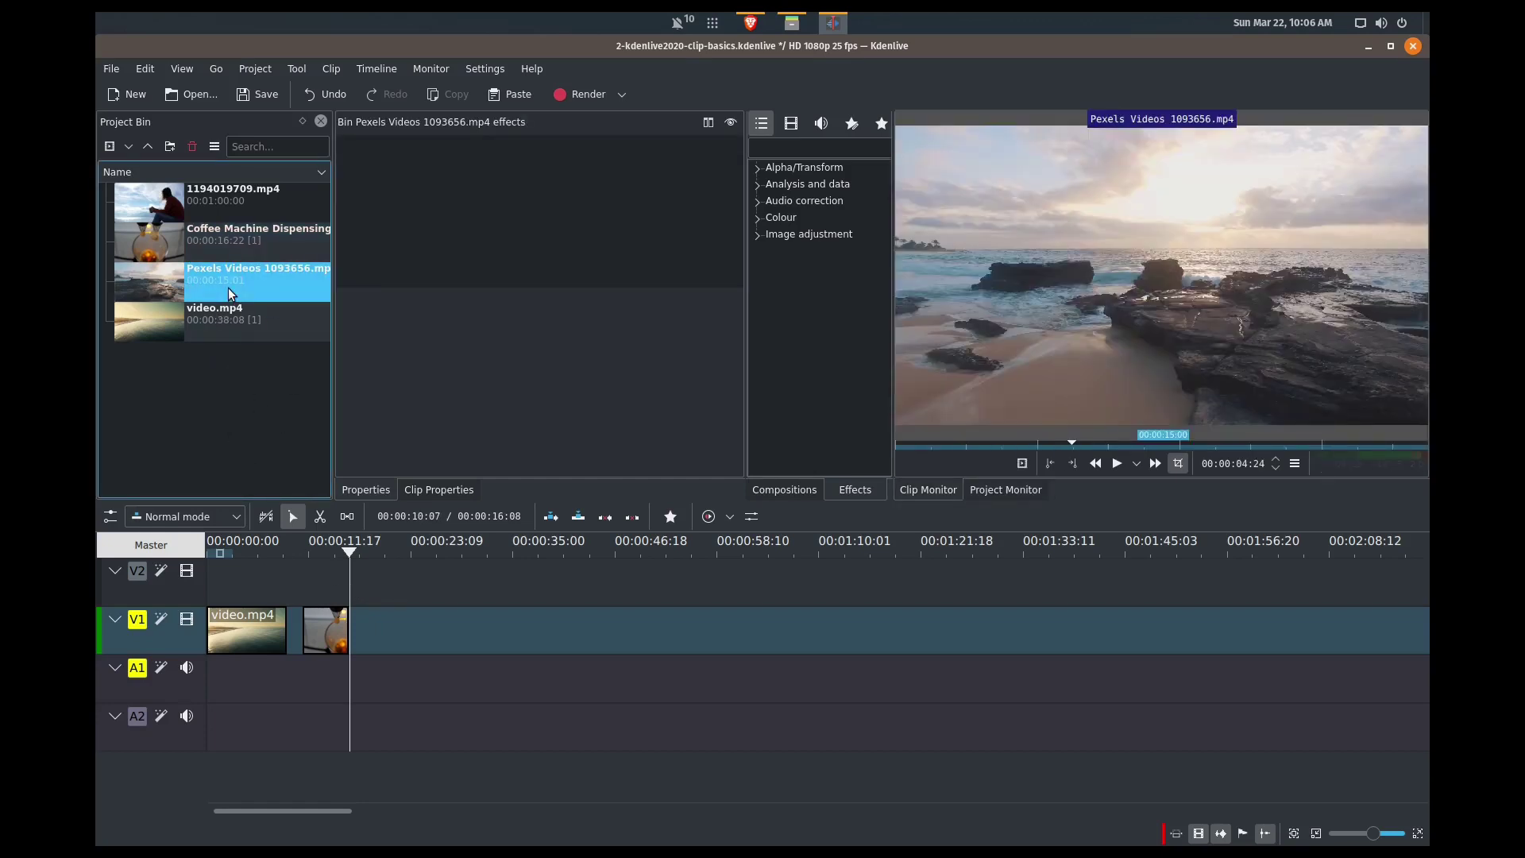
drag(227, 288, 393, 596)
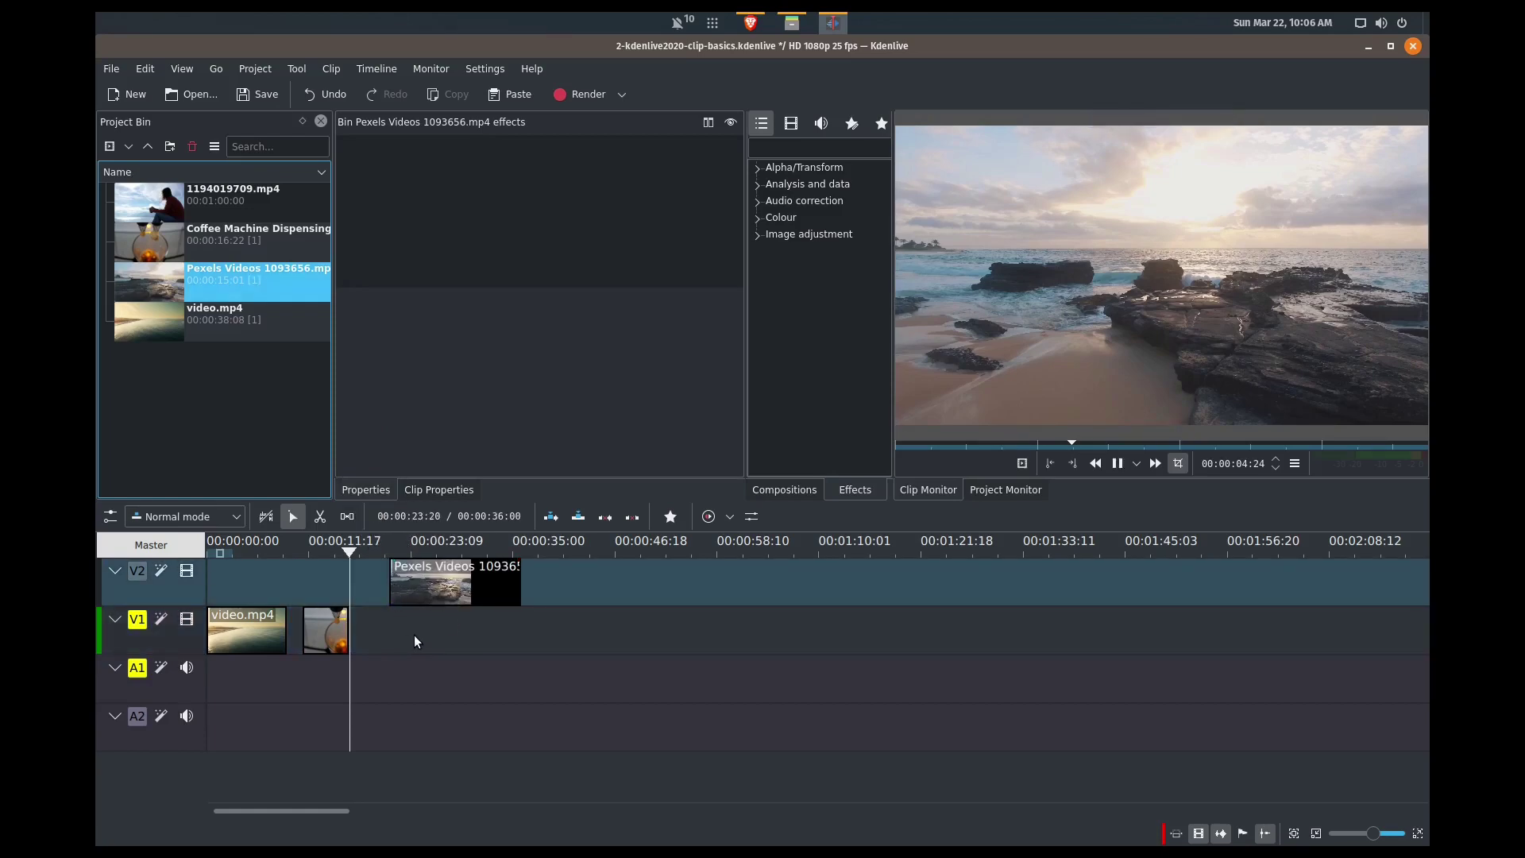
click(380, 588)
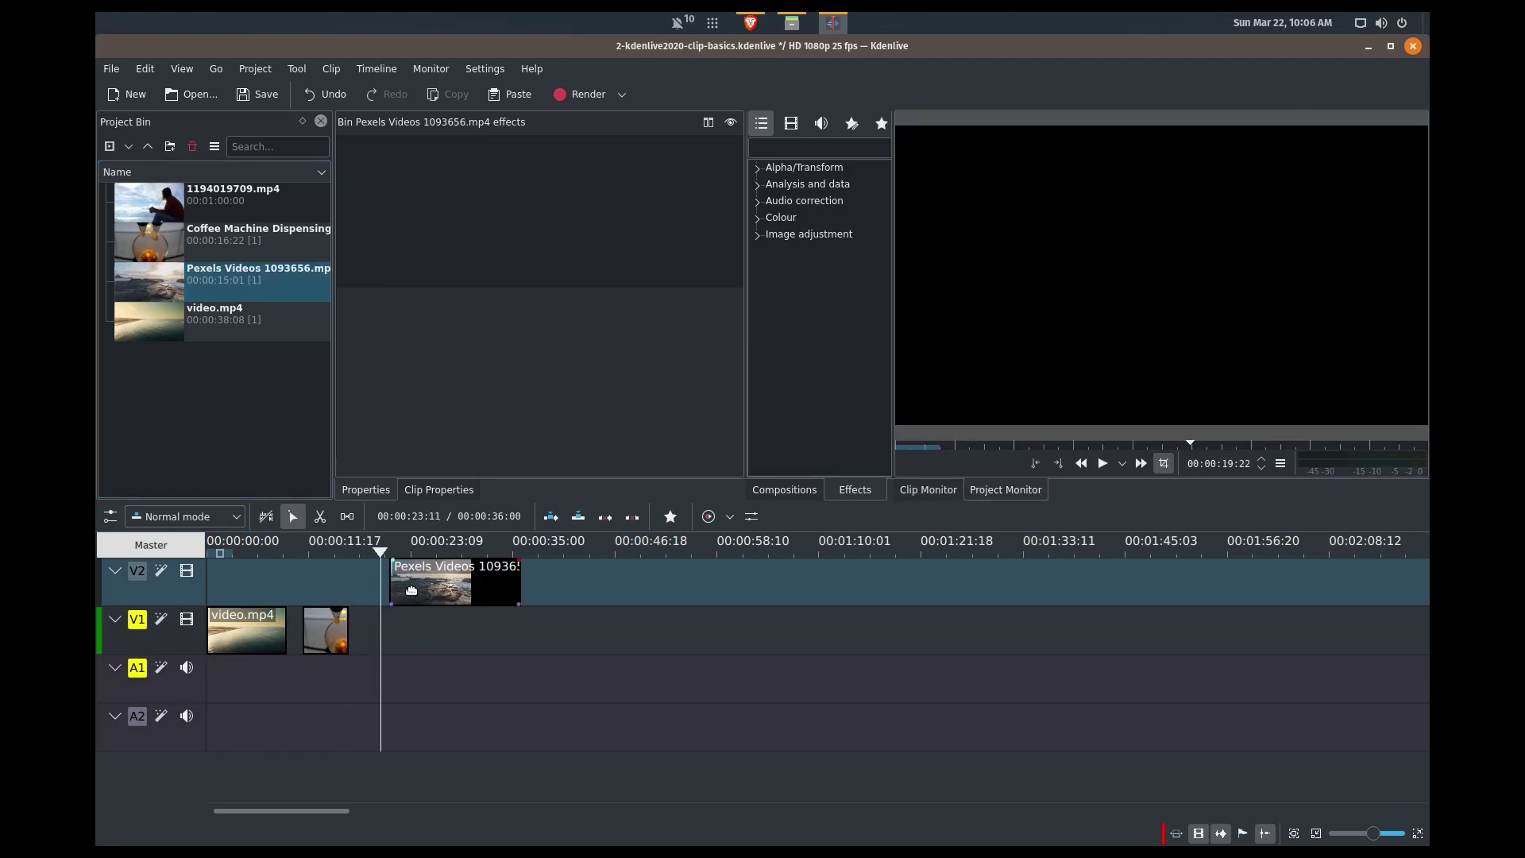
click(384, 629)
key(space)
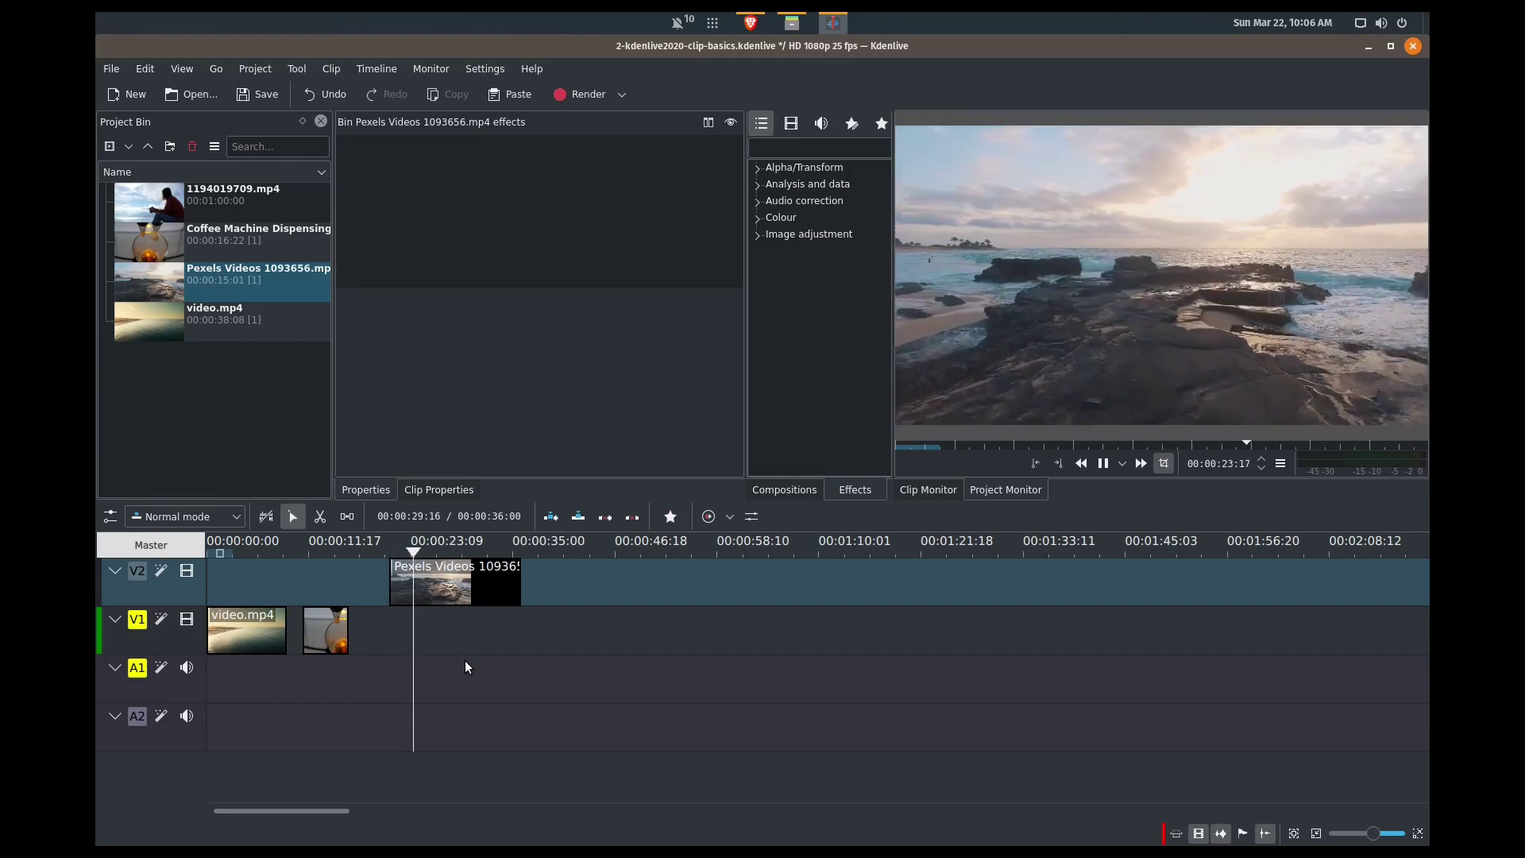
key(space)
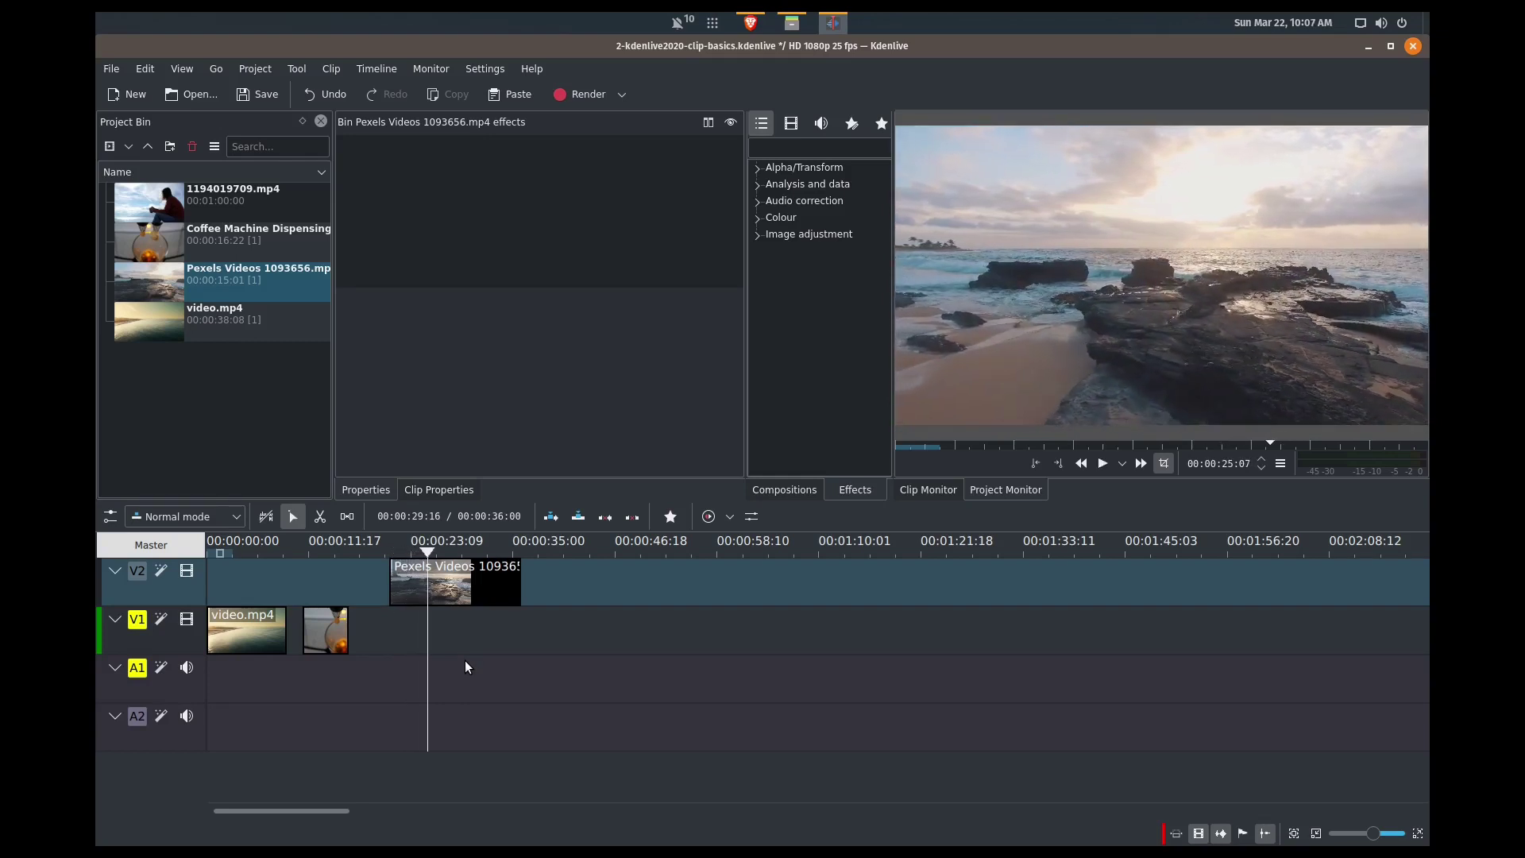
Step: Razor-cut the Pexels clip at 00:00:25:07, delete the right piece, and move the rest to V1 after the coffee clip
key(x)
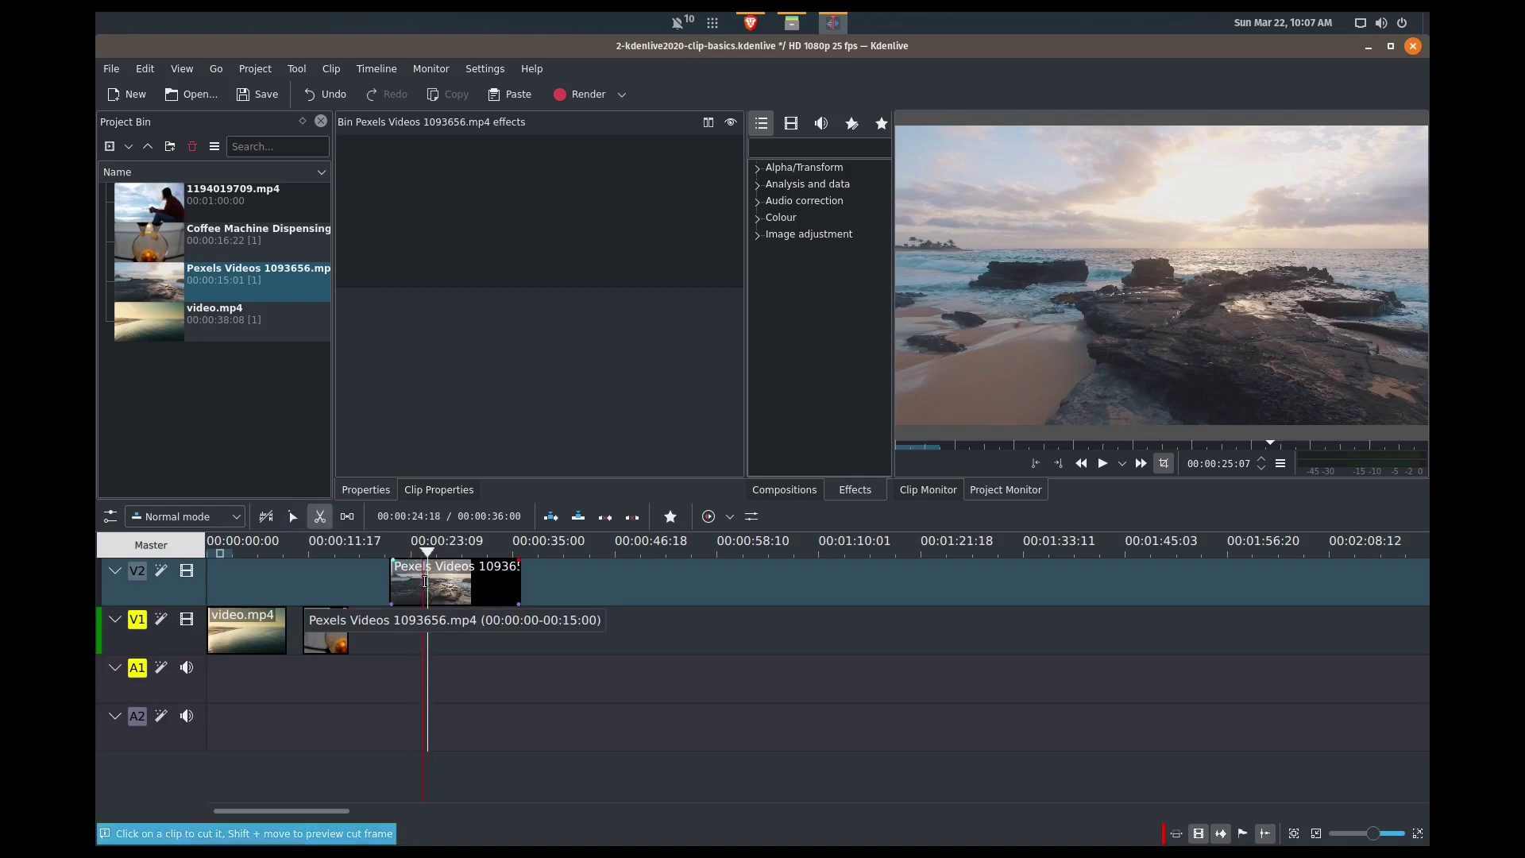
click(427, 585)
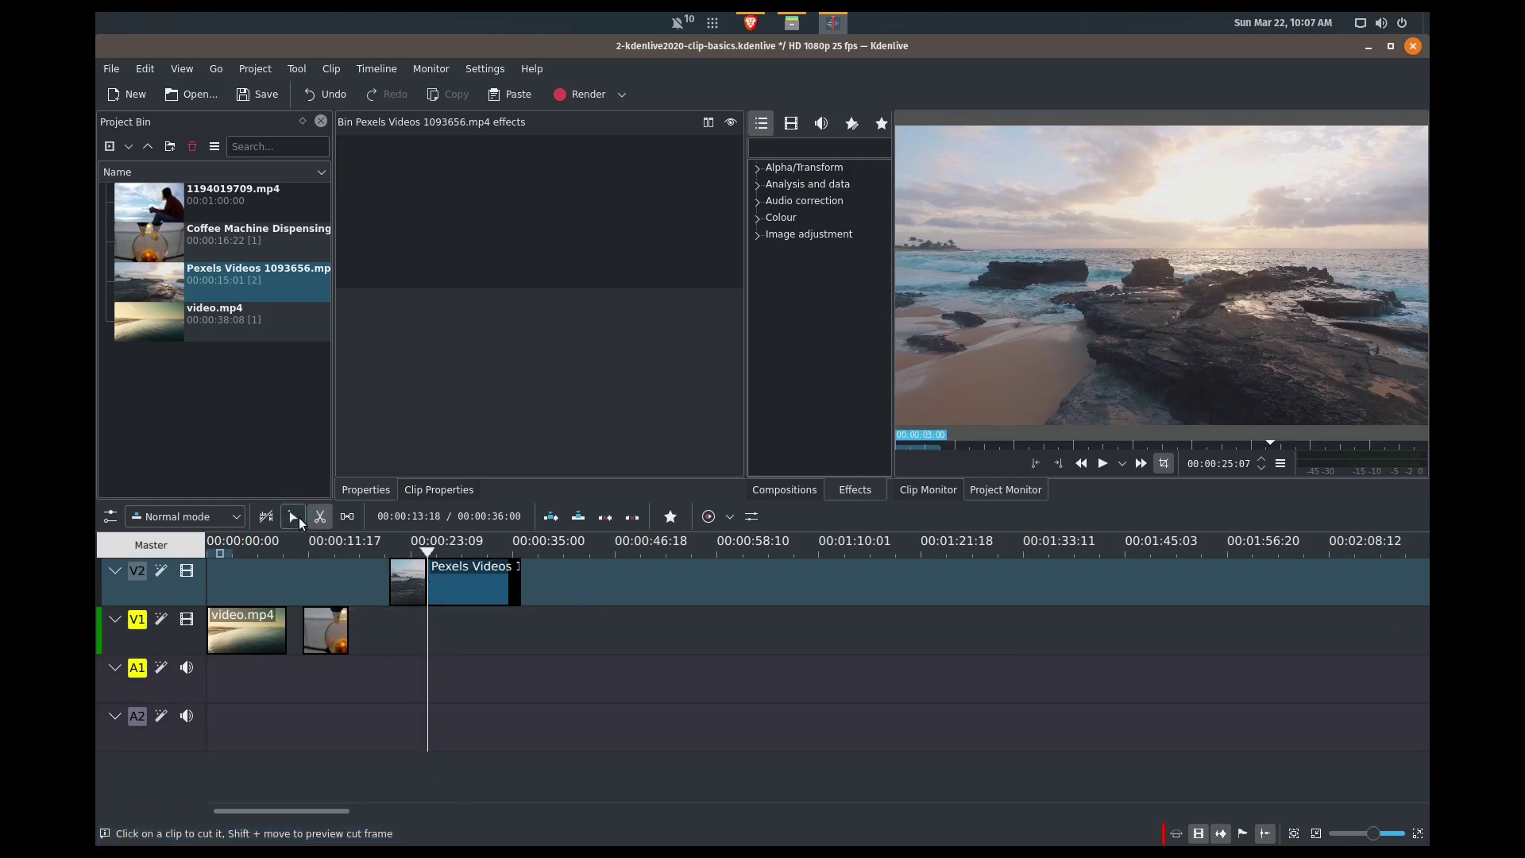
click(292, 517)
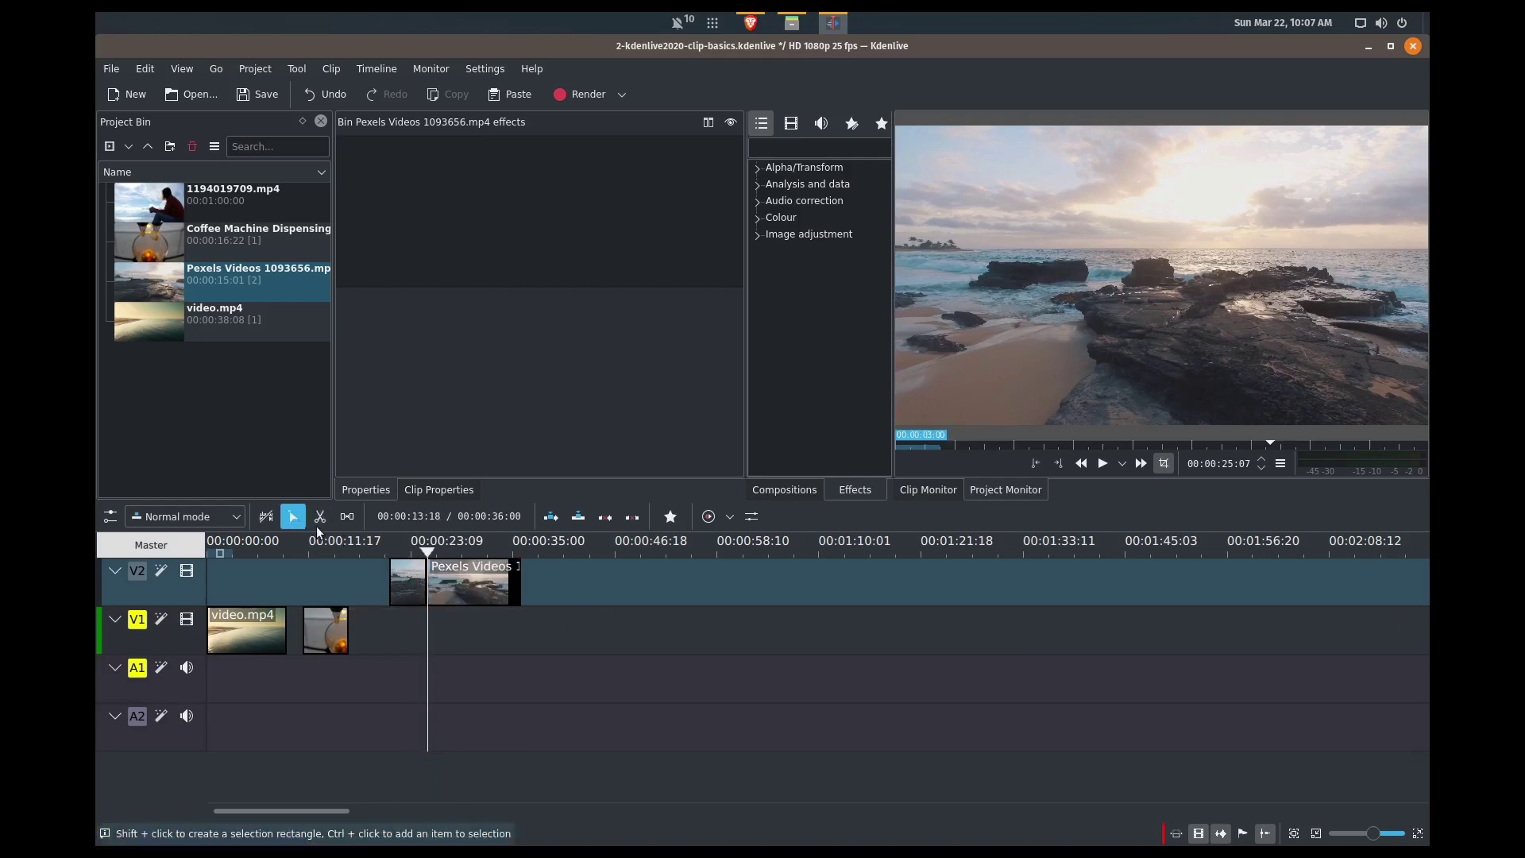
click(467, 587)
key(Delete)
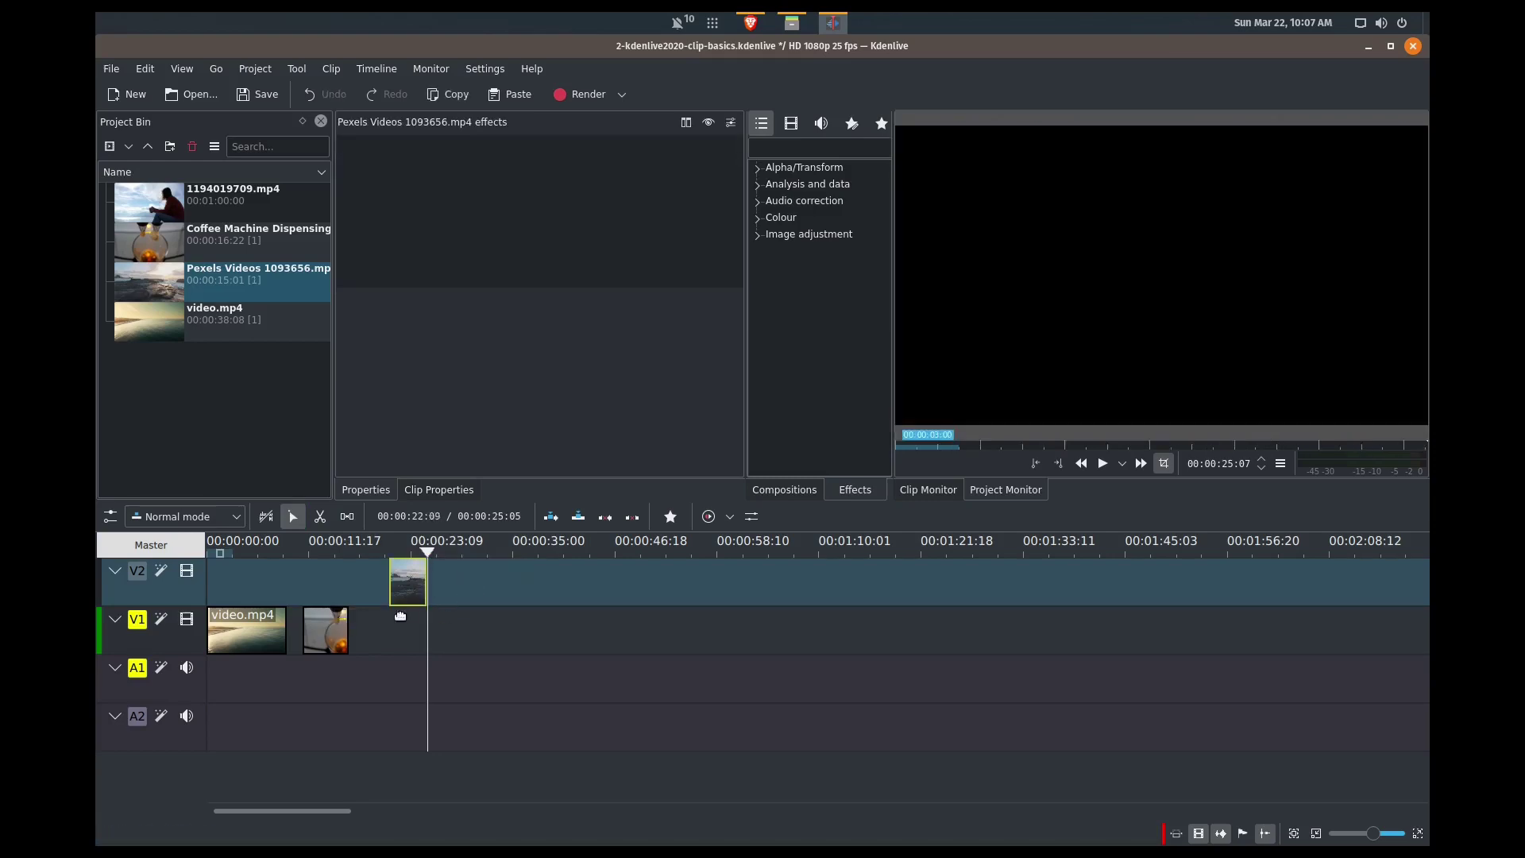
drag(398, 618, 369, 618)
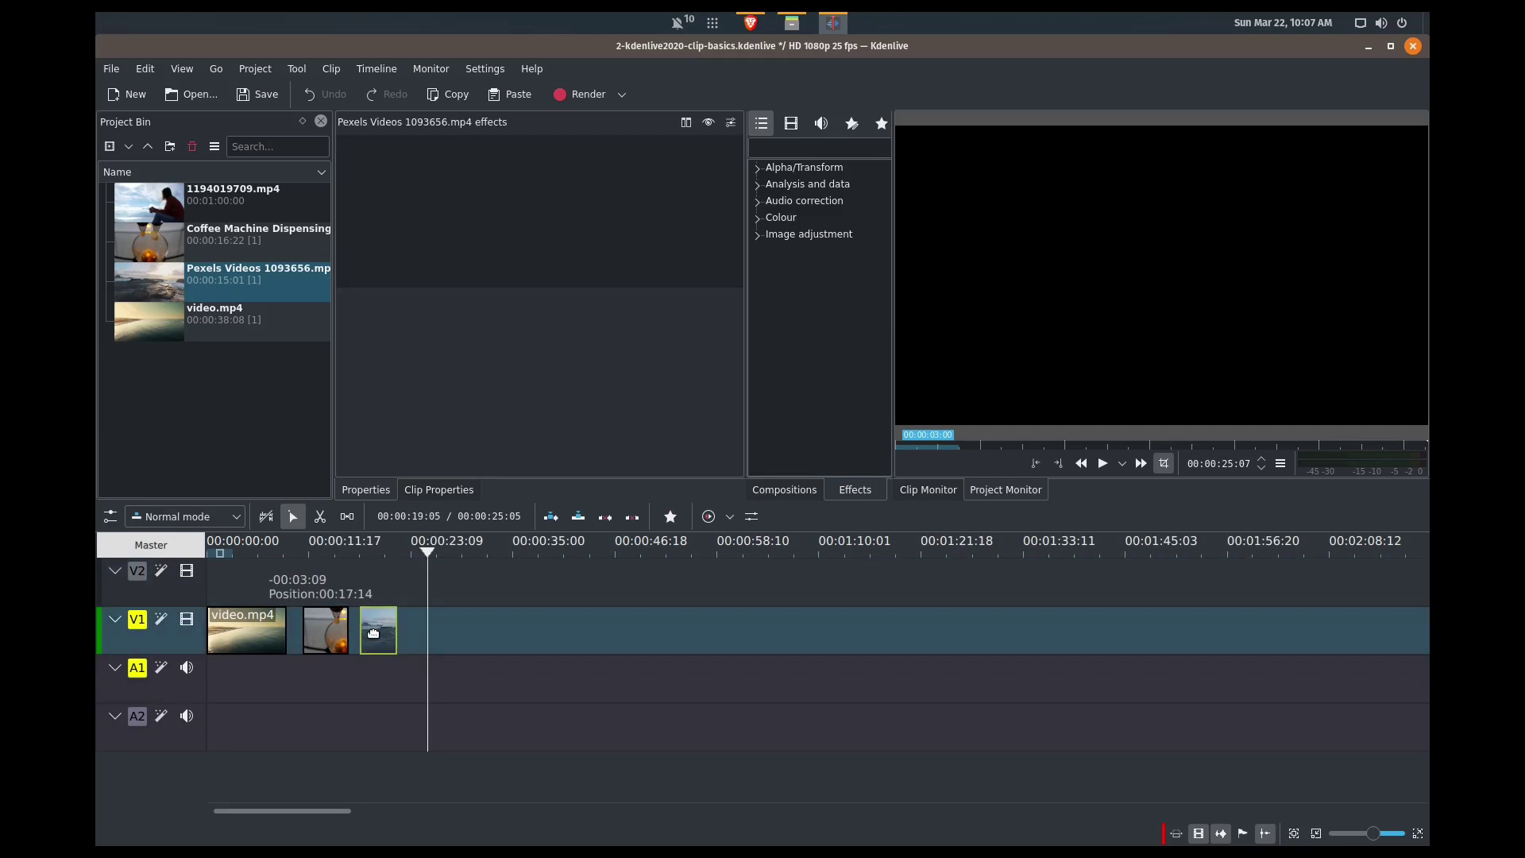
Step: Review 1194019709.mp4, play the timeline from about 00:00:23, then play Pexels Videos 1093656.mp4 in the clip monitor
click(208, 203)
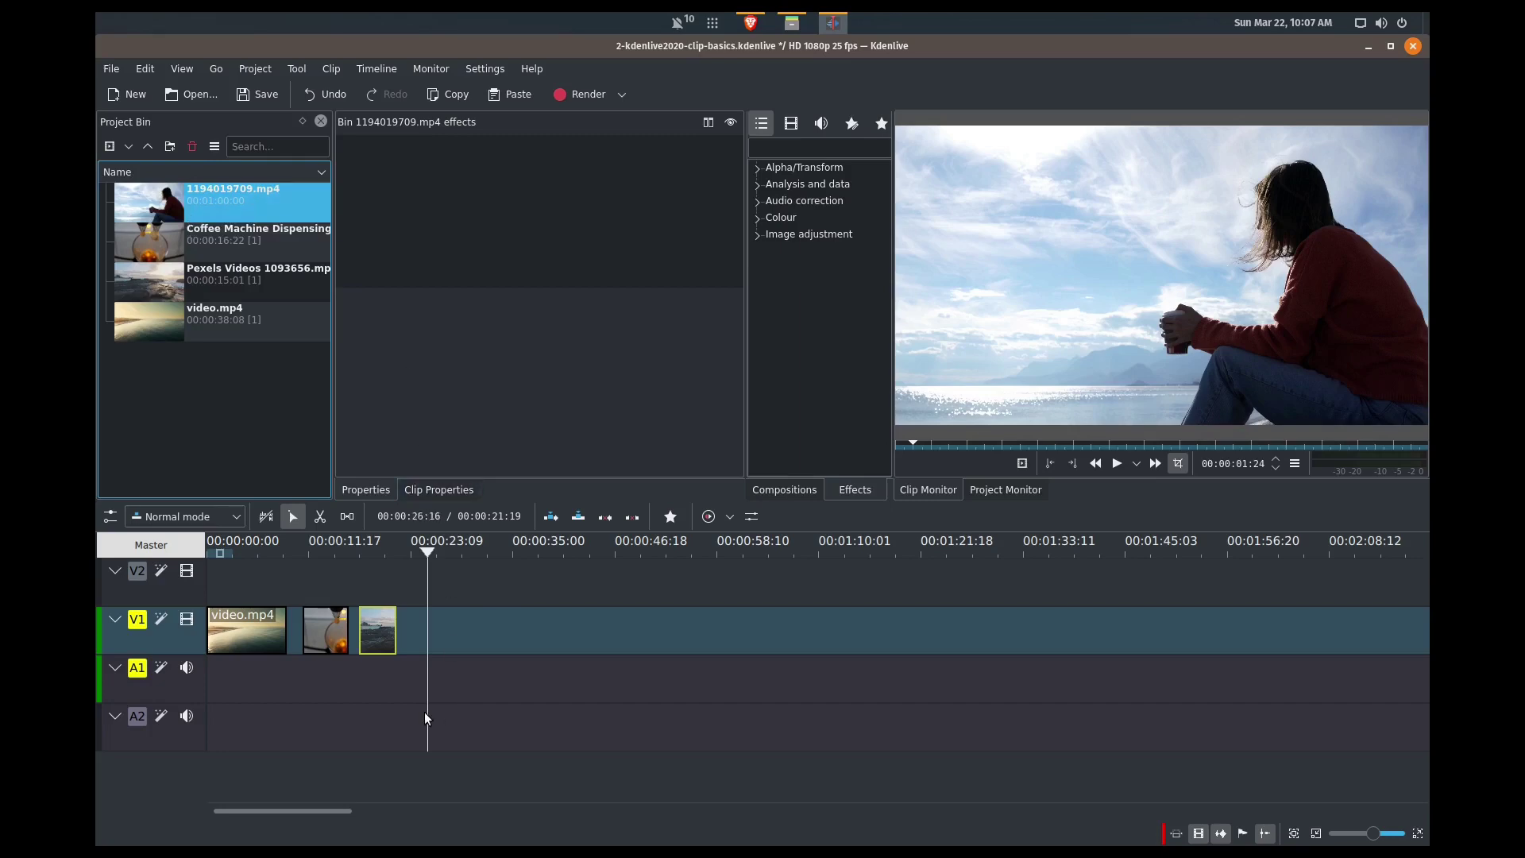
click(379, 640)
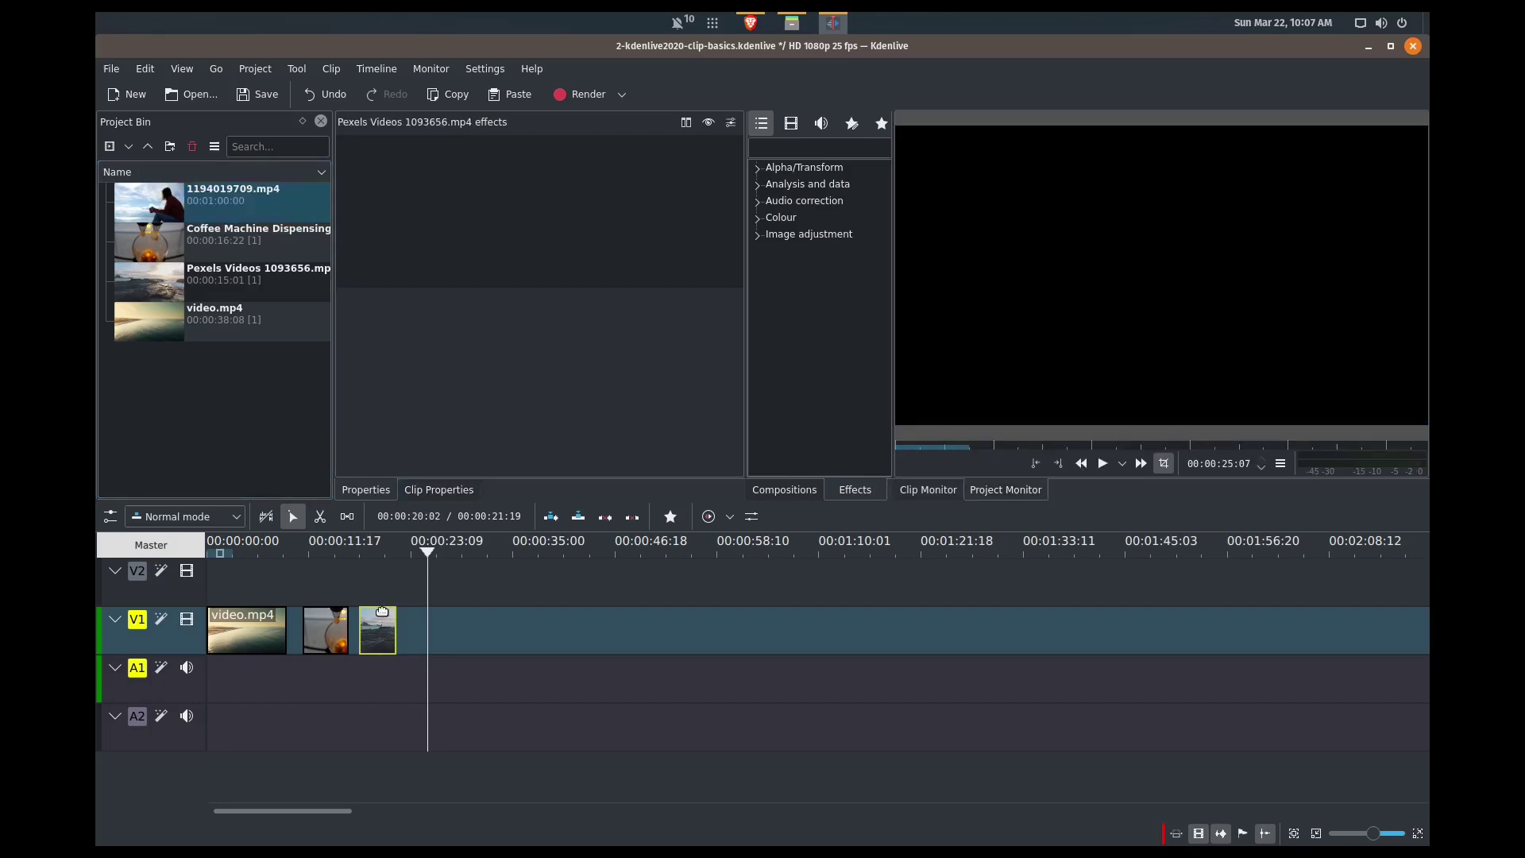
click(381, 585)
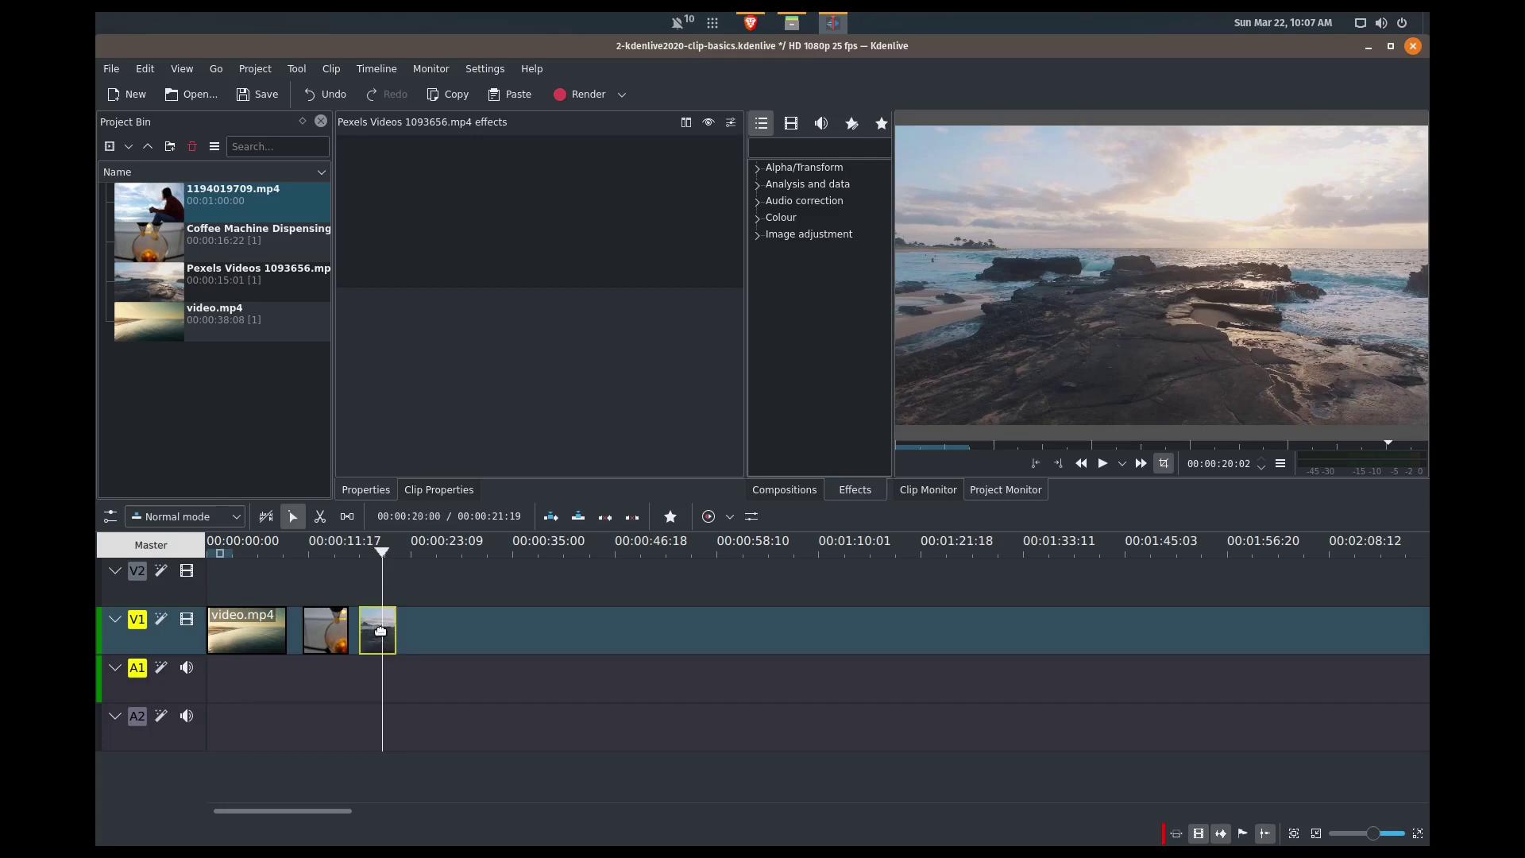
click(341, 584)
key(space)
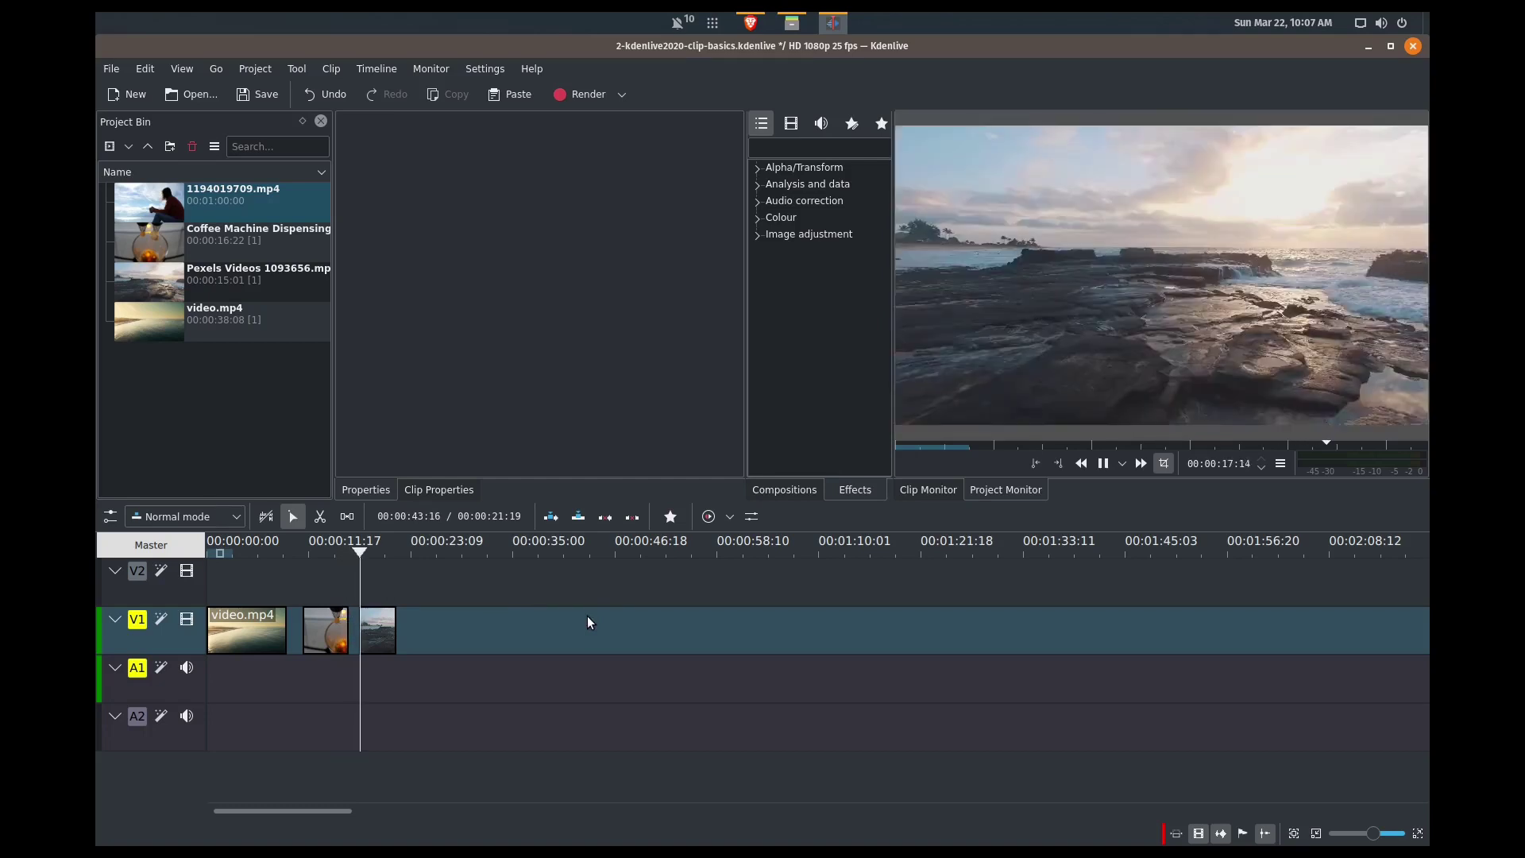
key(space)
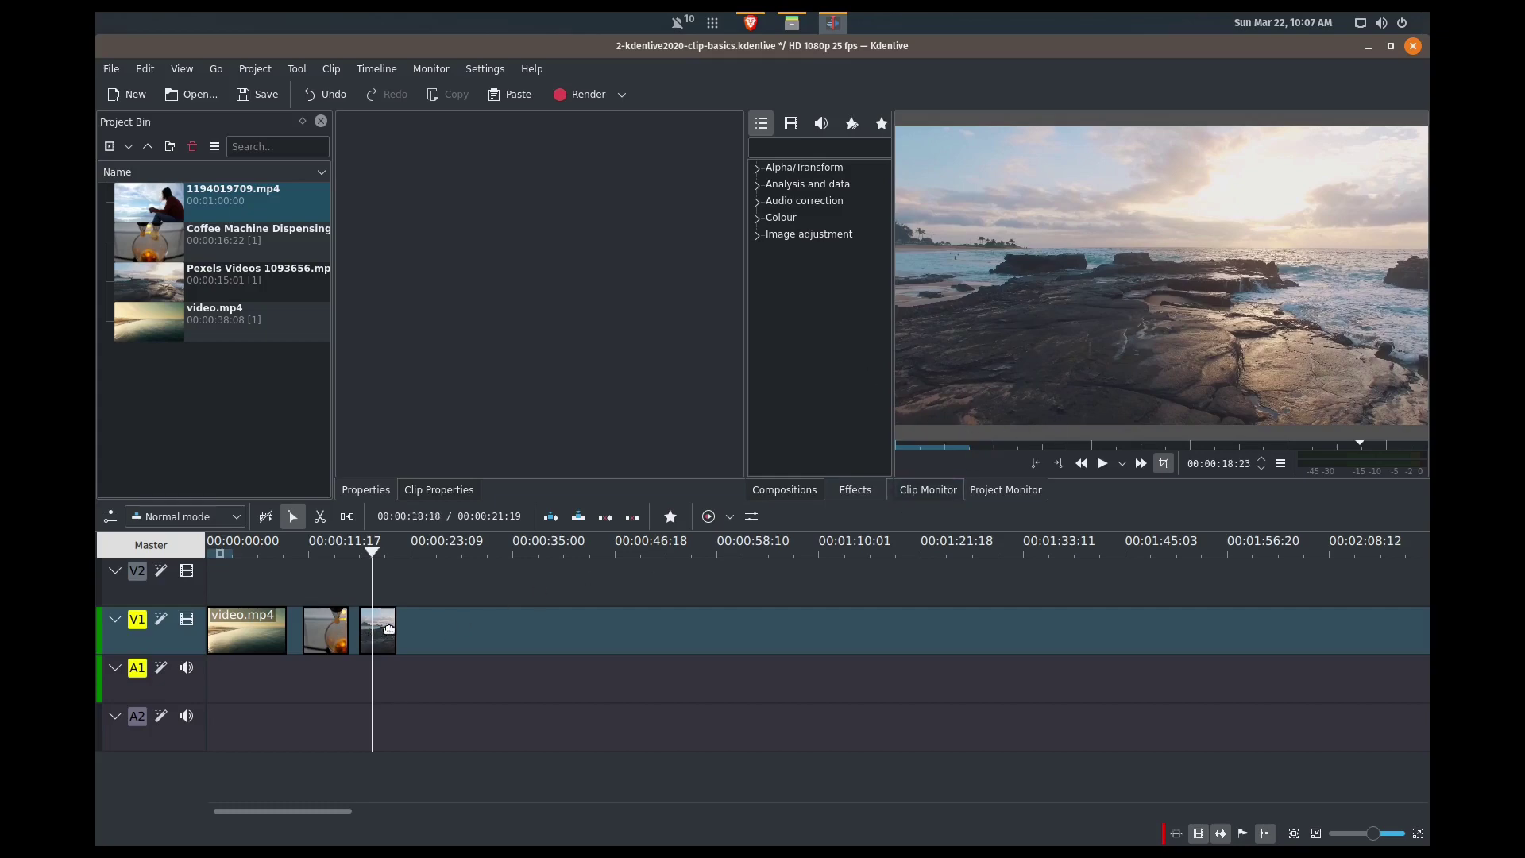
click(251, 271)
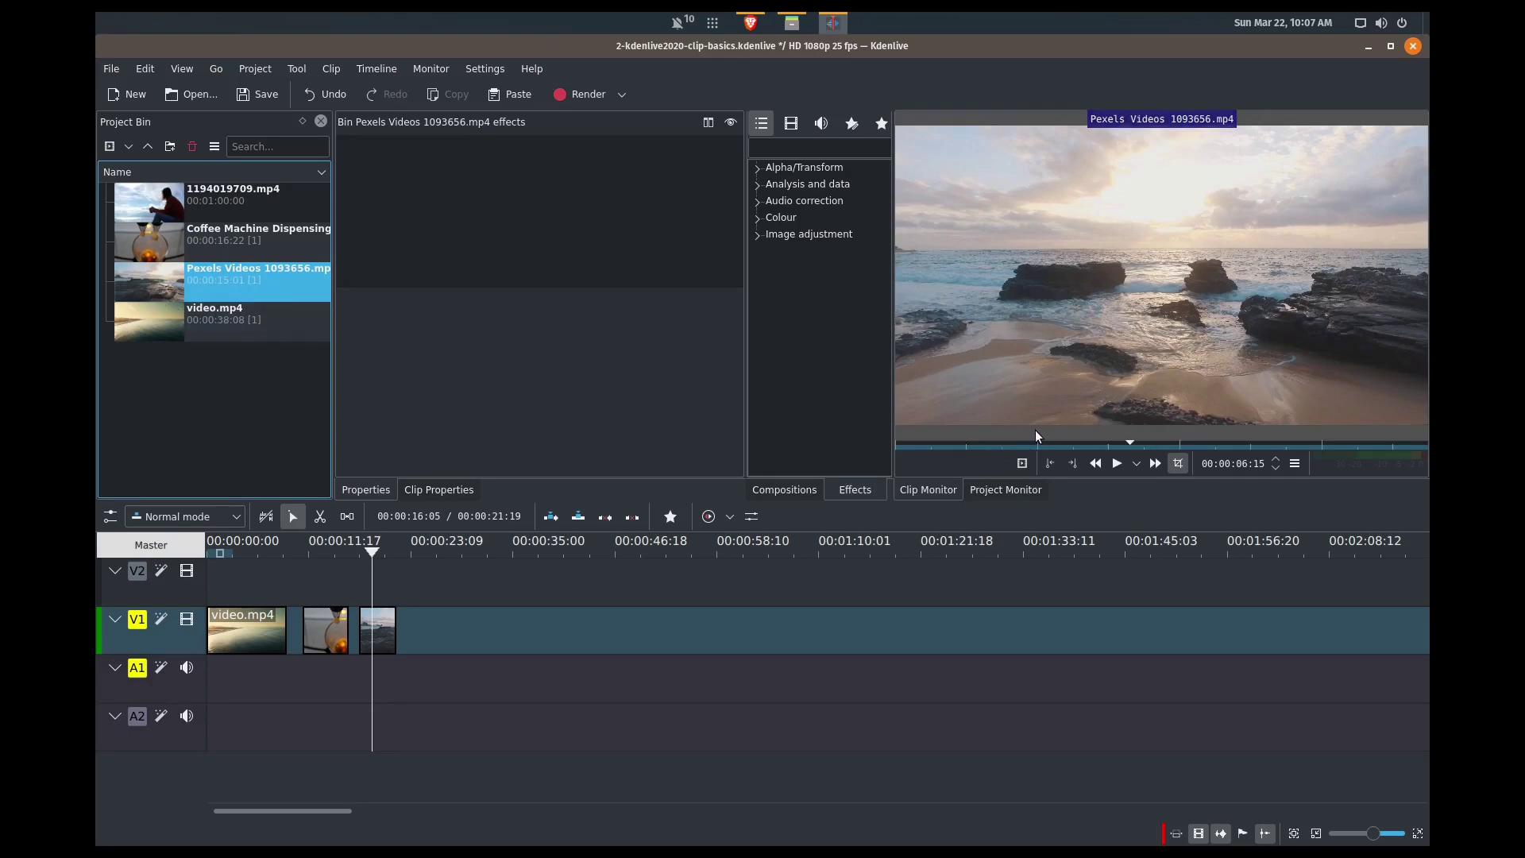
click(922, 435)
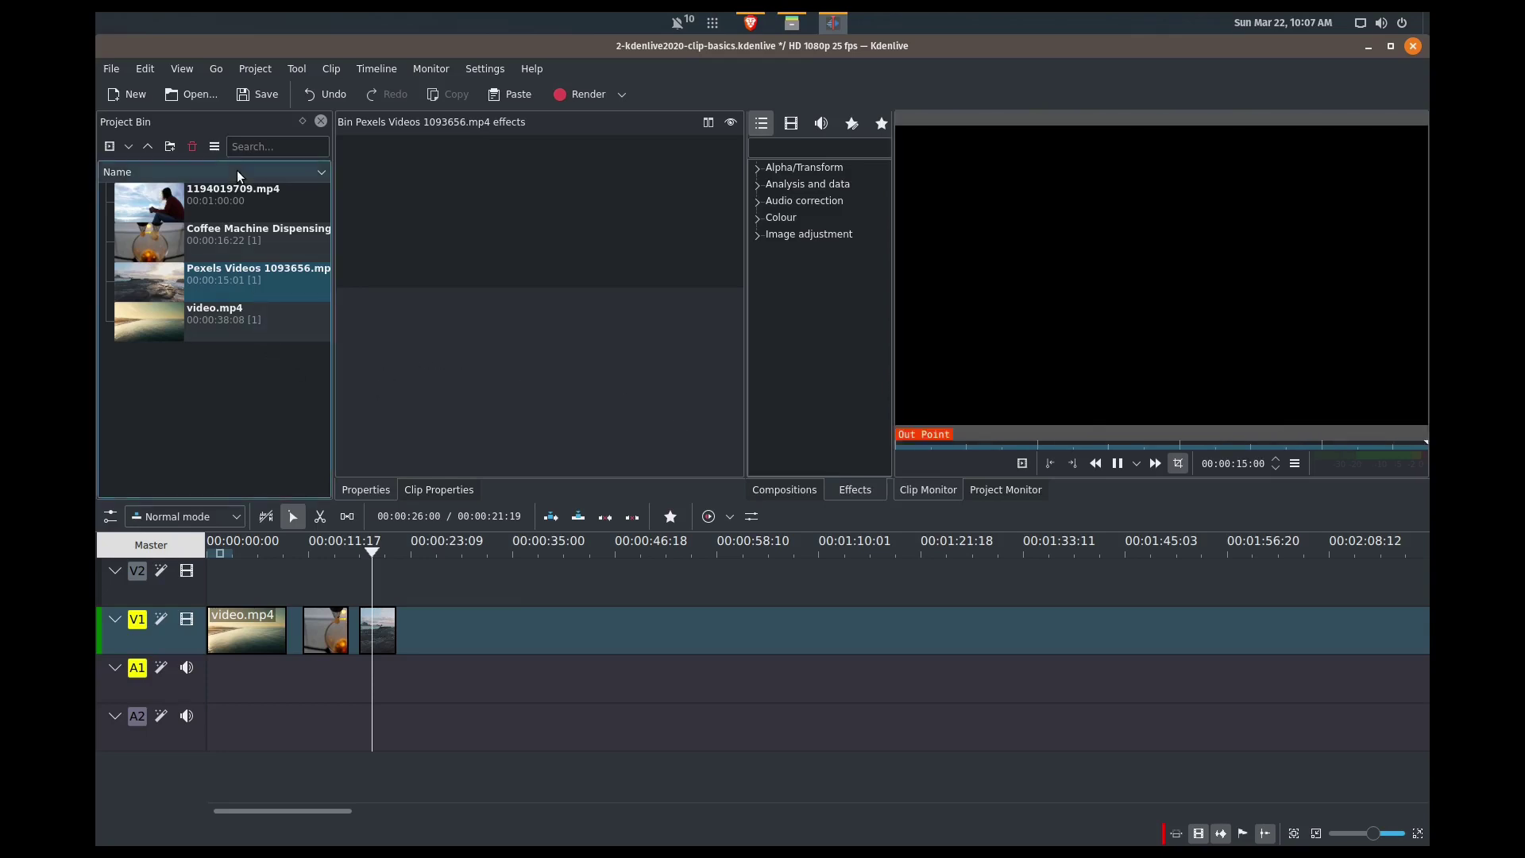
Step: Set the 1194019709.mp4 zone in at 00:00:01:12 and zone out at 00:00:06:24
click(211, 208)
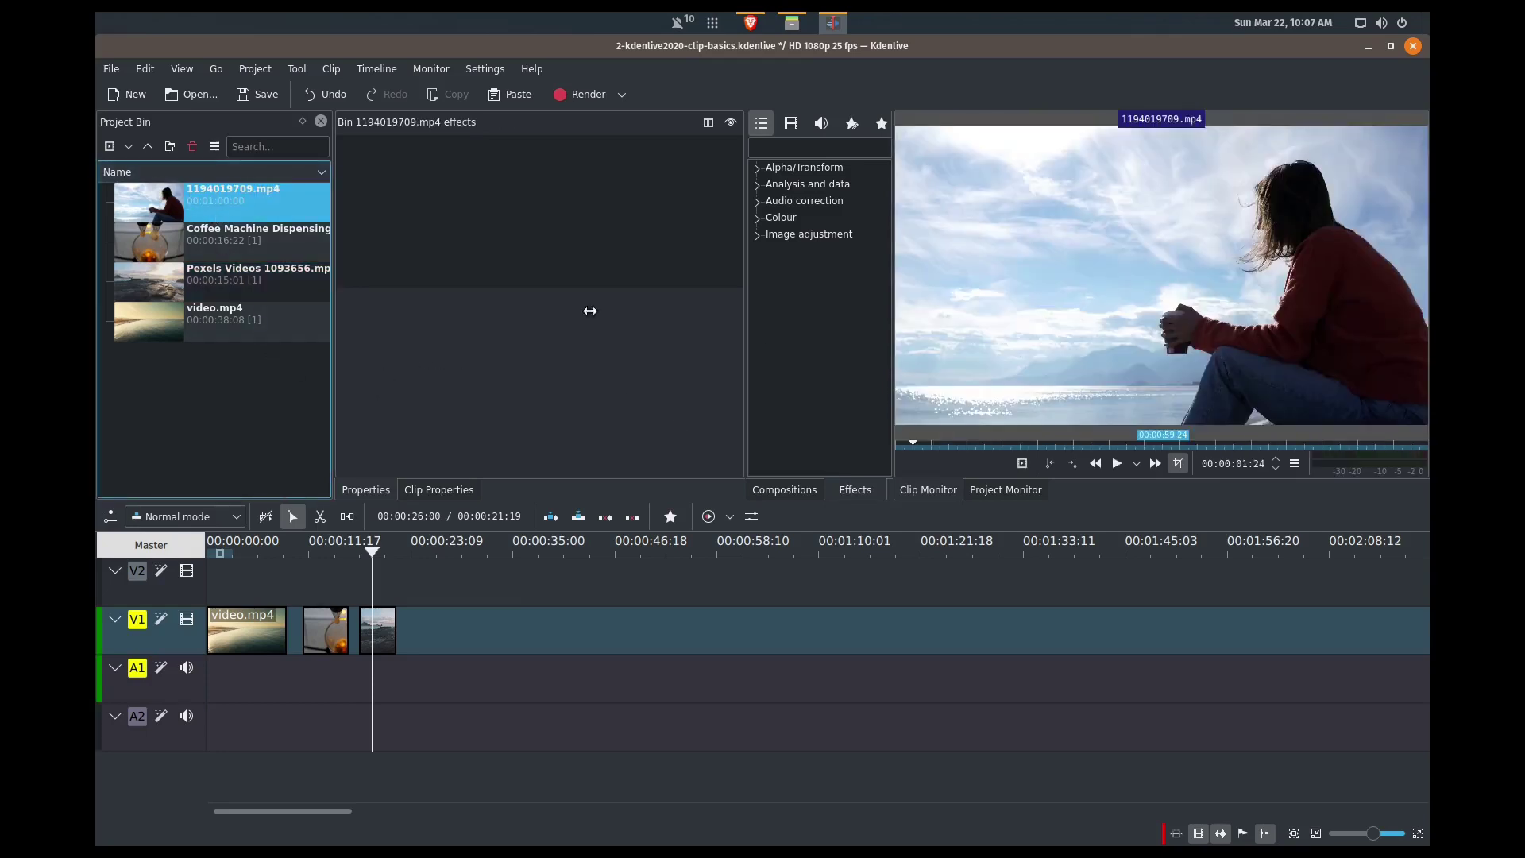
click(912, 442)
key(space)
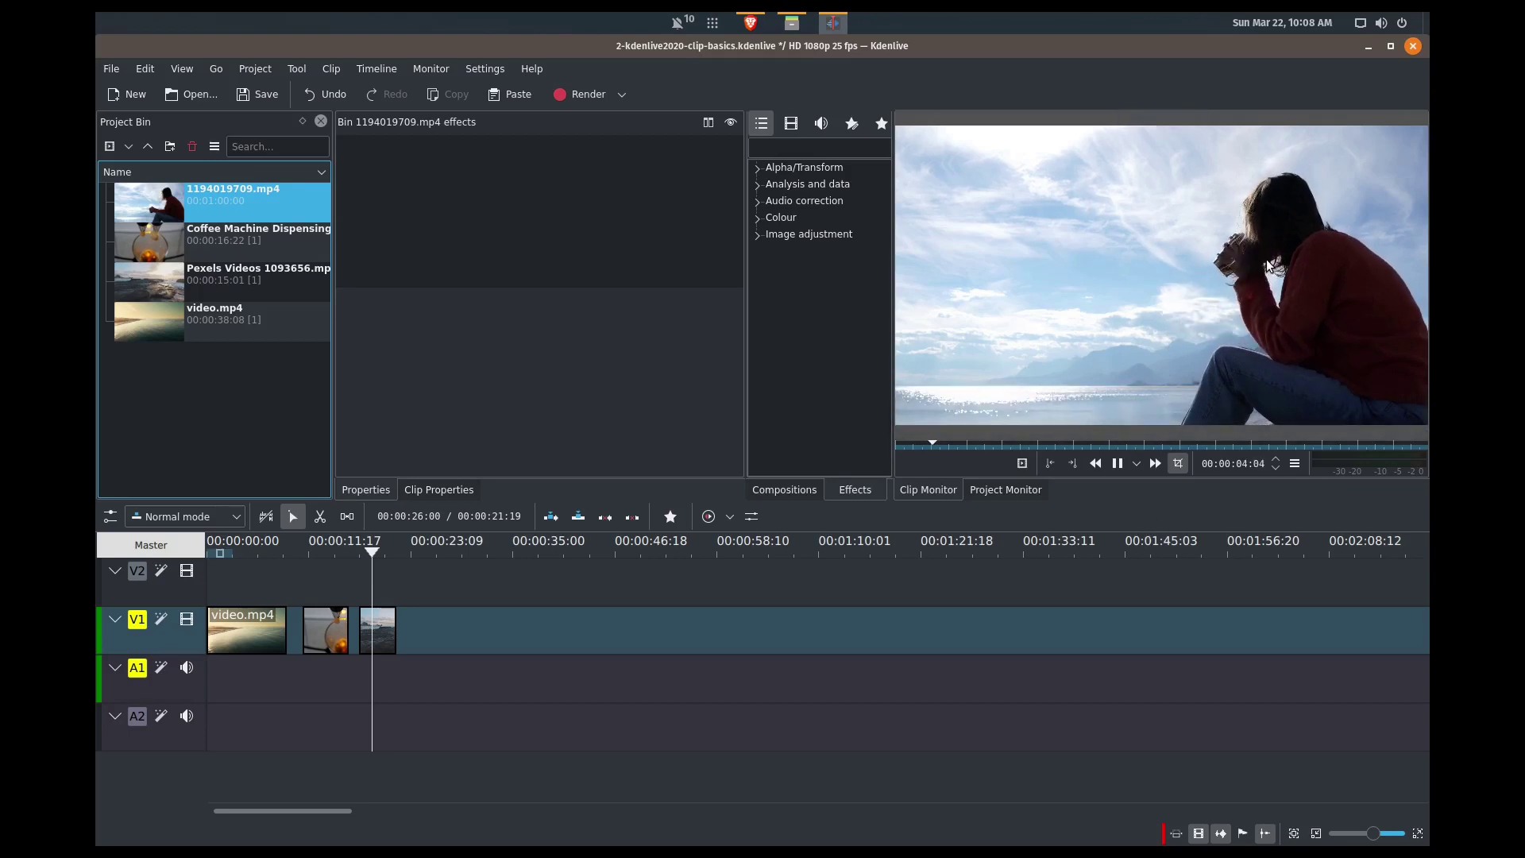
key(space)
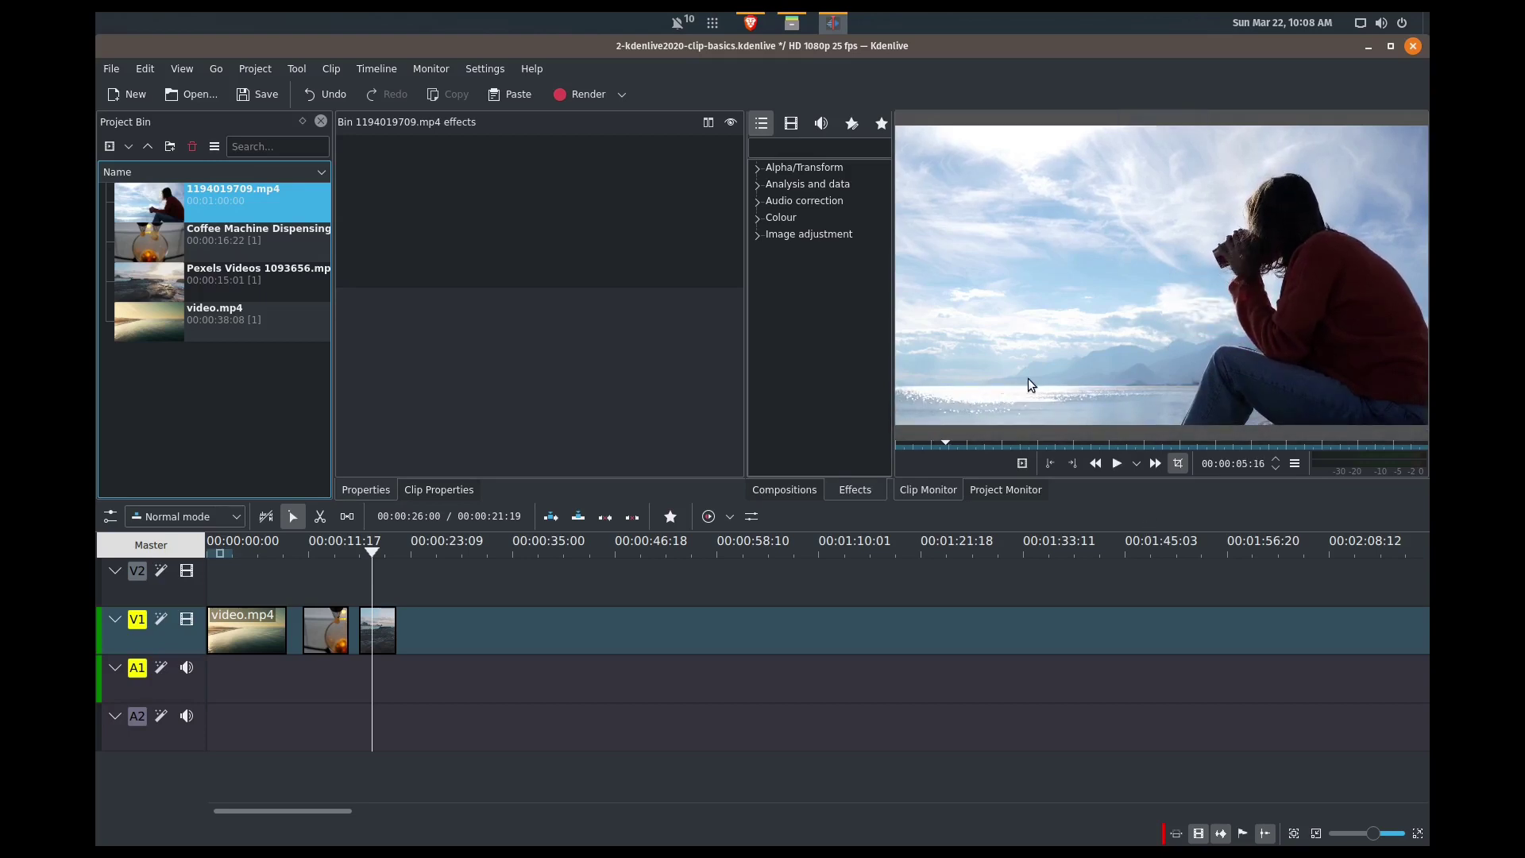
key(shift+Left)
key(shift+Left)
key(Left)
key(Left)
key(Left)
key(Left)
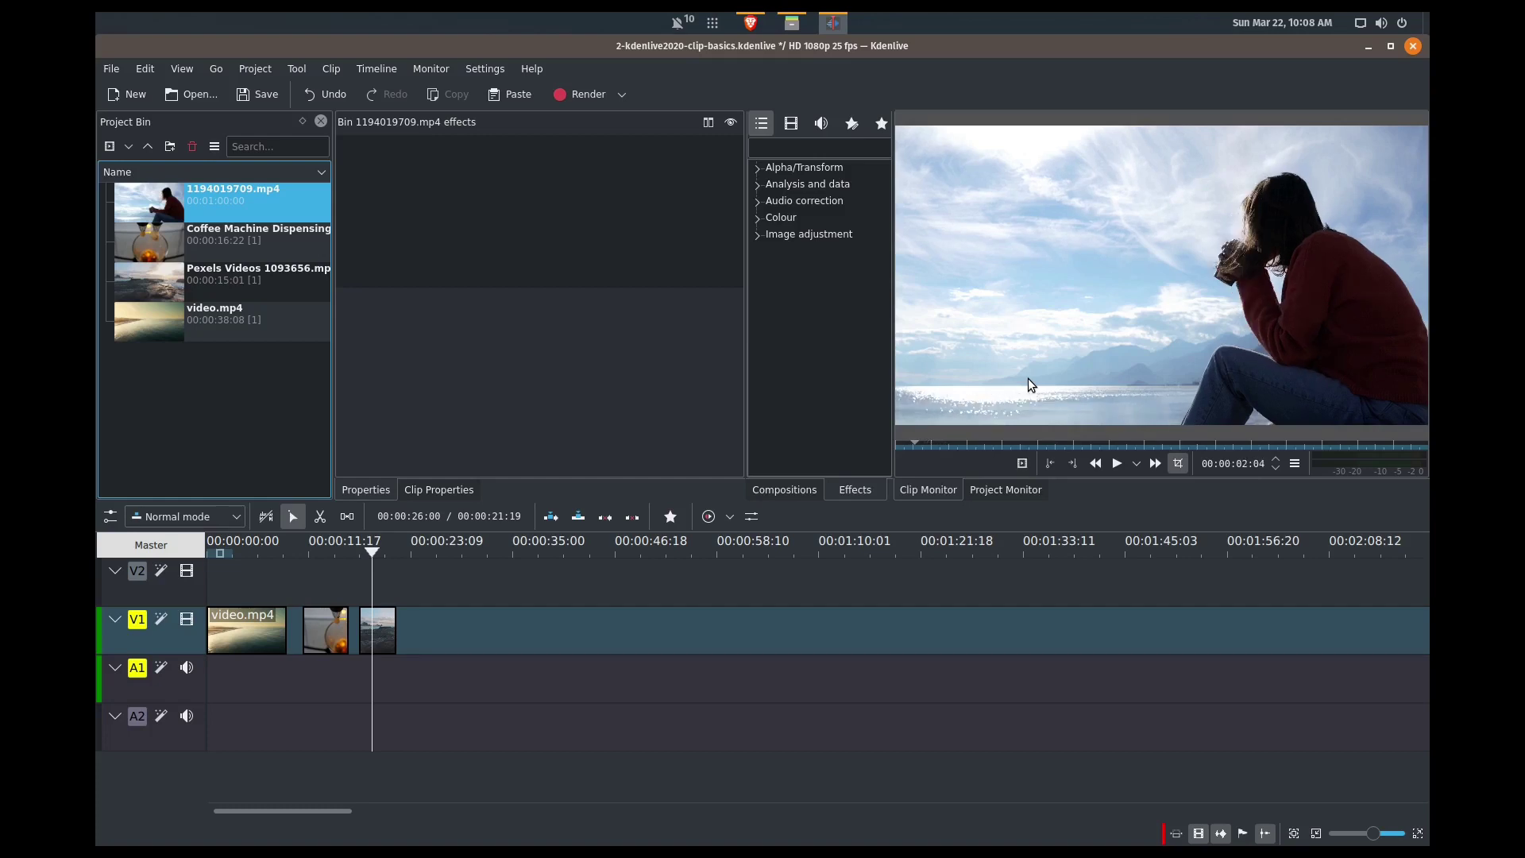
key(shift+Left)
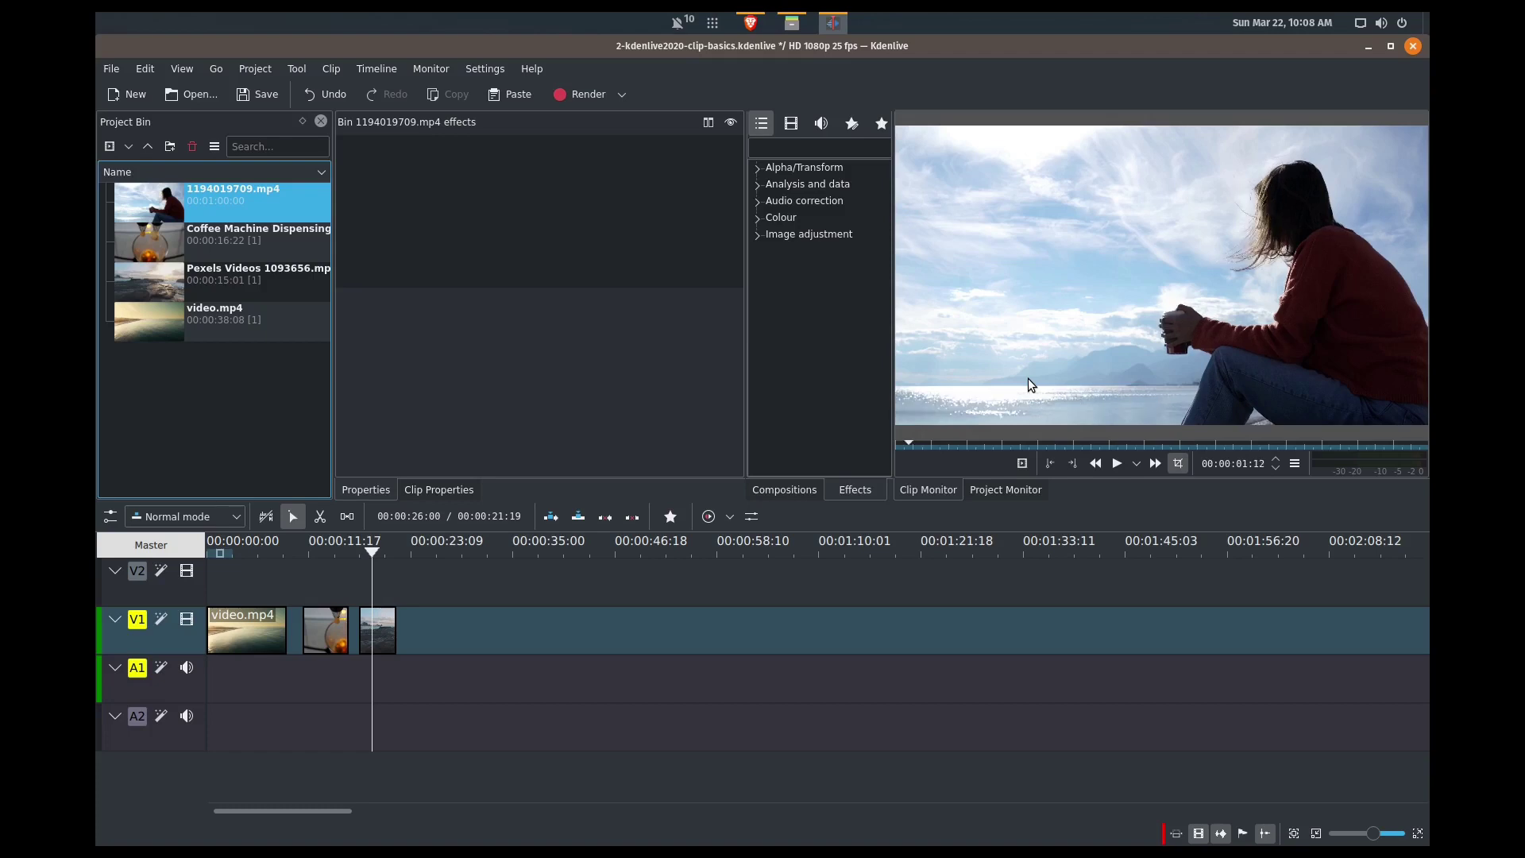
click(1049, 464)
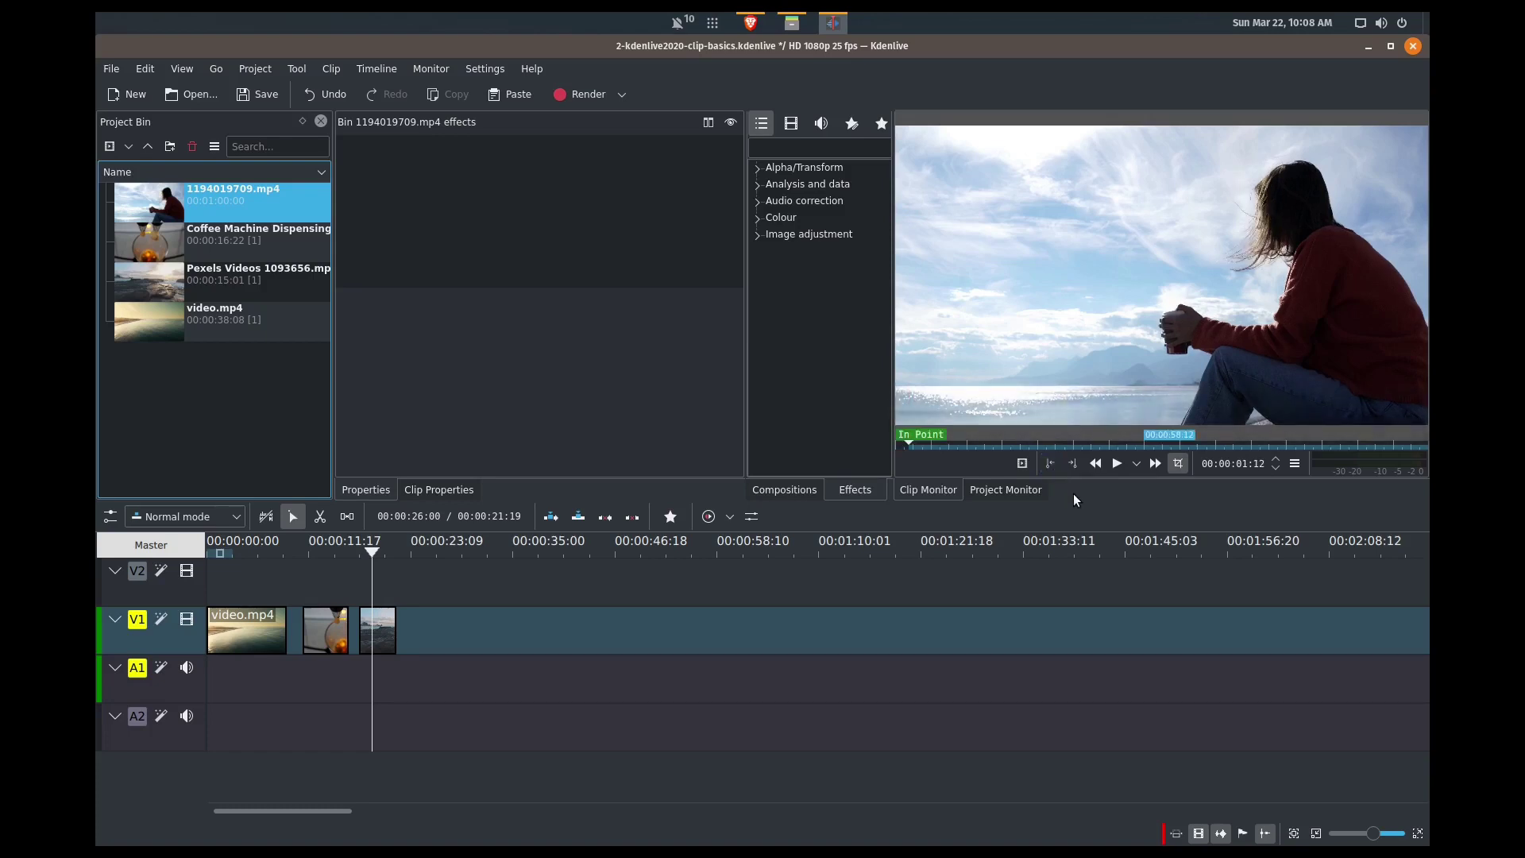
key(space)
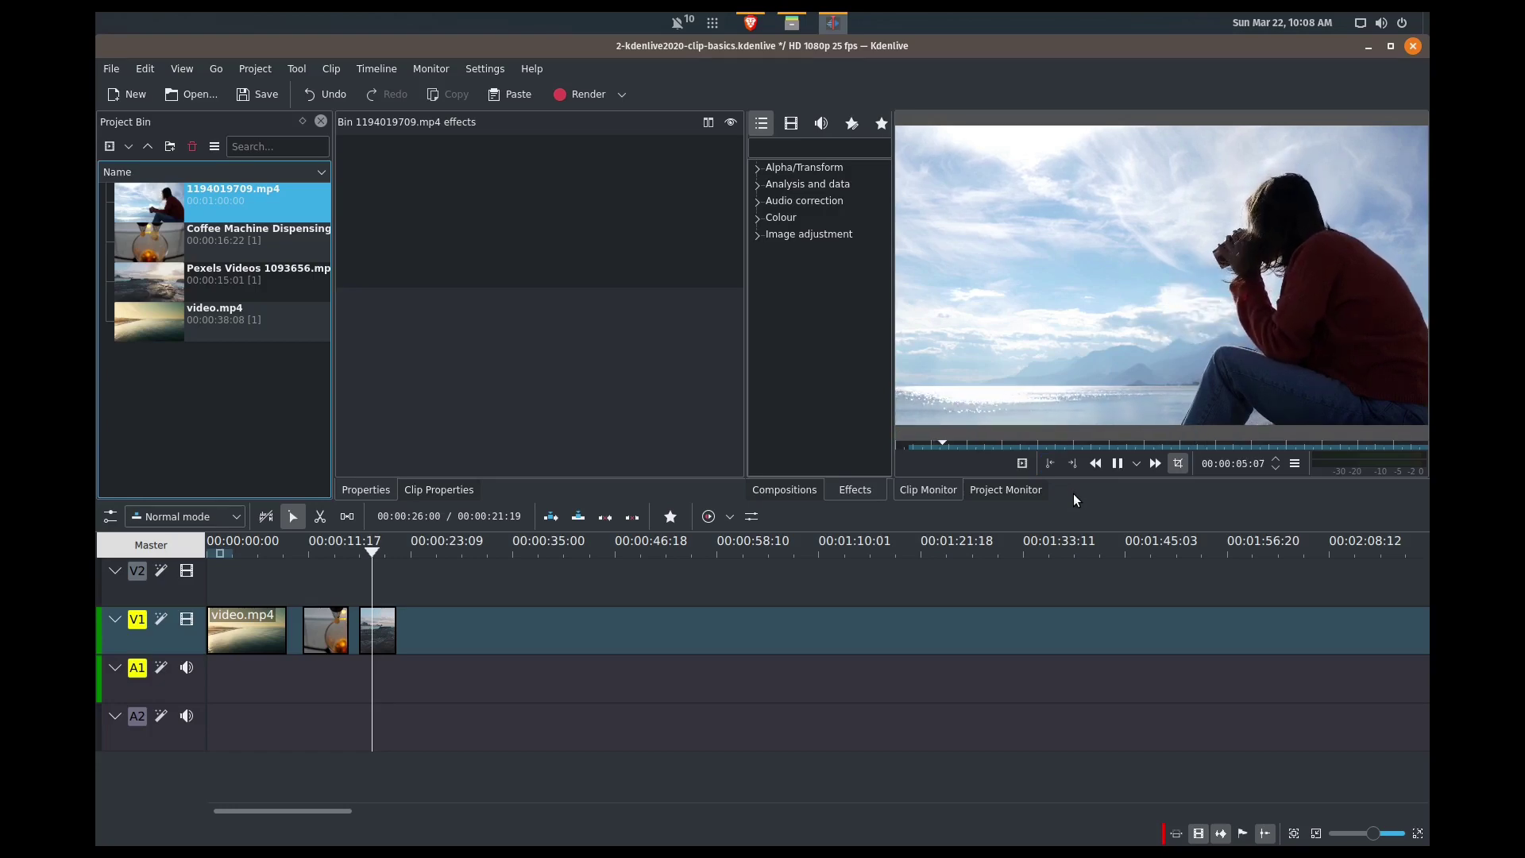
click(1072, 464)
click(1073, 464)
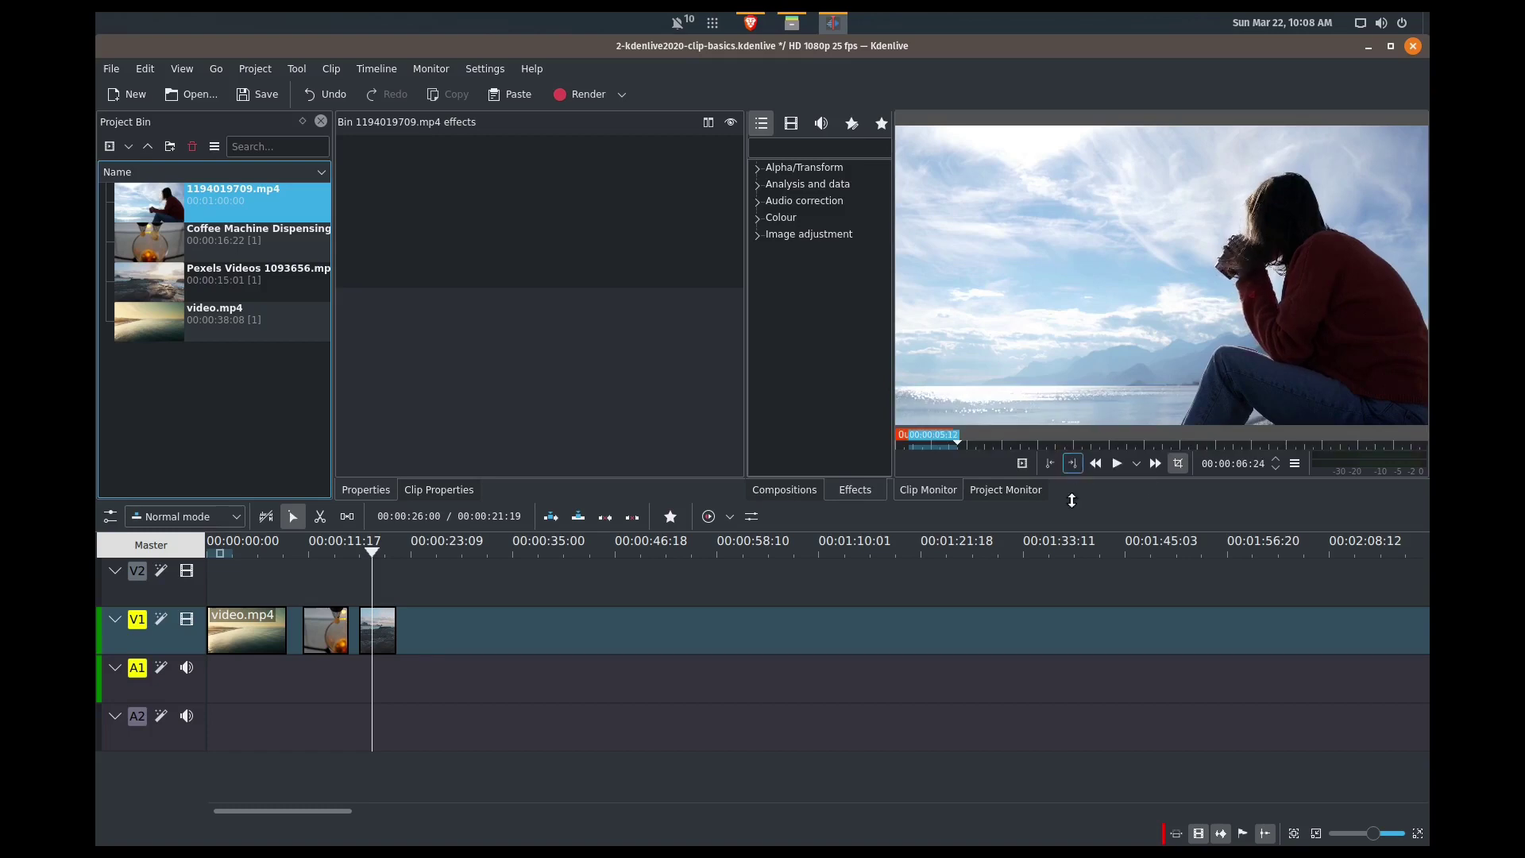
Step: Place the 00:00:01:12–00:00:06:24 section of 1194019709.mp4 on V1, with its audio on A1, after the Pexels piece
drag(1037, 314, 456, 628)
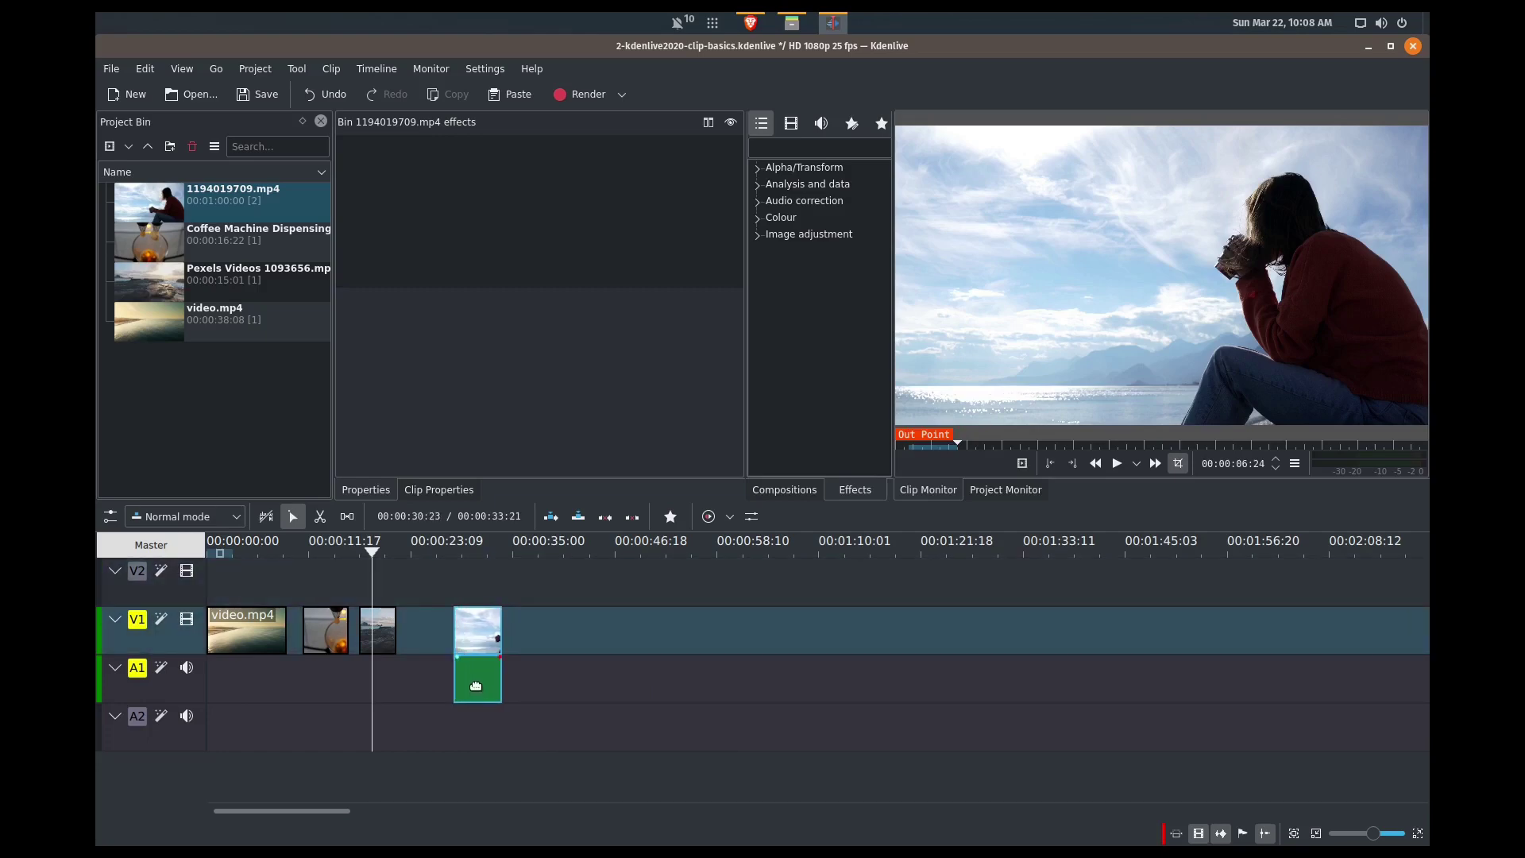
drag(476, 685, 476, 689)
drag(477, 635, 465, 596)
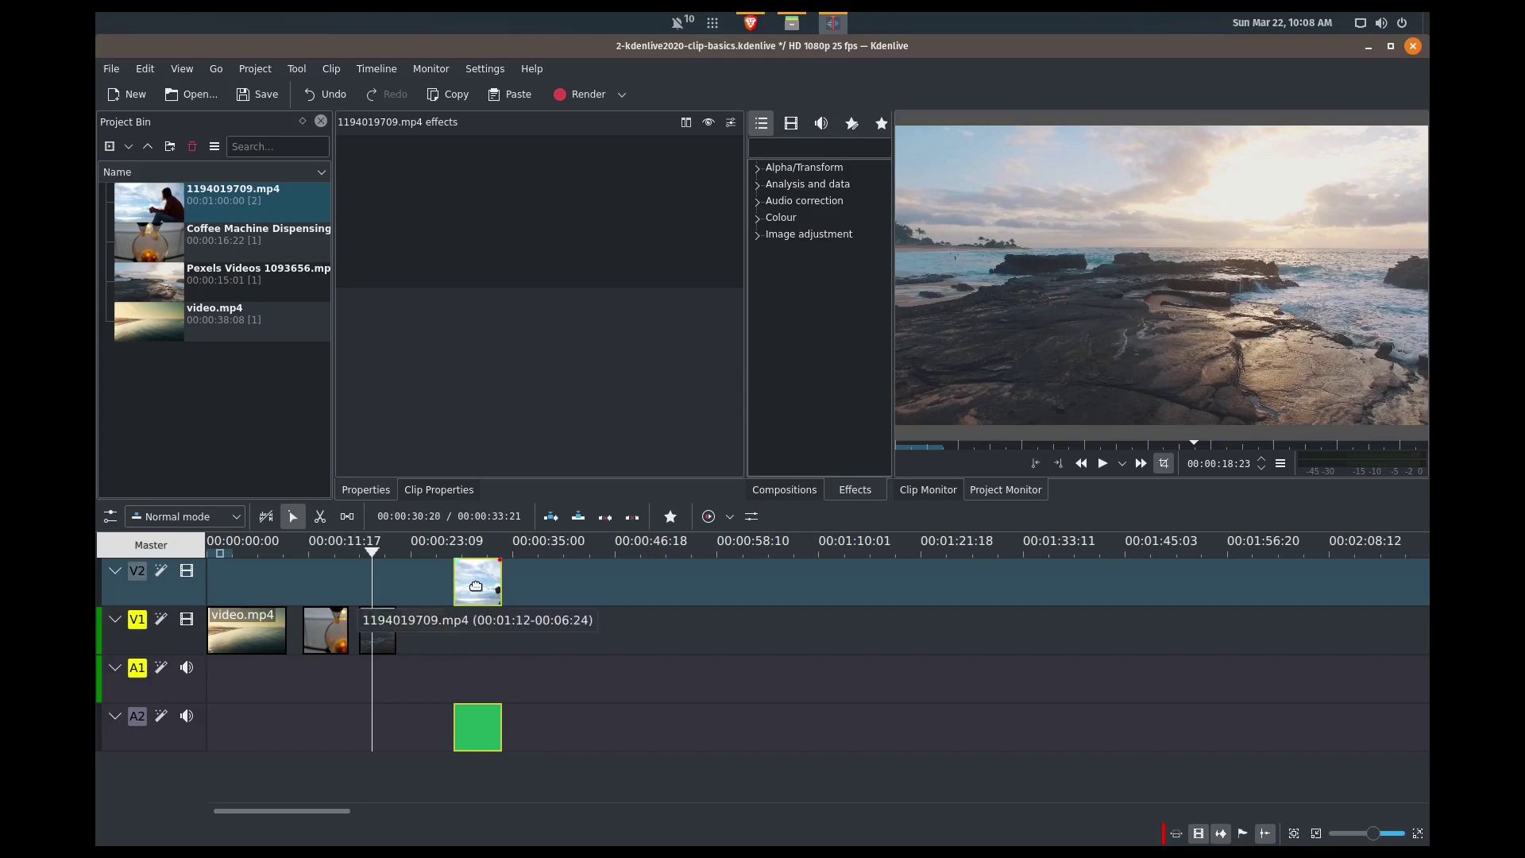
drag(476, 585, 475, 632)
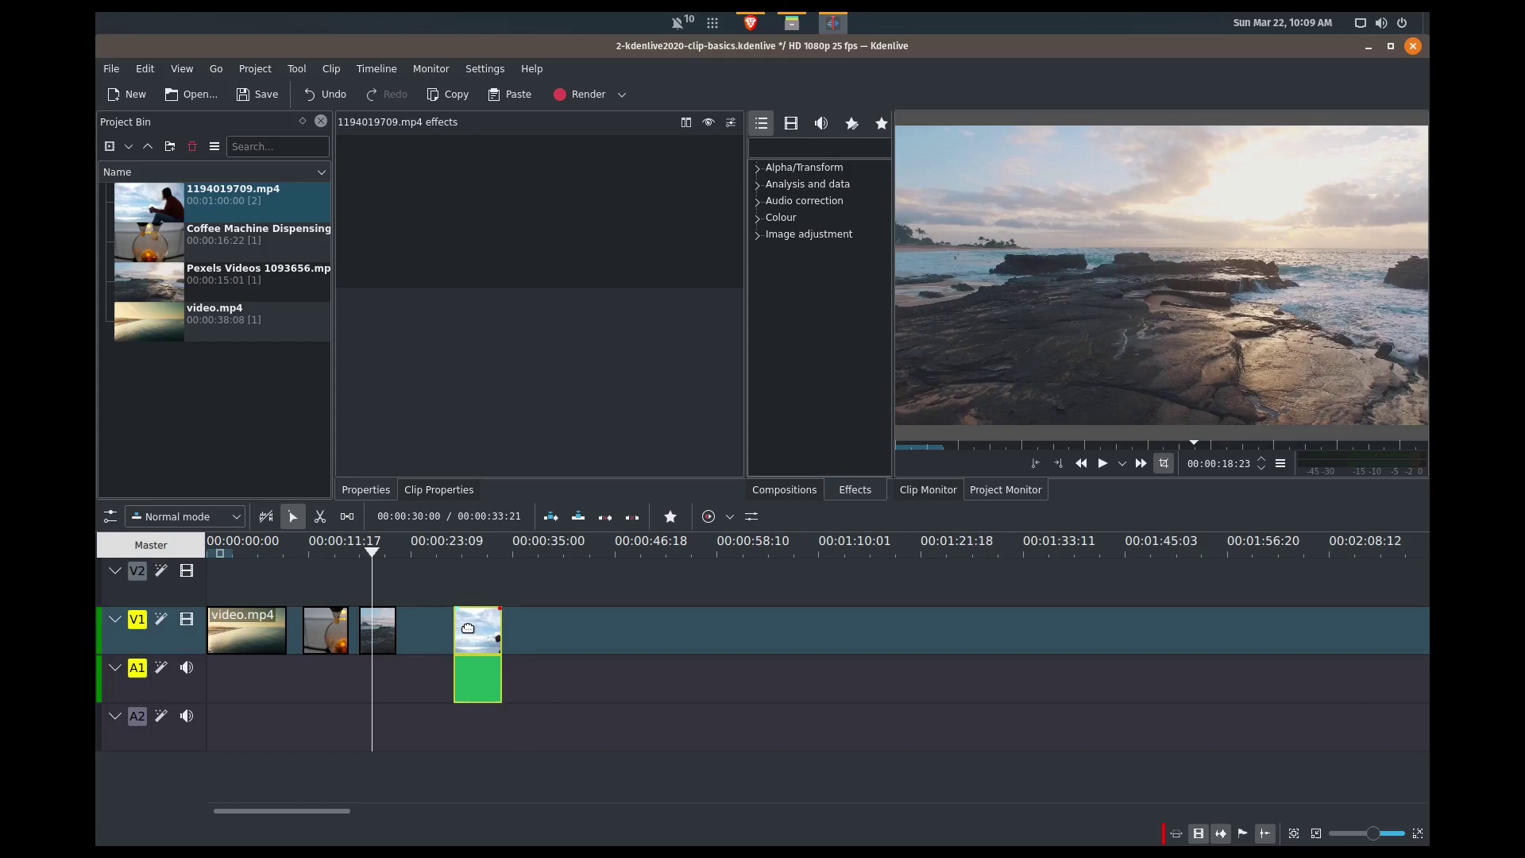
Step: Ungroup the 1194019709.mp4 clip and delete its audio part from A1
right_click(469, 630)
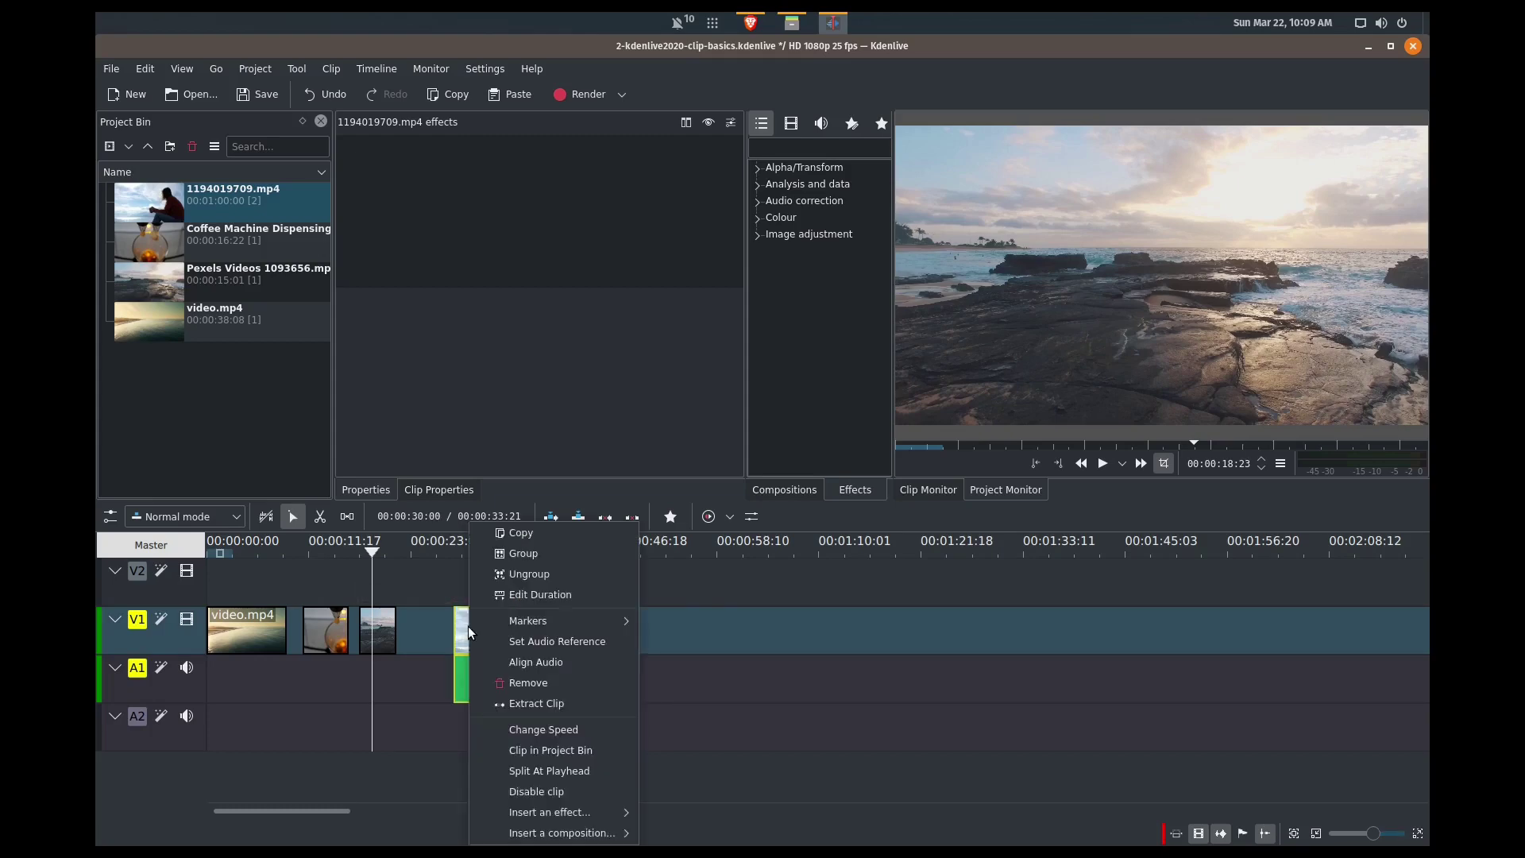
click(435, 586)
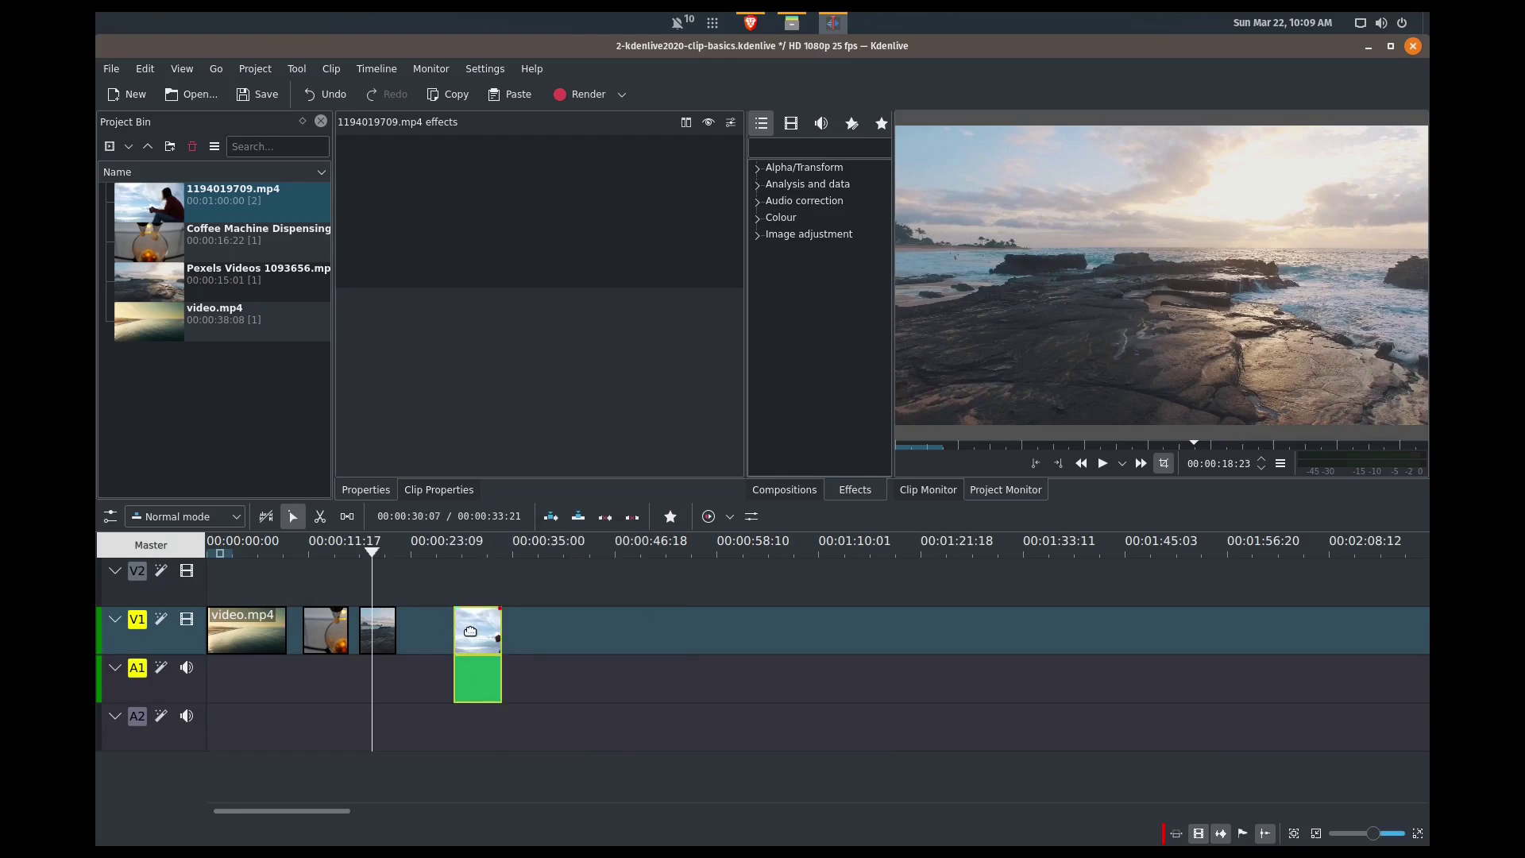
right_click(470, 631)
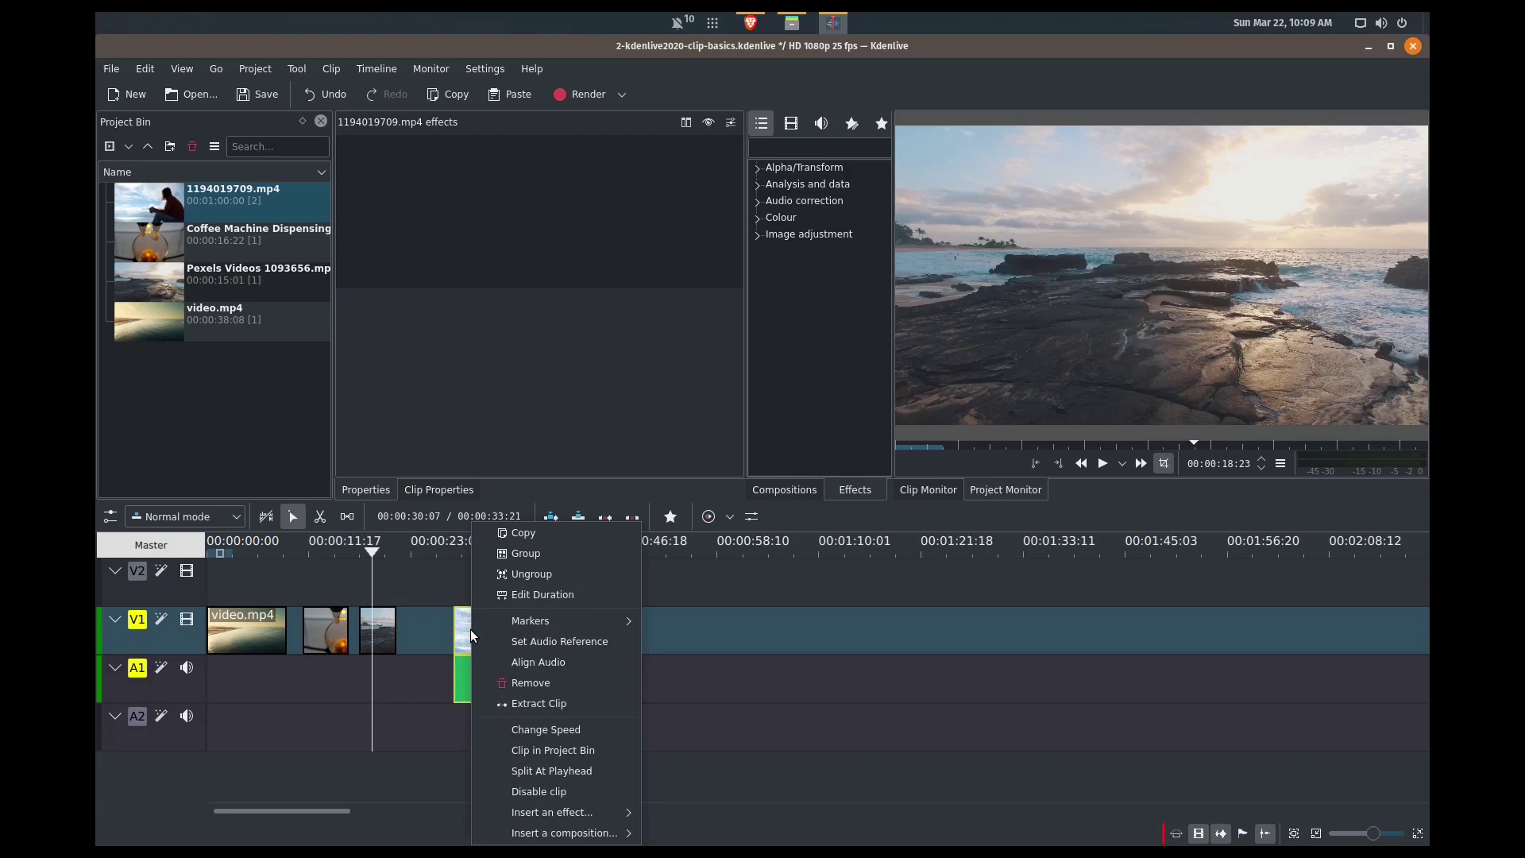
click(526, 573)
click(483, 688)
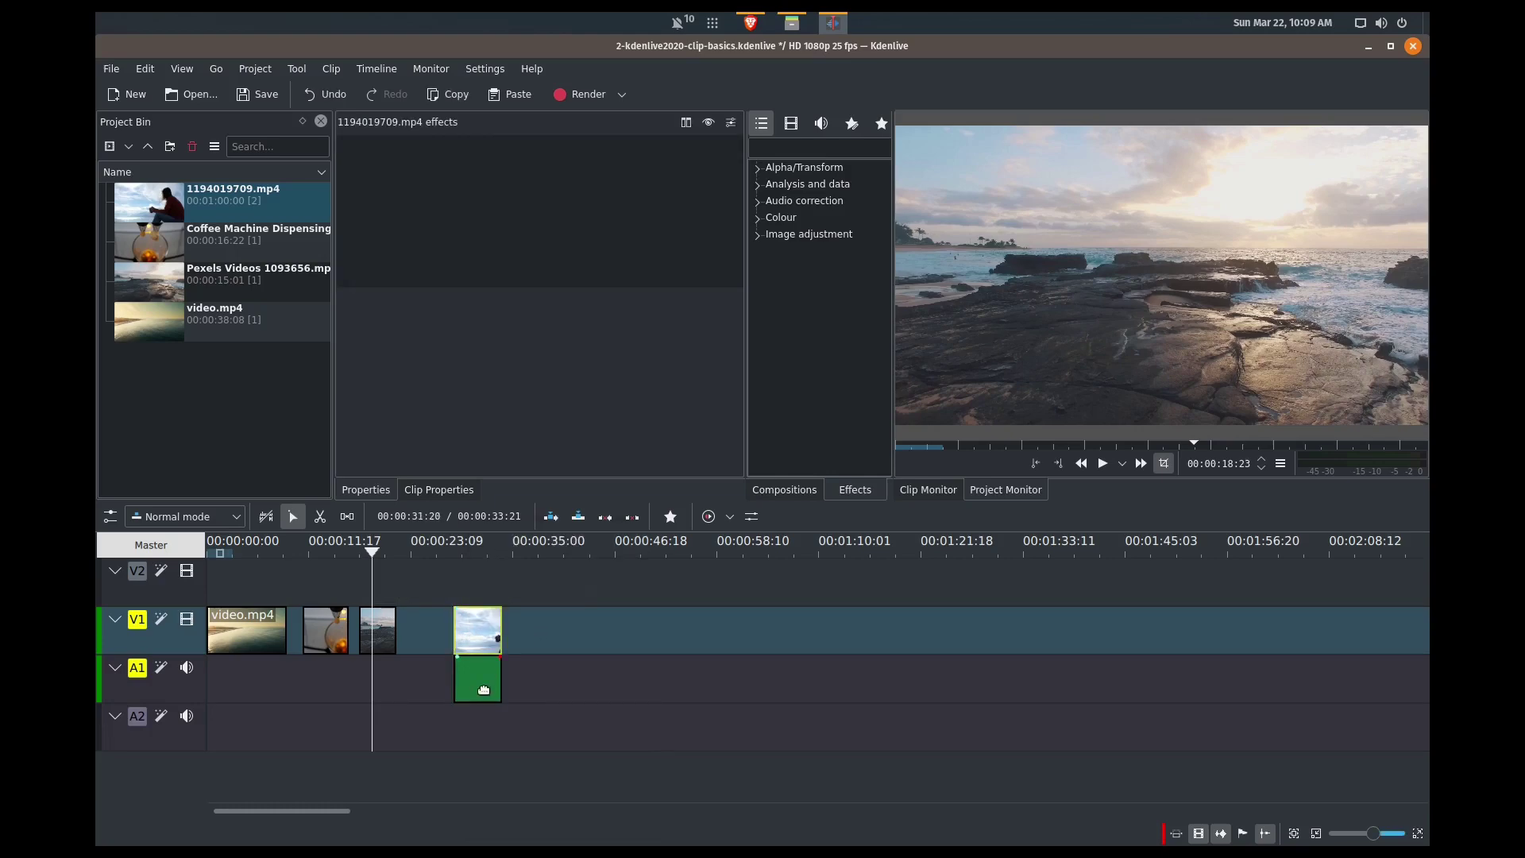
drag(484, 683, 586, 683)
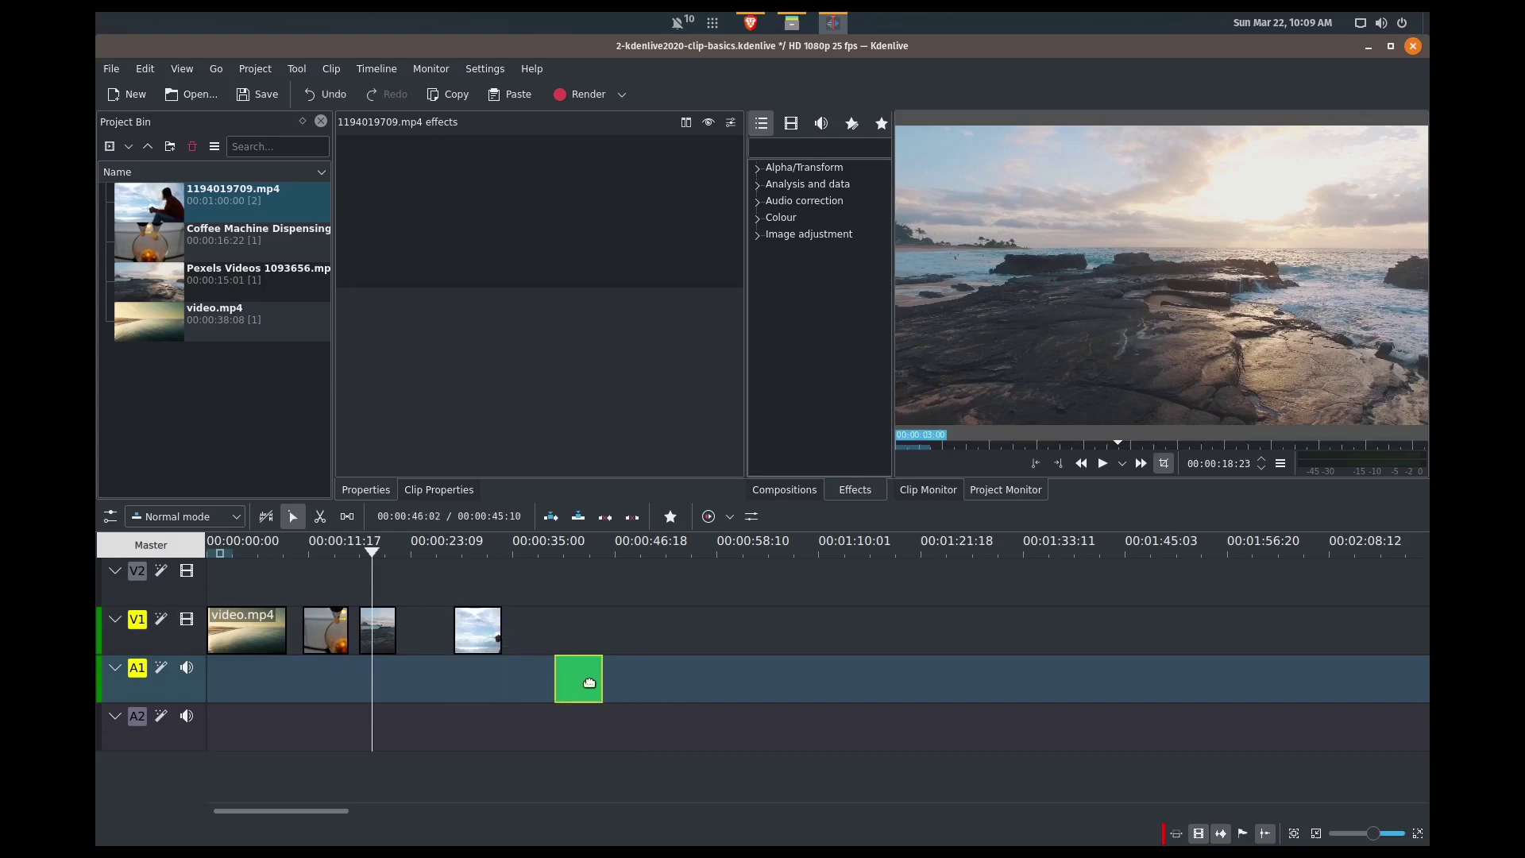
key(Delete)
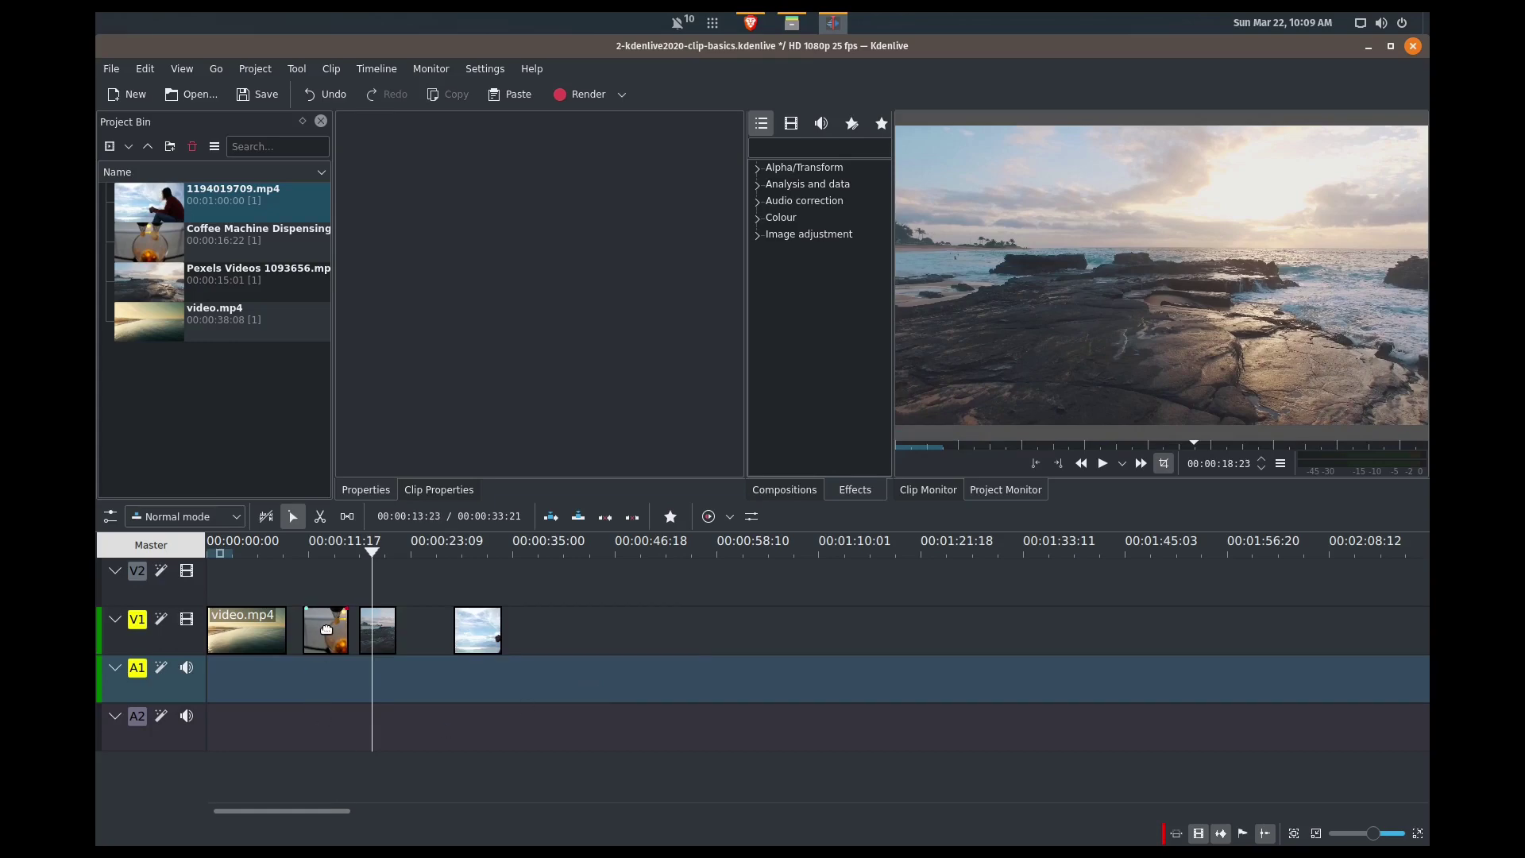
Step: Slide the coffee clip and 1194019709.mp4 left to close the V1 gaps, then play the sequence
drag(319, 637, 360, 633)
drag(463, 632, 381, 632)
click(240, 593)
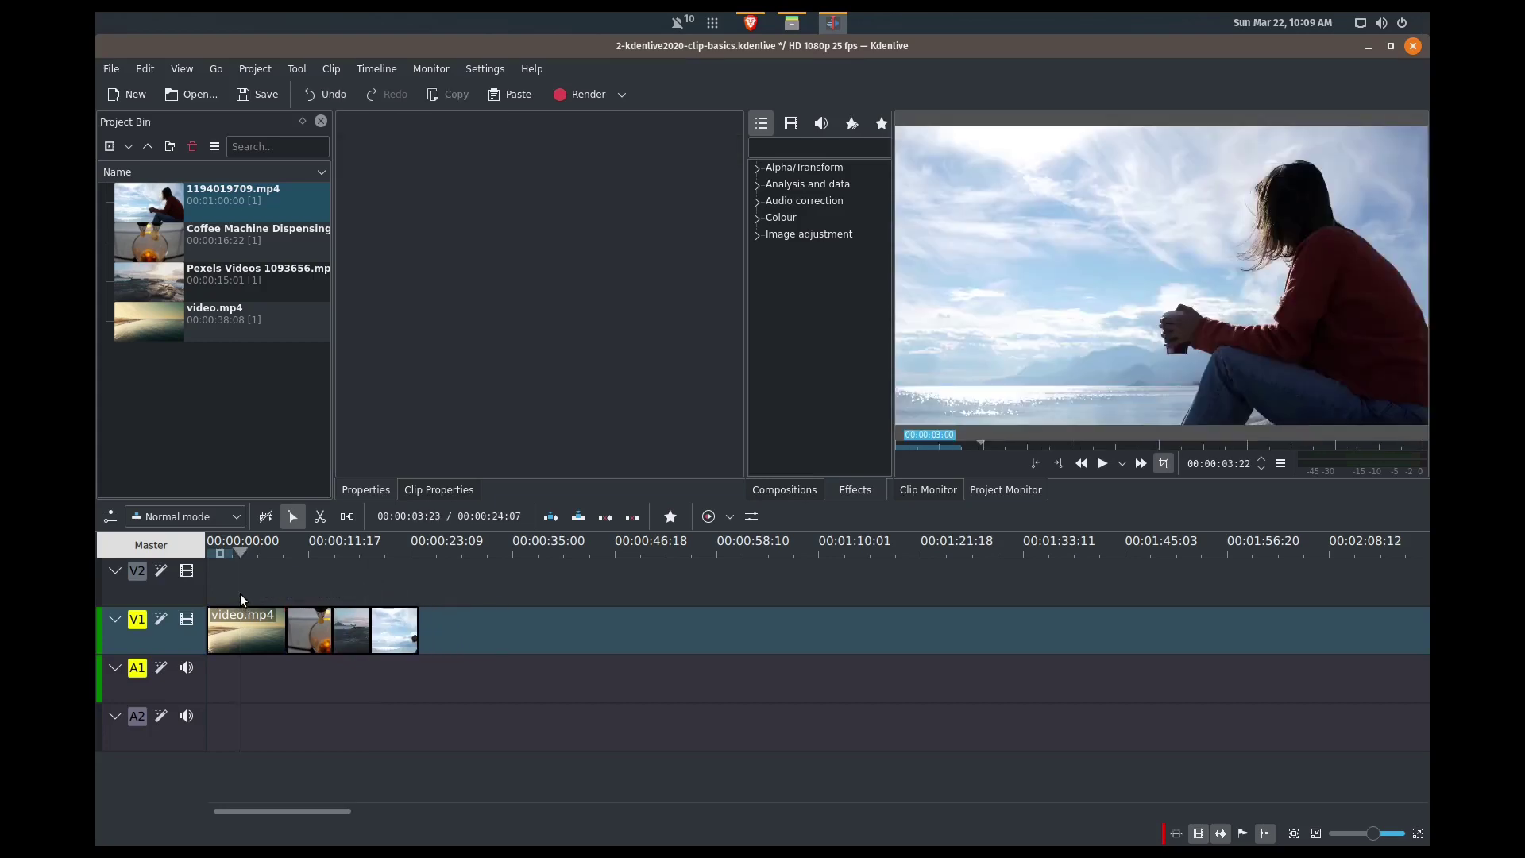
key(space)
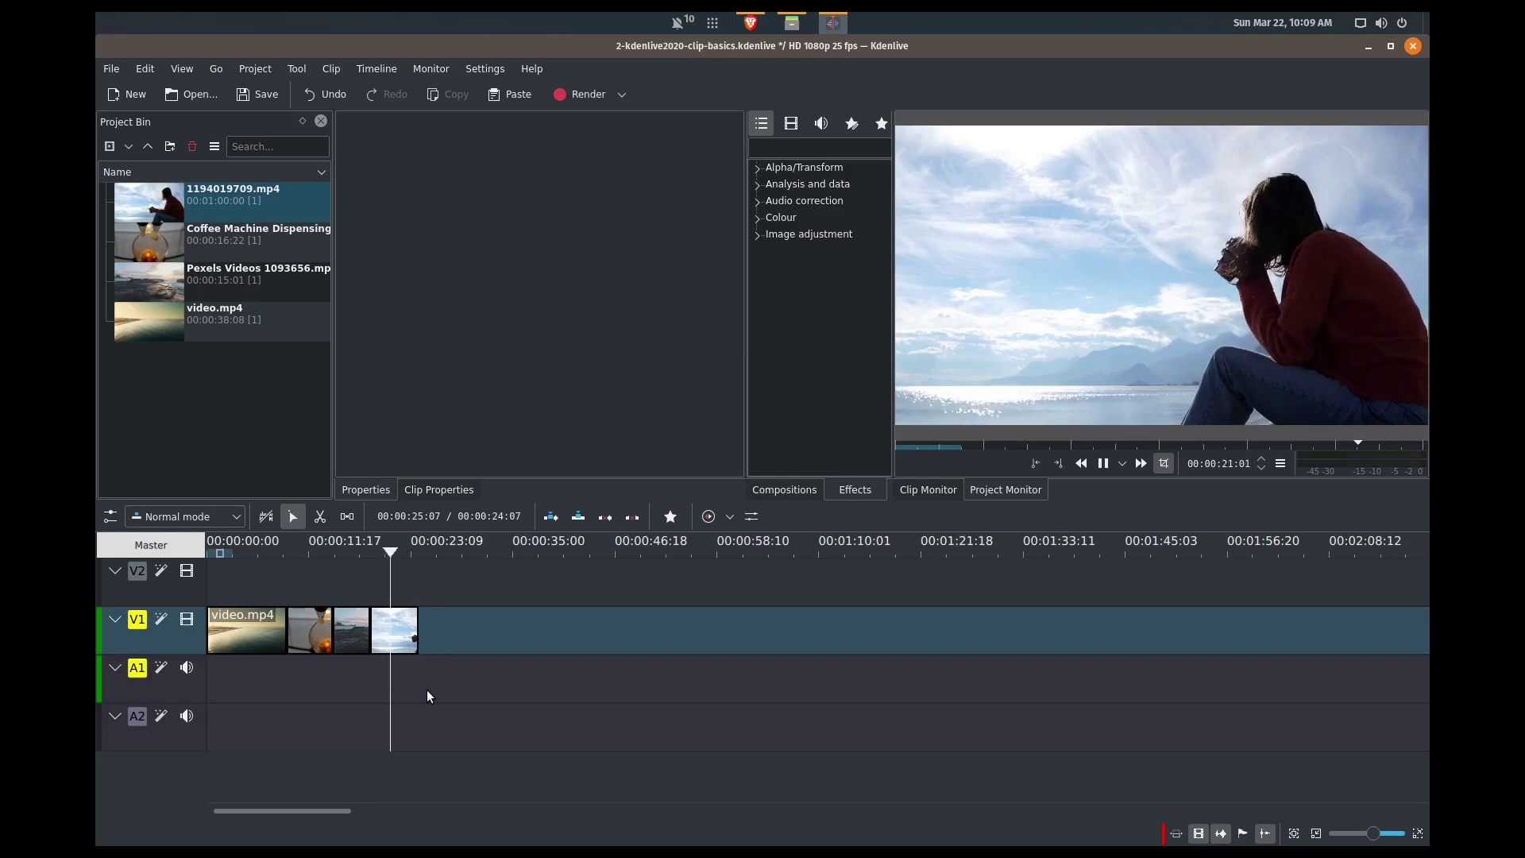
key(space)
click(277, 579)
key(space)
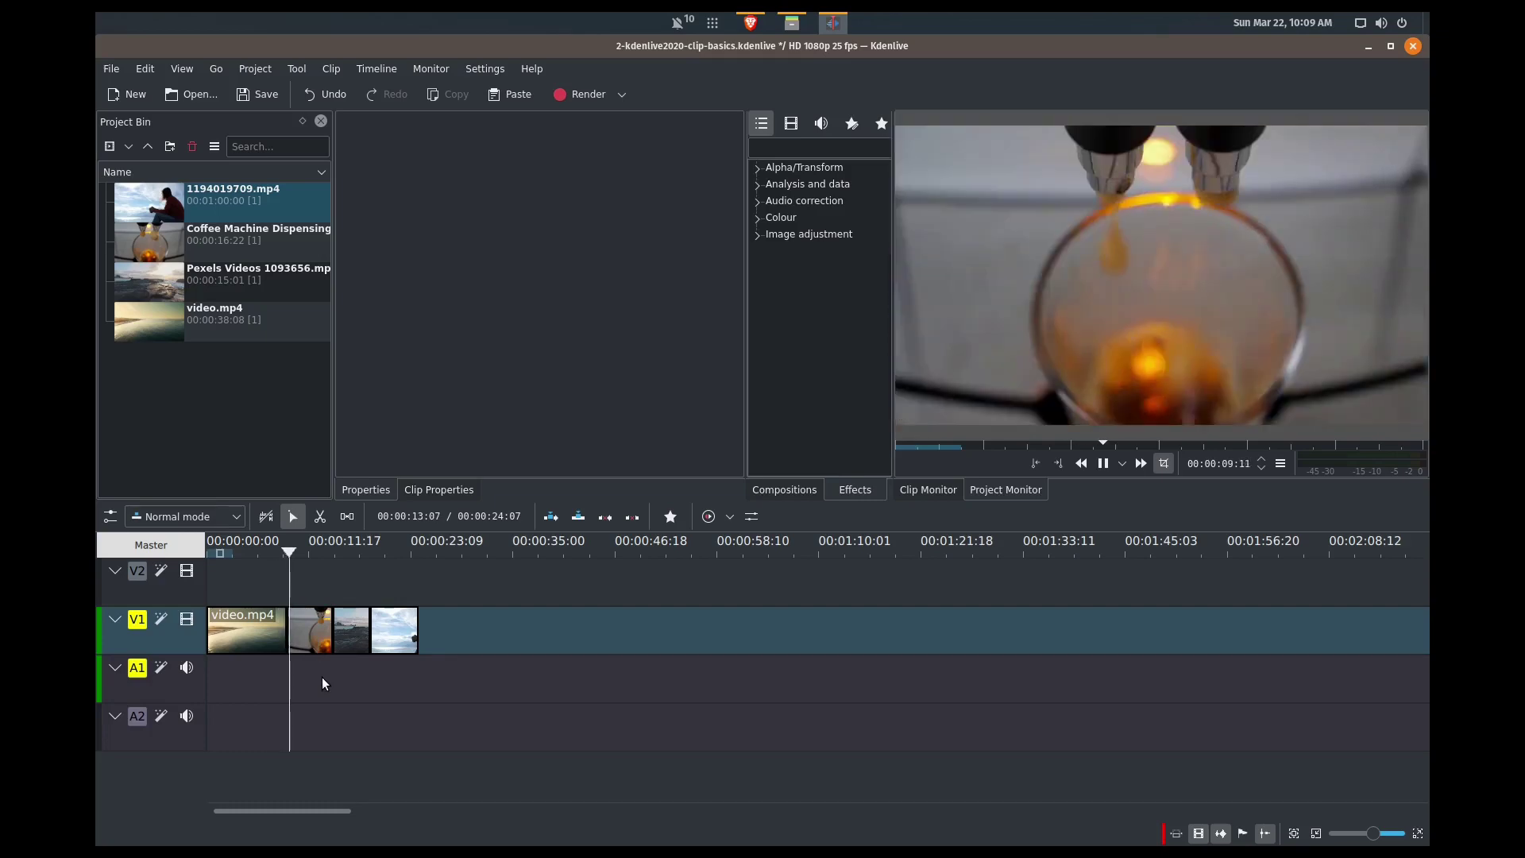
key(space)
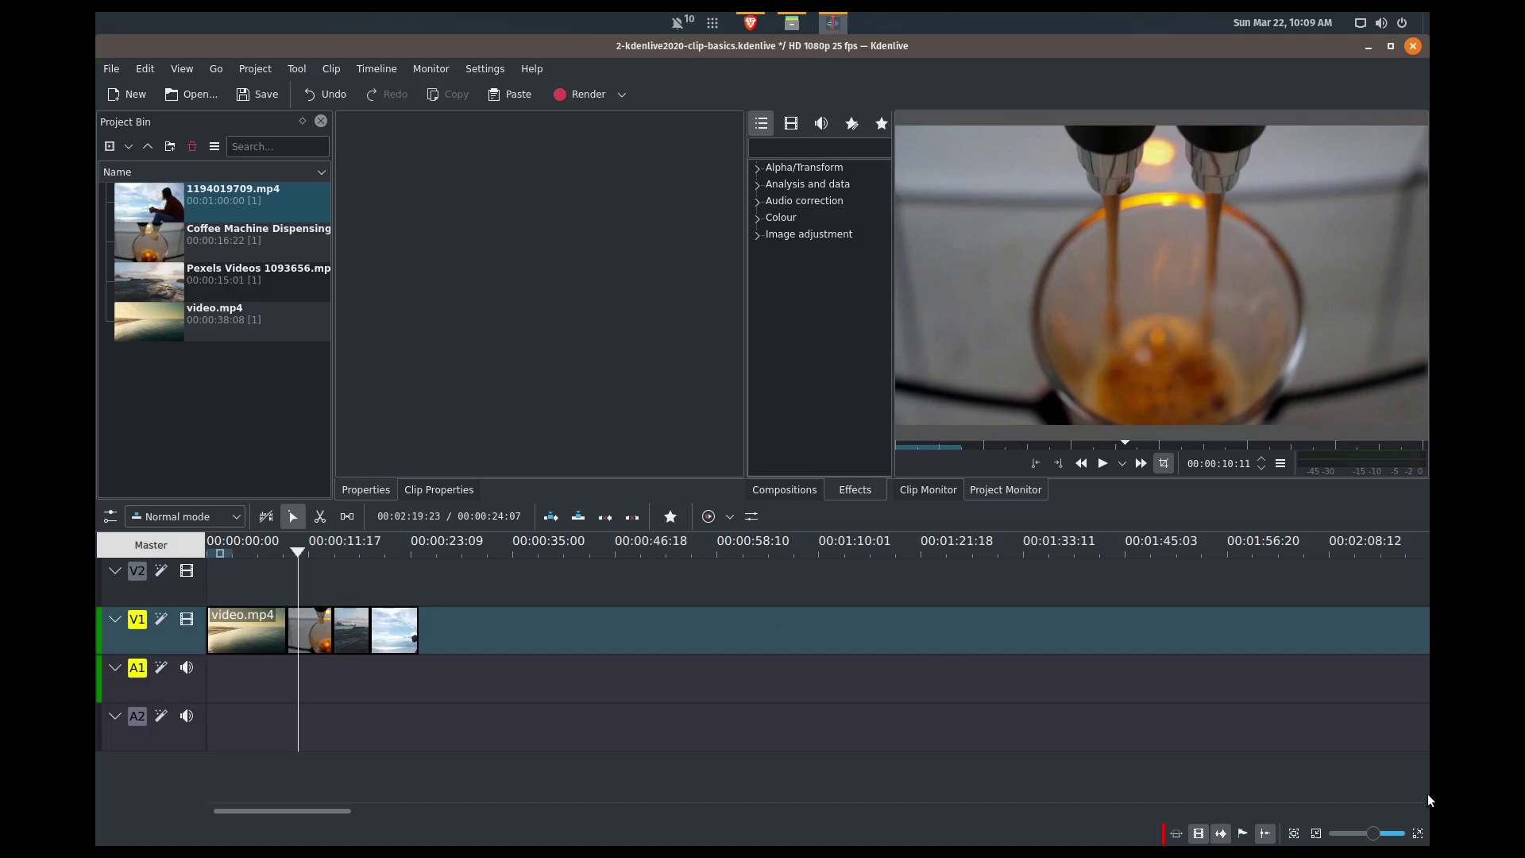
Step: Zoom in and move the Coffee Machine clip onto V2 overlapping video.mp4's end, then preview the overlap
click(1419, 834)
click(1419, 834)
click(1418, 834)
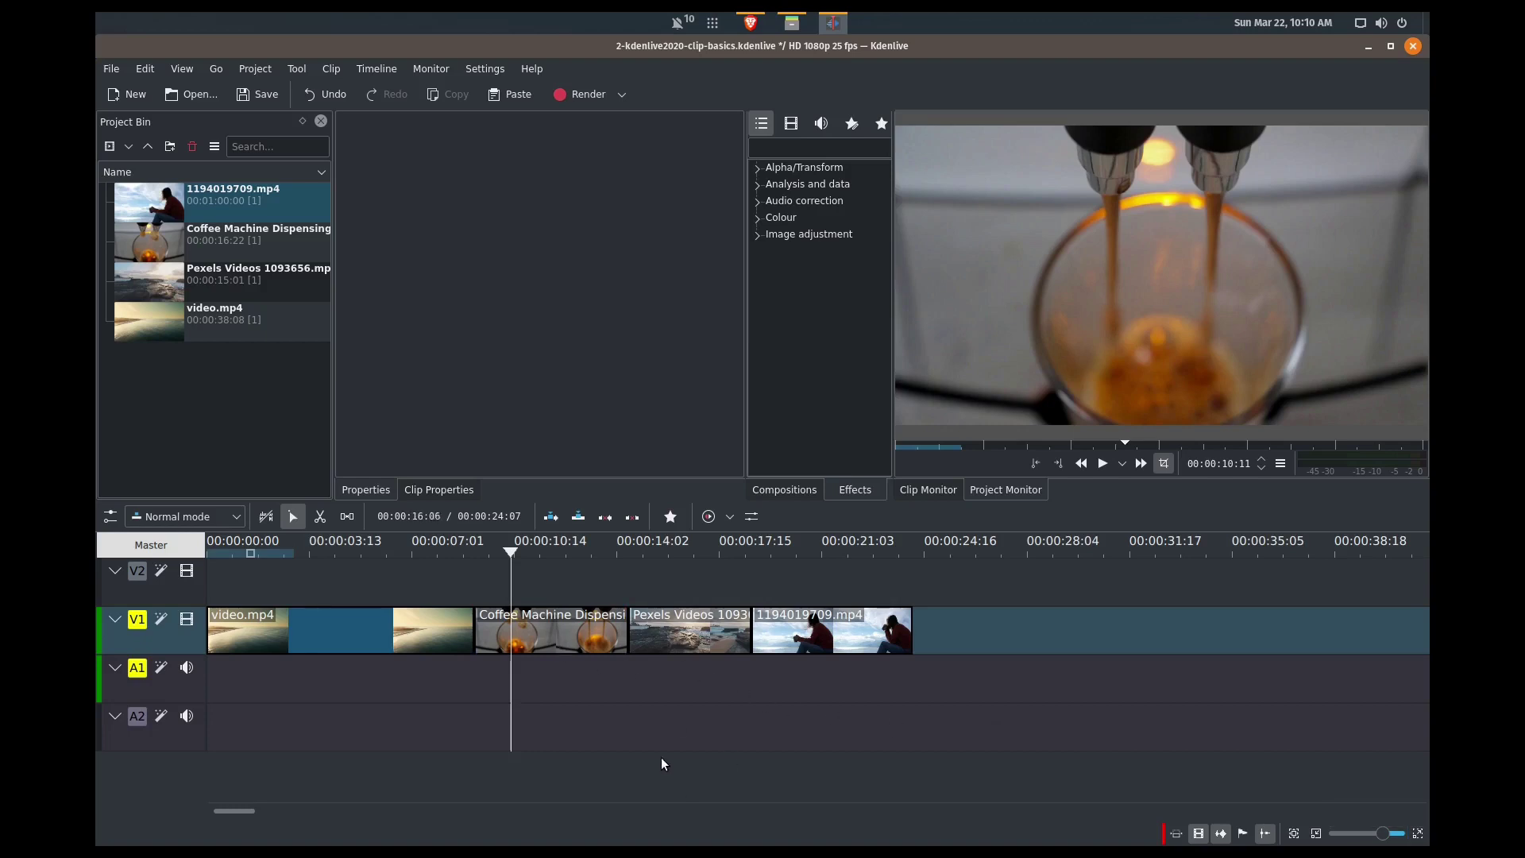
click(552, 629)
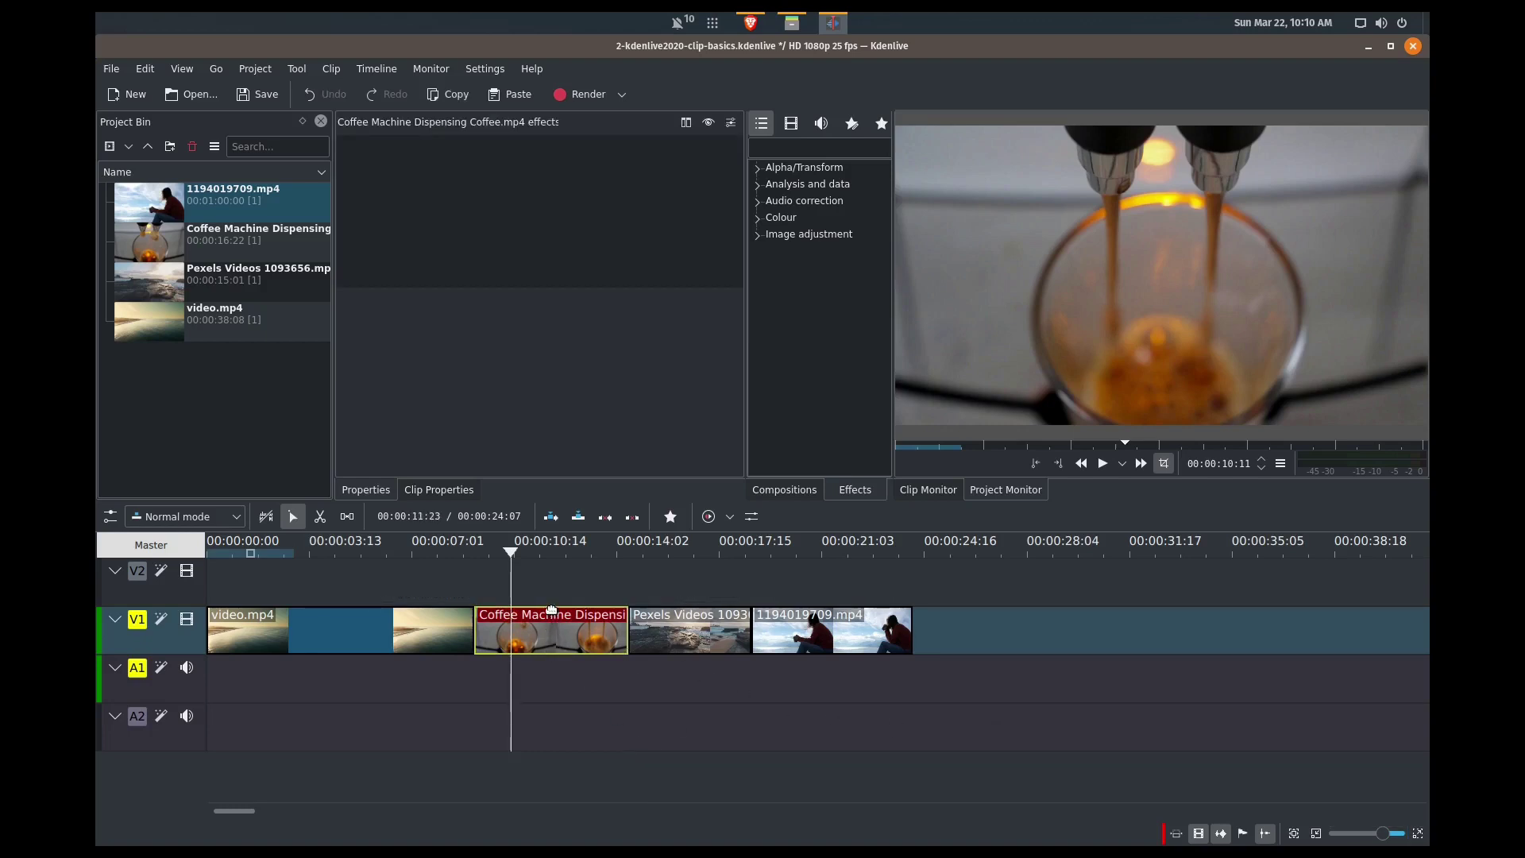
drag(552, 610, 527, 595)
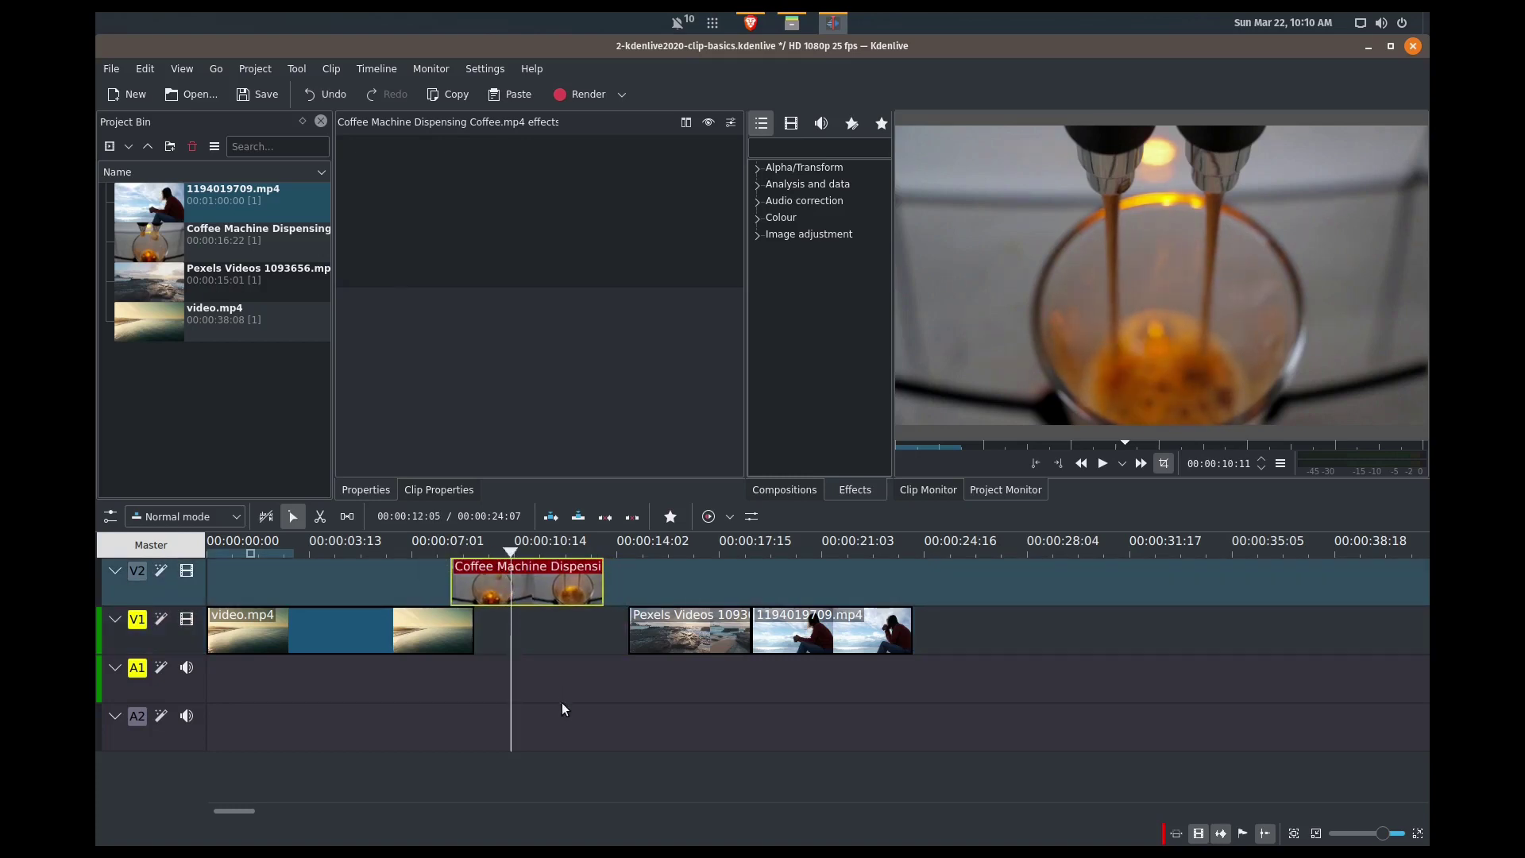
click(429, 590)
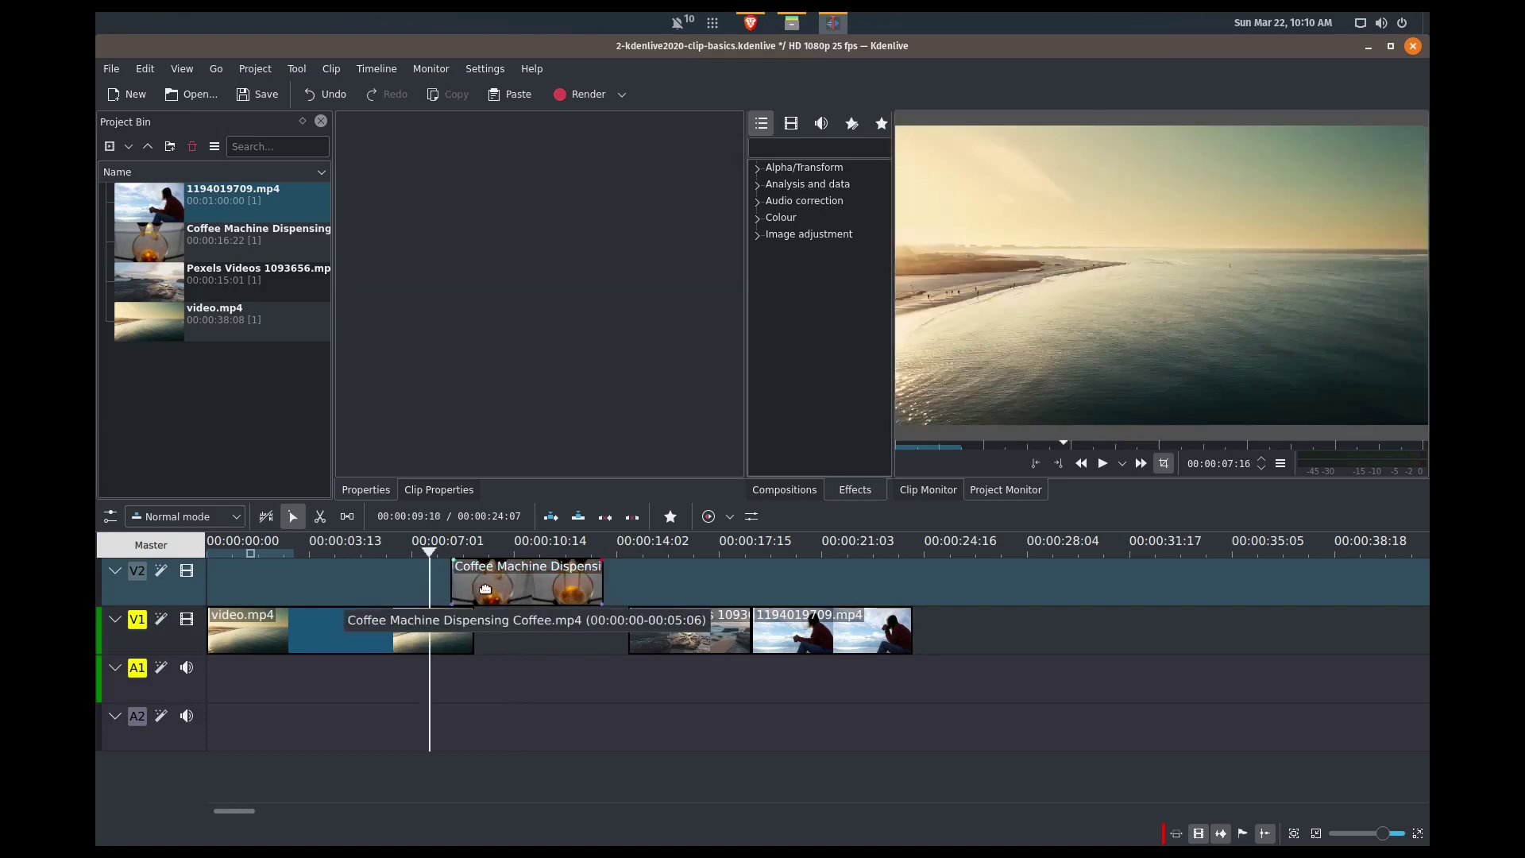
key(space)
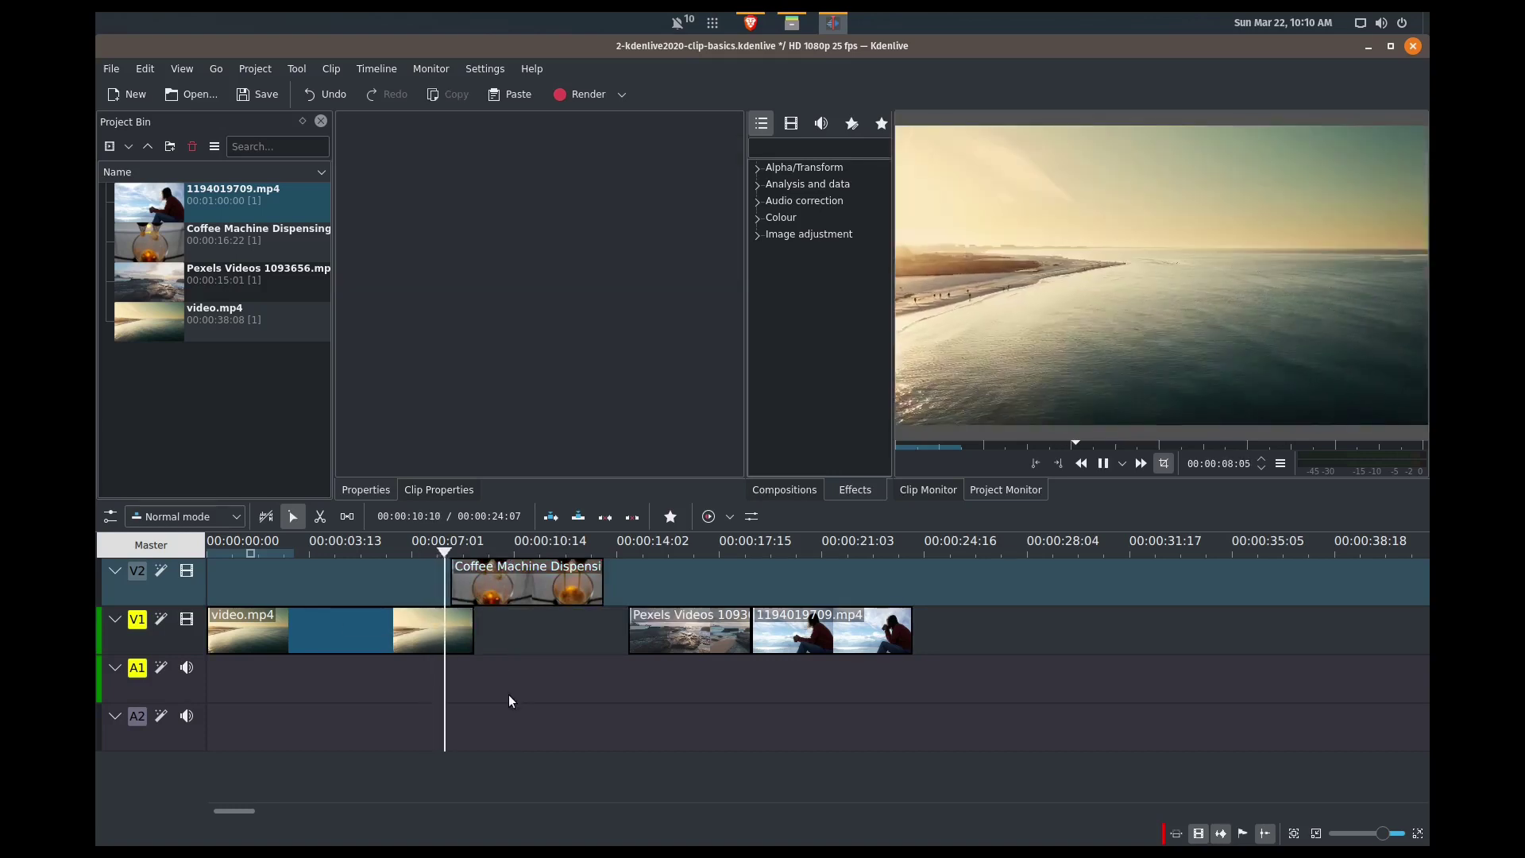
key(space)
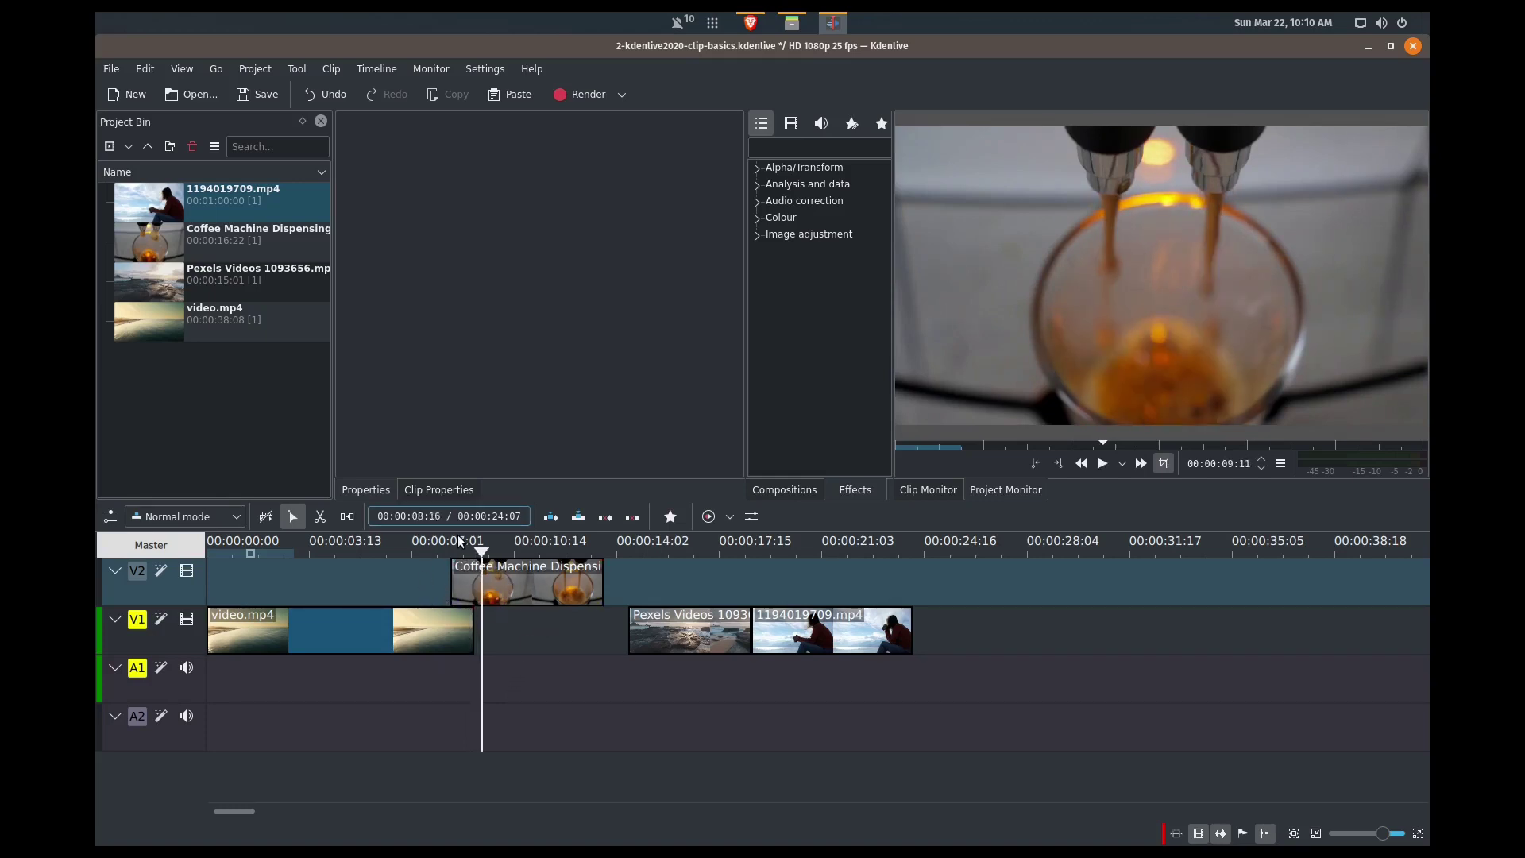
mouse_move(146, 586)
Step: Add a Wipe composition at the Coffee Machine clip's start and preview it
click(432, 594)
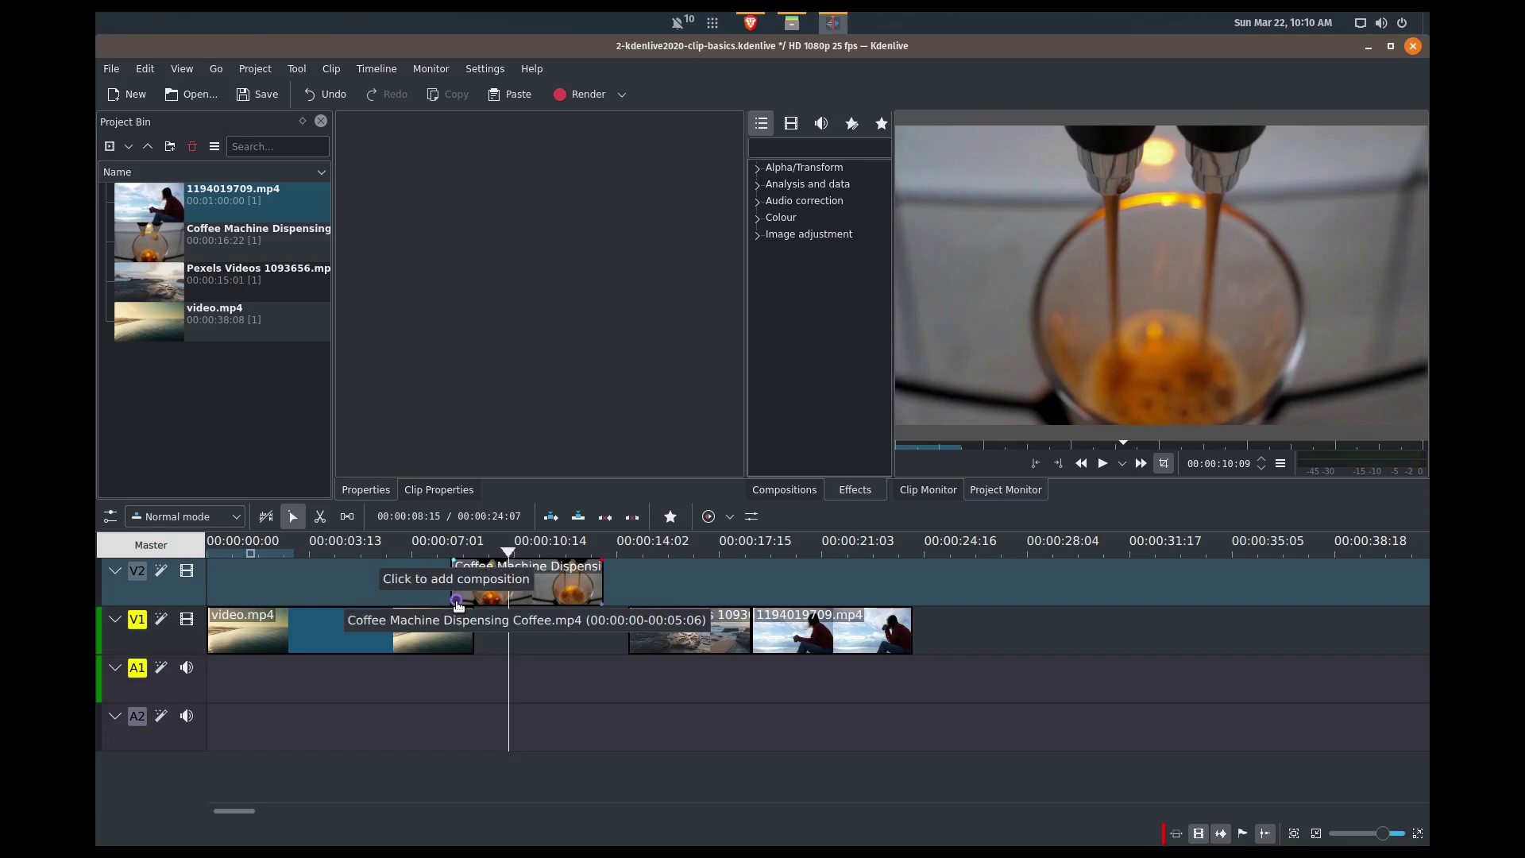
click(458, 602)
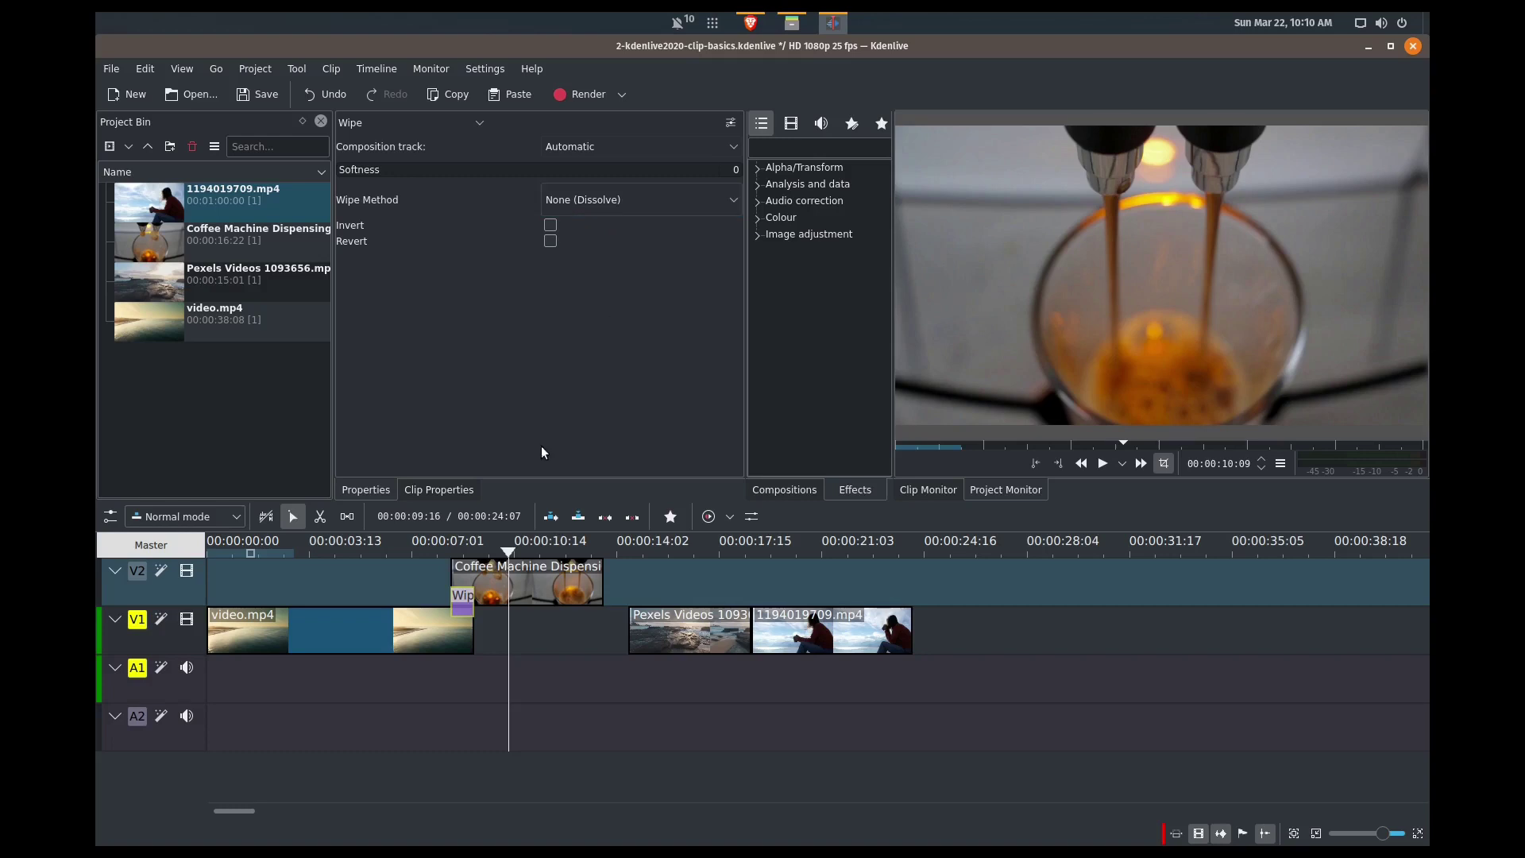
click(427, 587)
key(space)
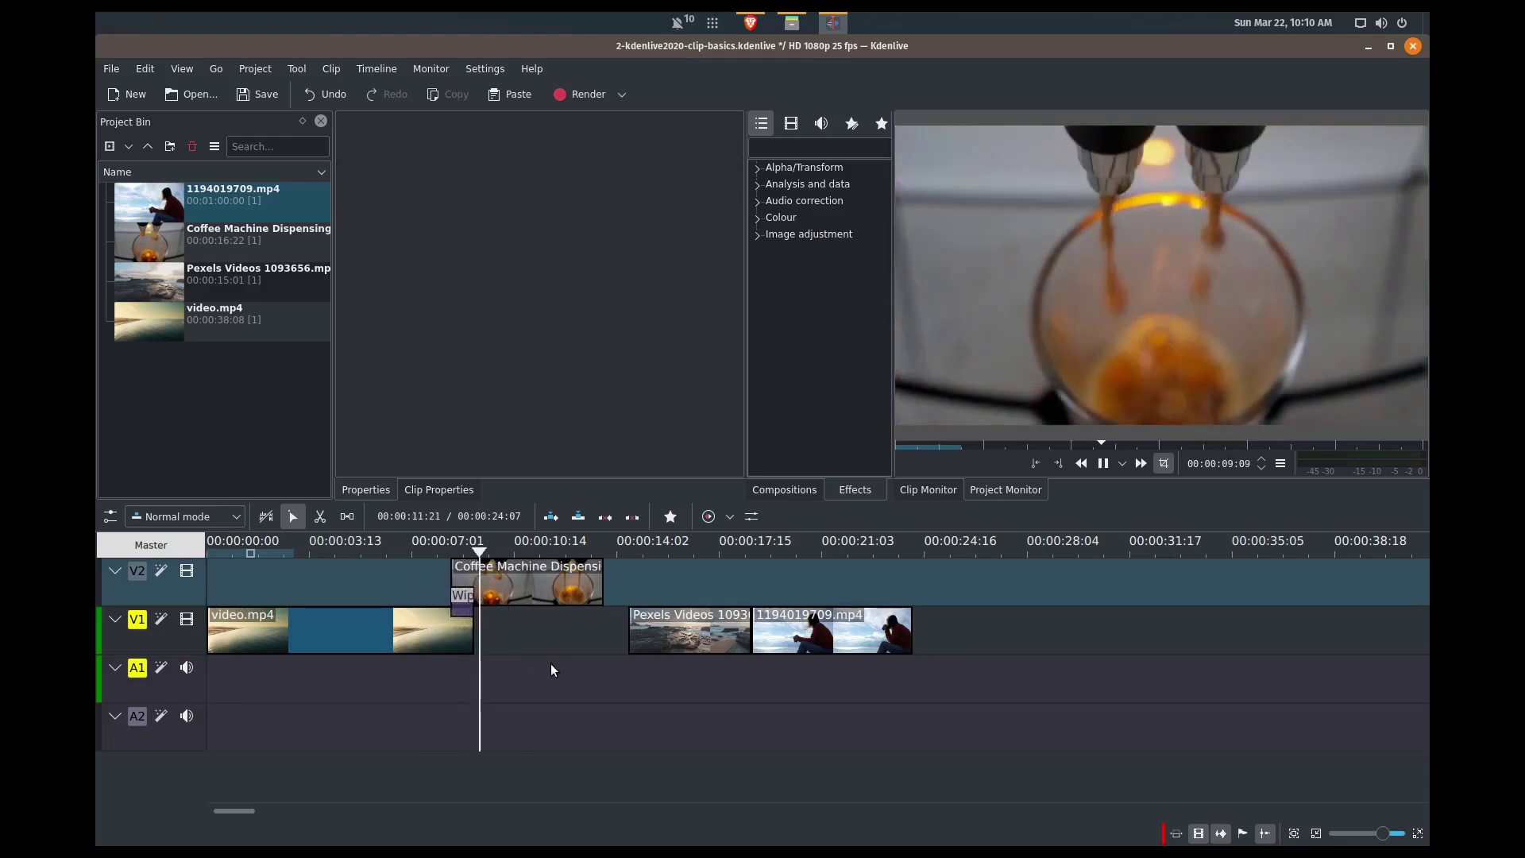
key(space)
Step: Set the Wipe Method to burst.pgm and preview the transition
click(462, 610)
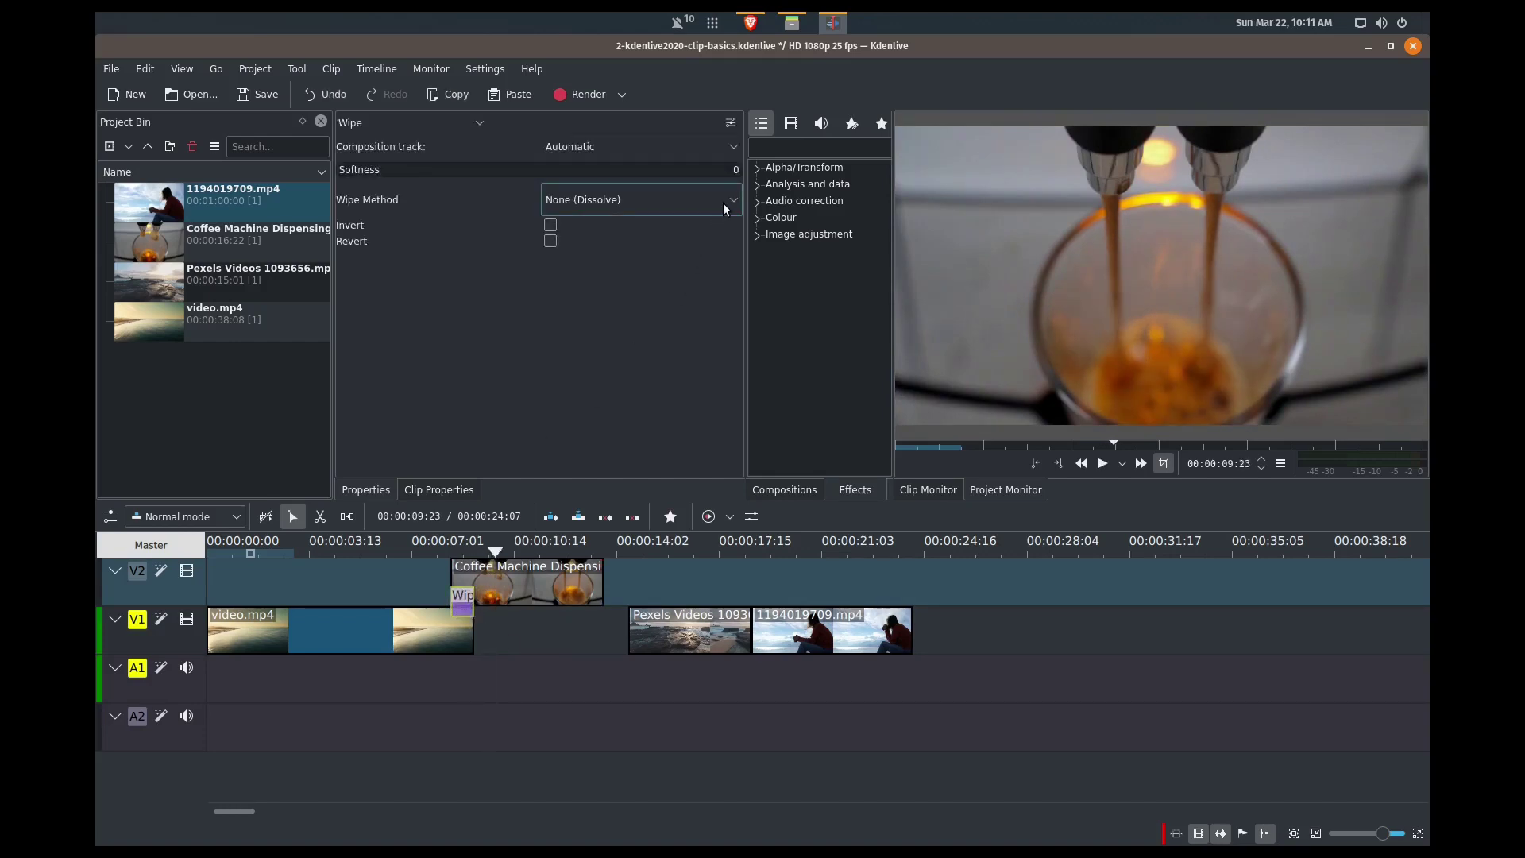
click(723, 203)
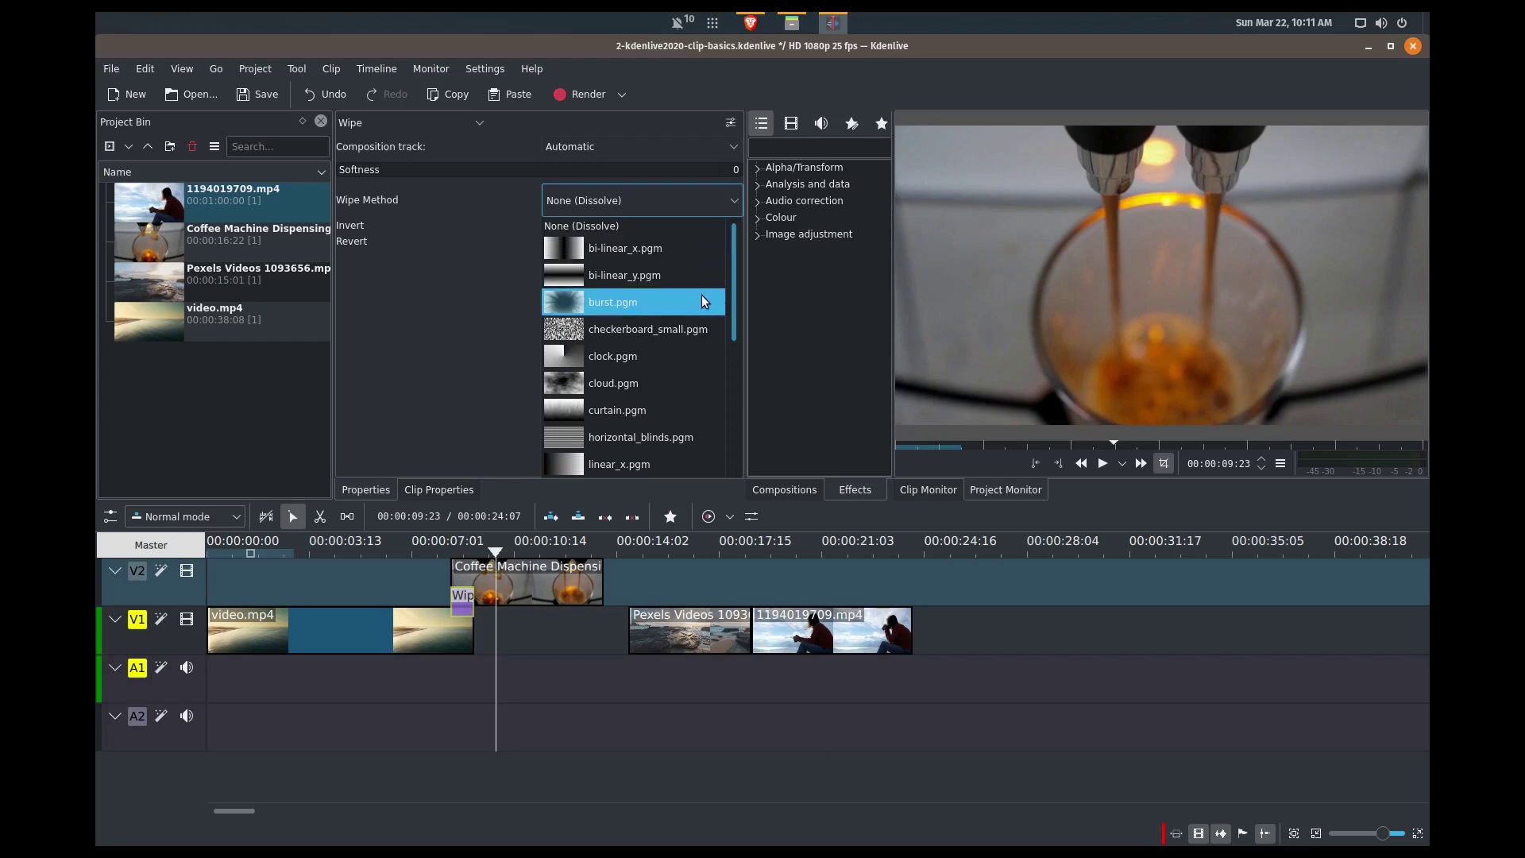
click(701, 302)
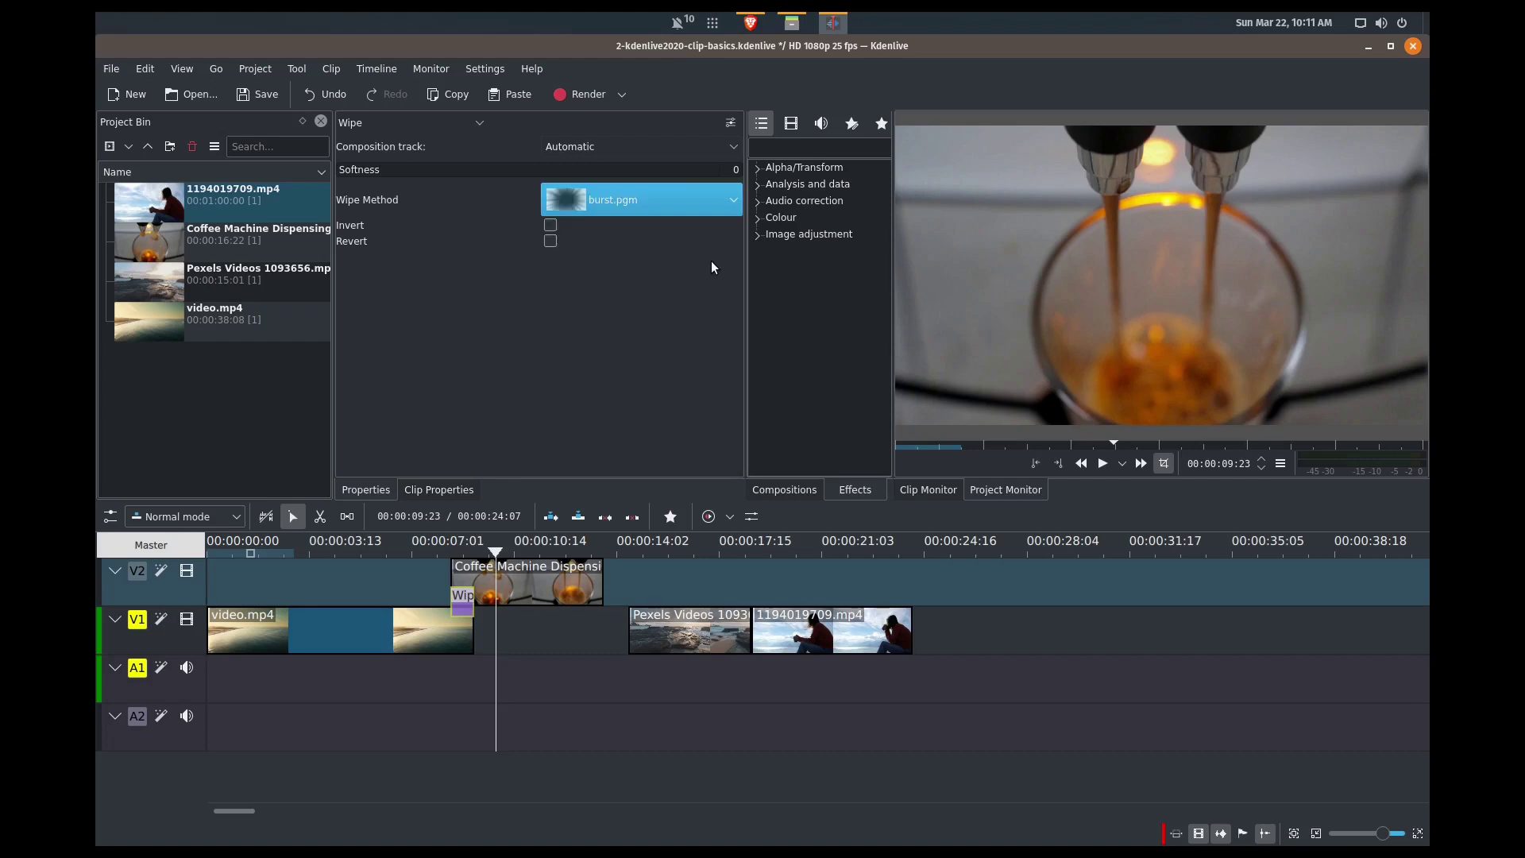
click(435, 576)
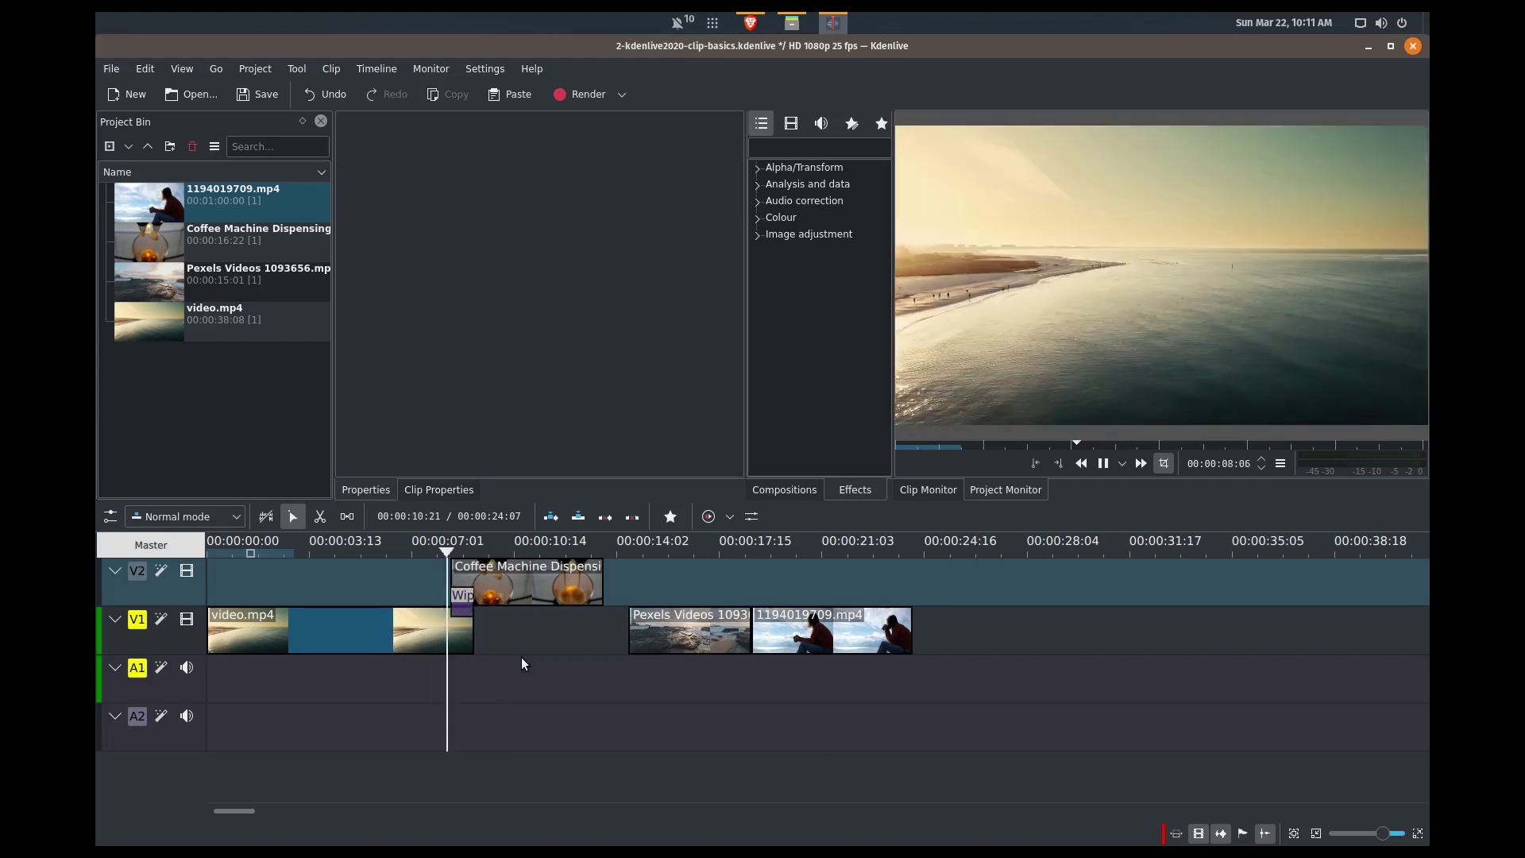
key(space)
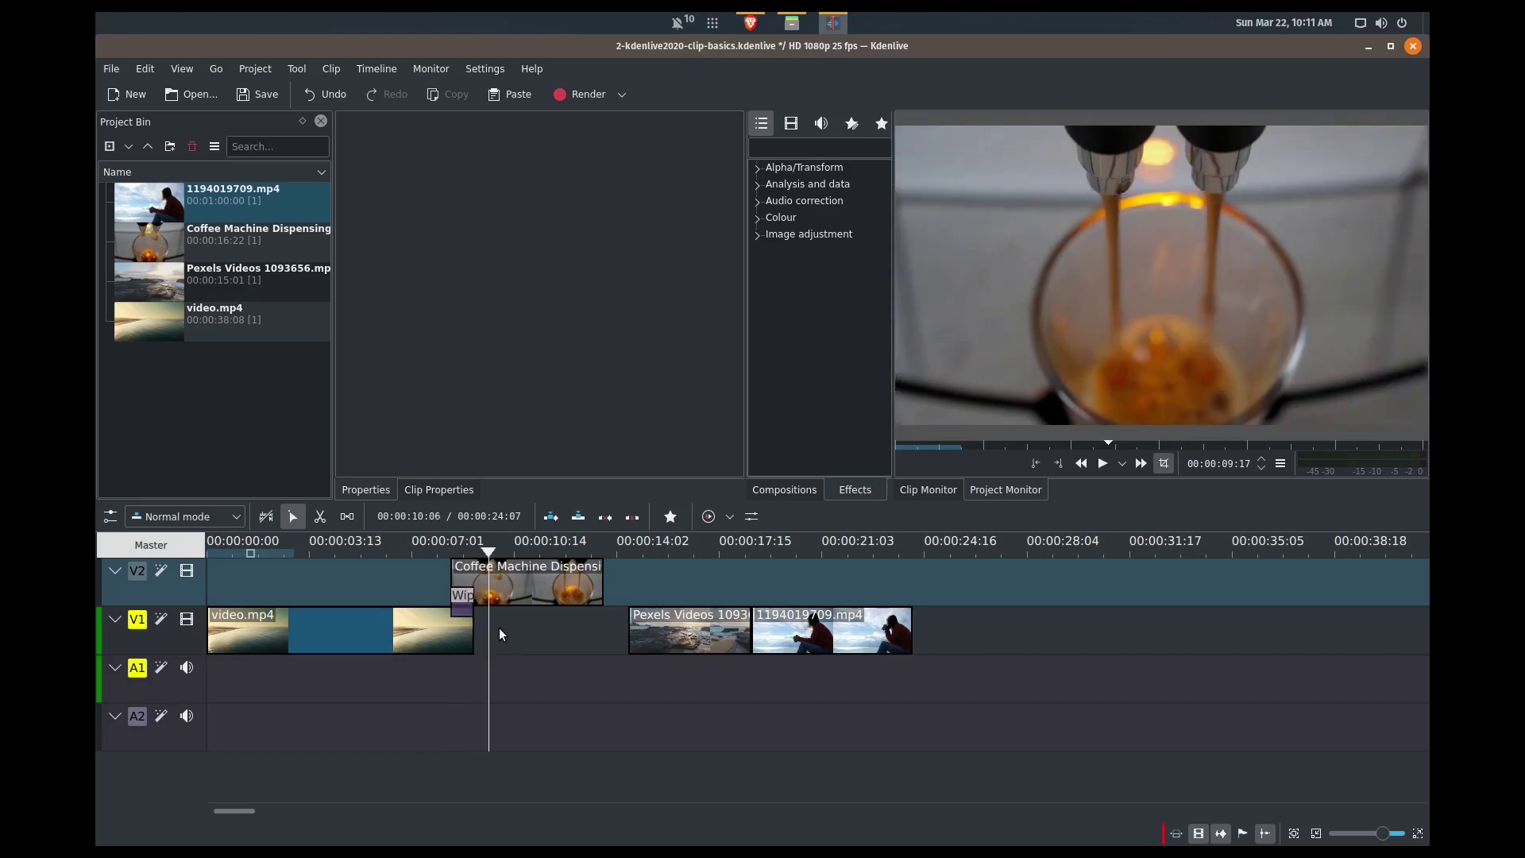
Step: Extend the burst wipe leftward, move the Coffee Machine clip earlier, and slide Pexels left beneath its end
click(459, 609)
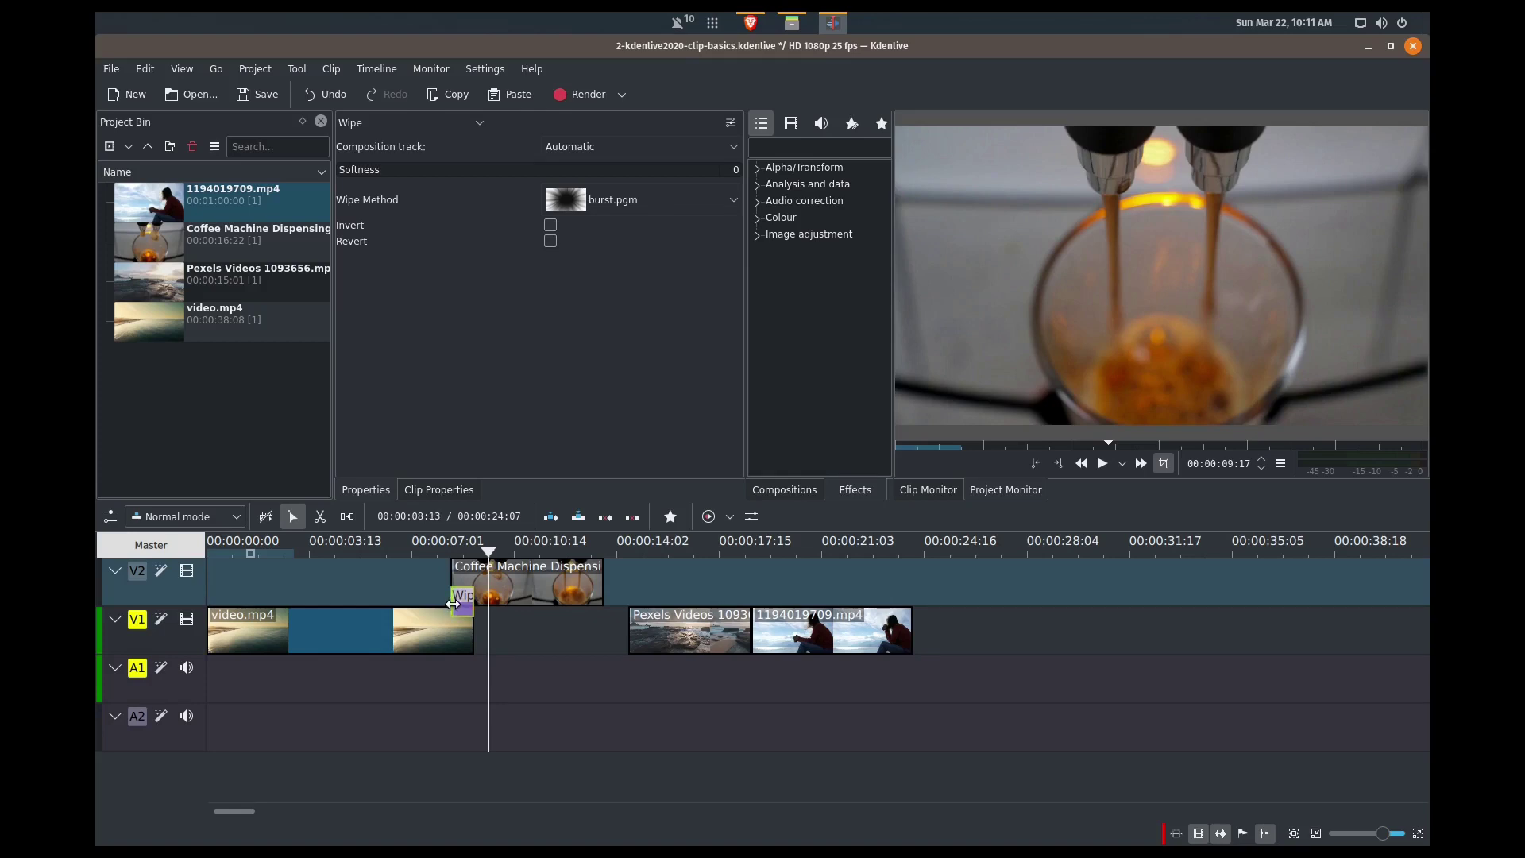
drag(443, 604, 393, 605)
drag(520, 580, 470, 586)
click(362, 577)
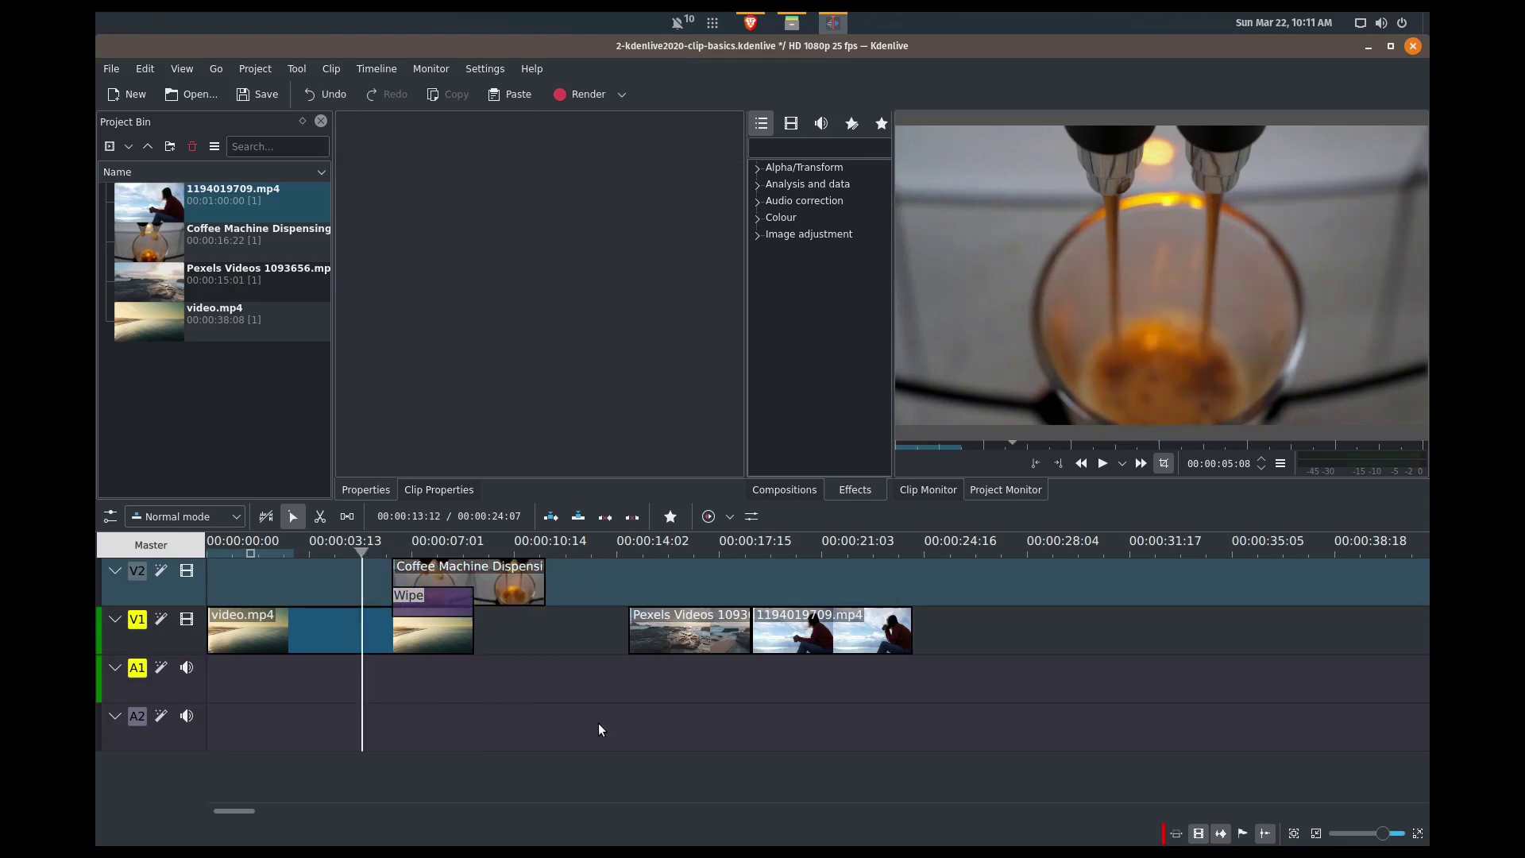
key(space)
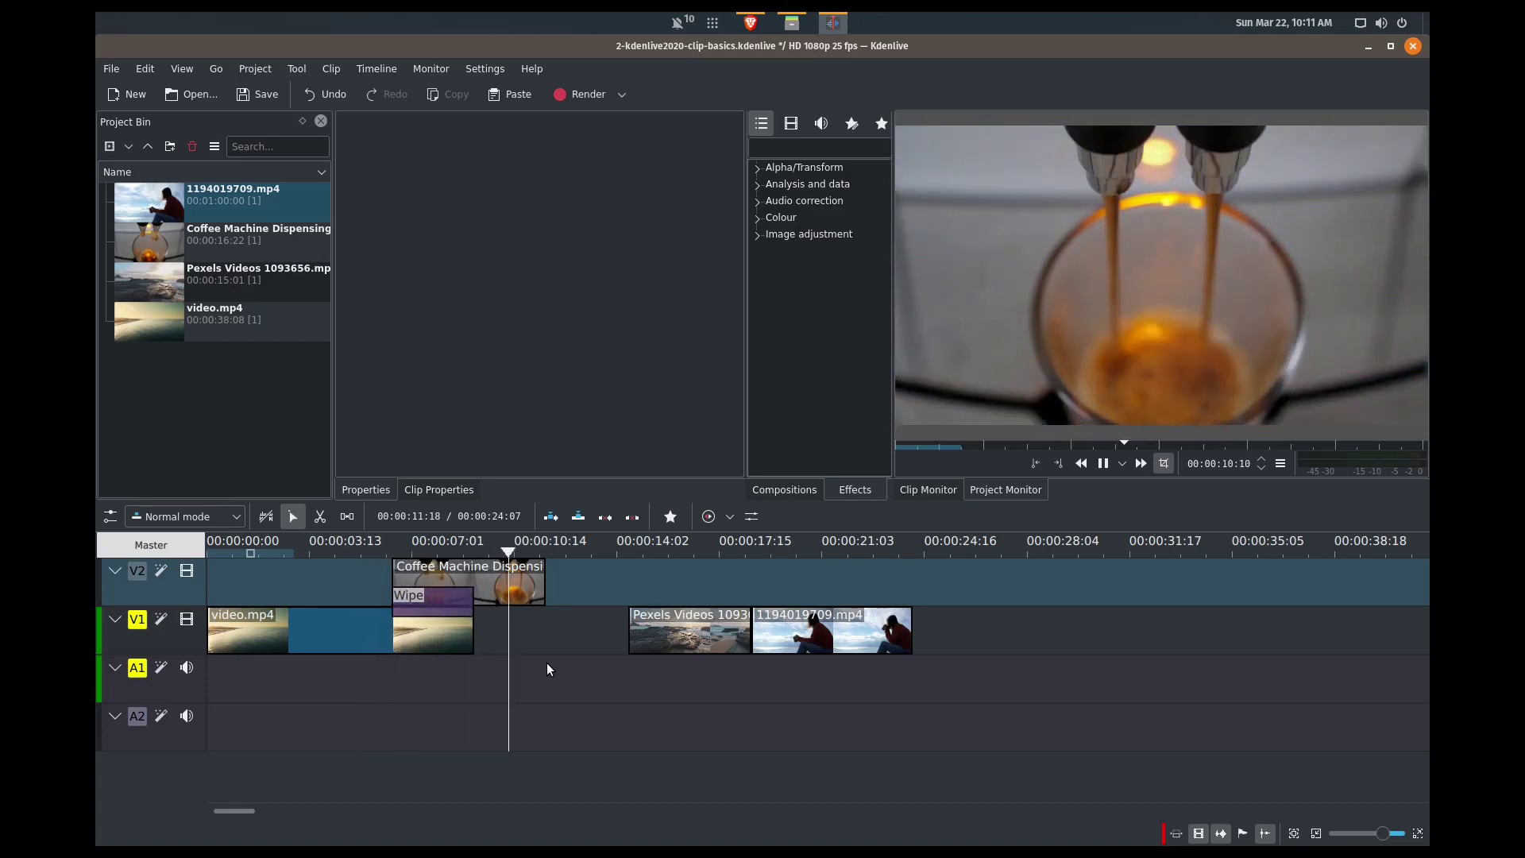
key(space)
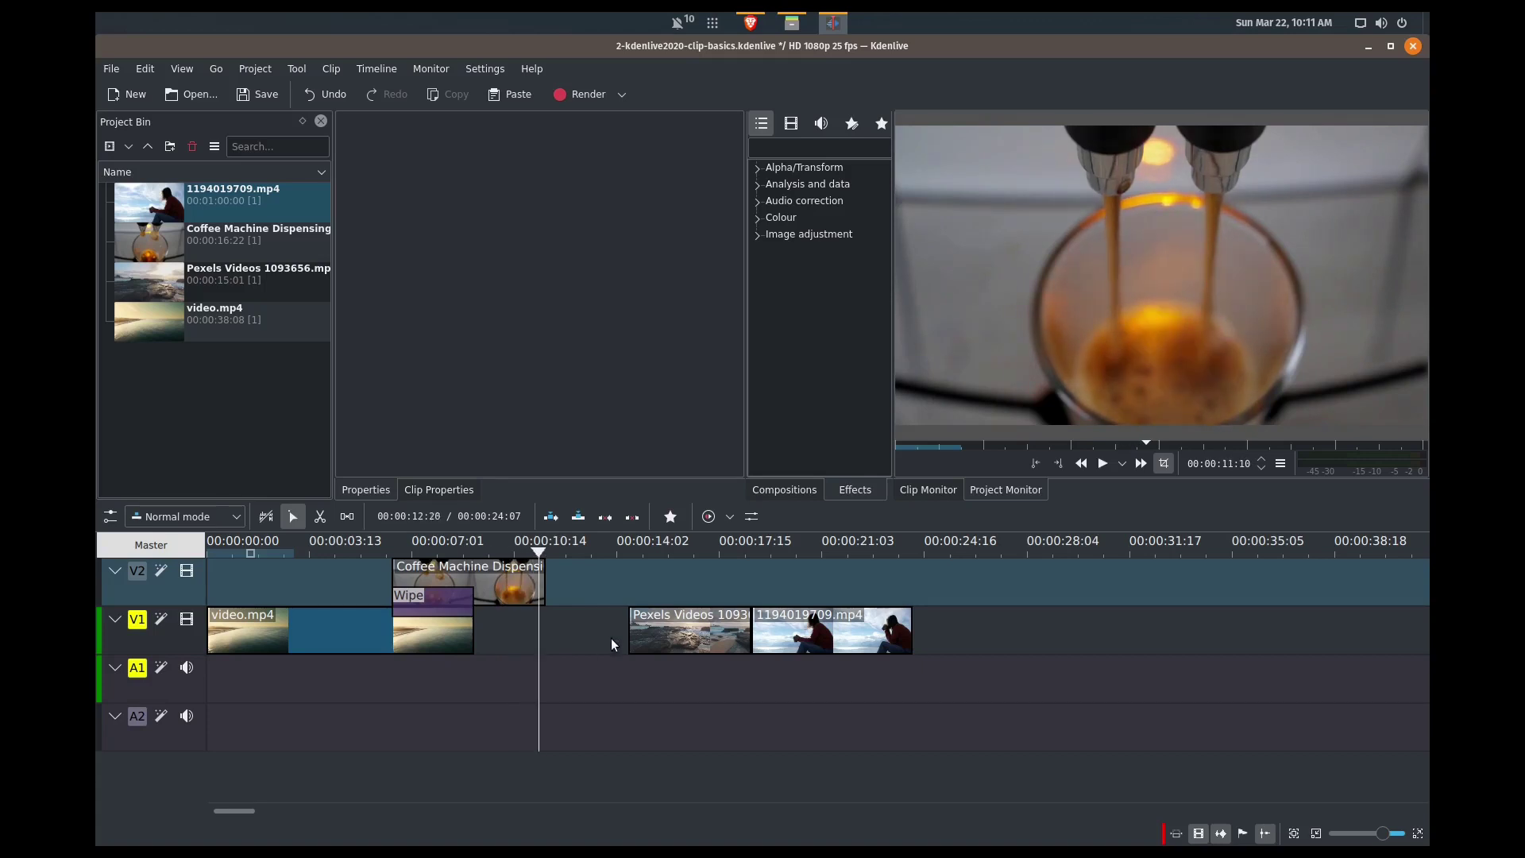
drag(668, 634, 561, 642)
Step: Add a dissolve wipe between Coffee Machine and Pexels, and move 1194019709.mp4 onto V2 with a new Wipe
click(539, 600)
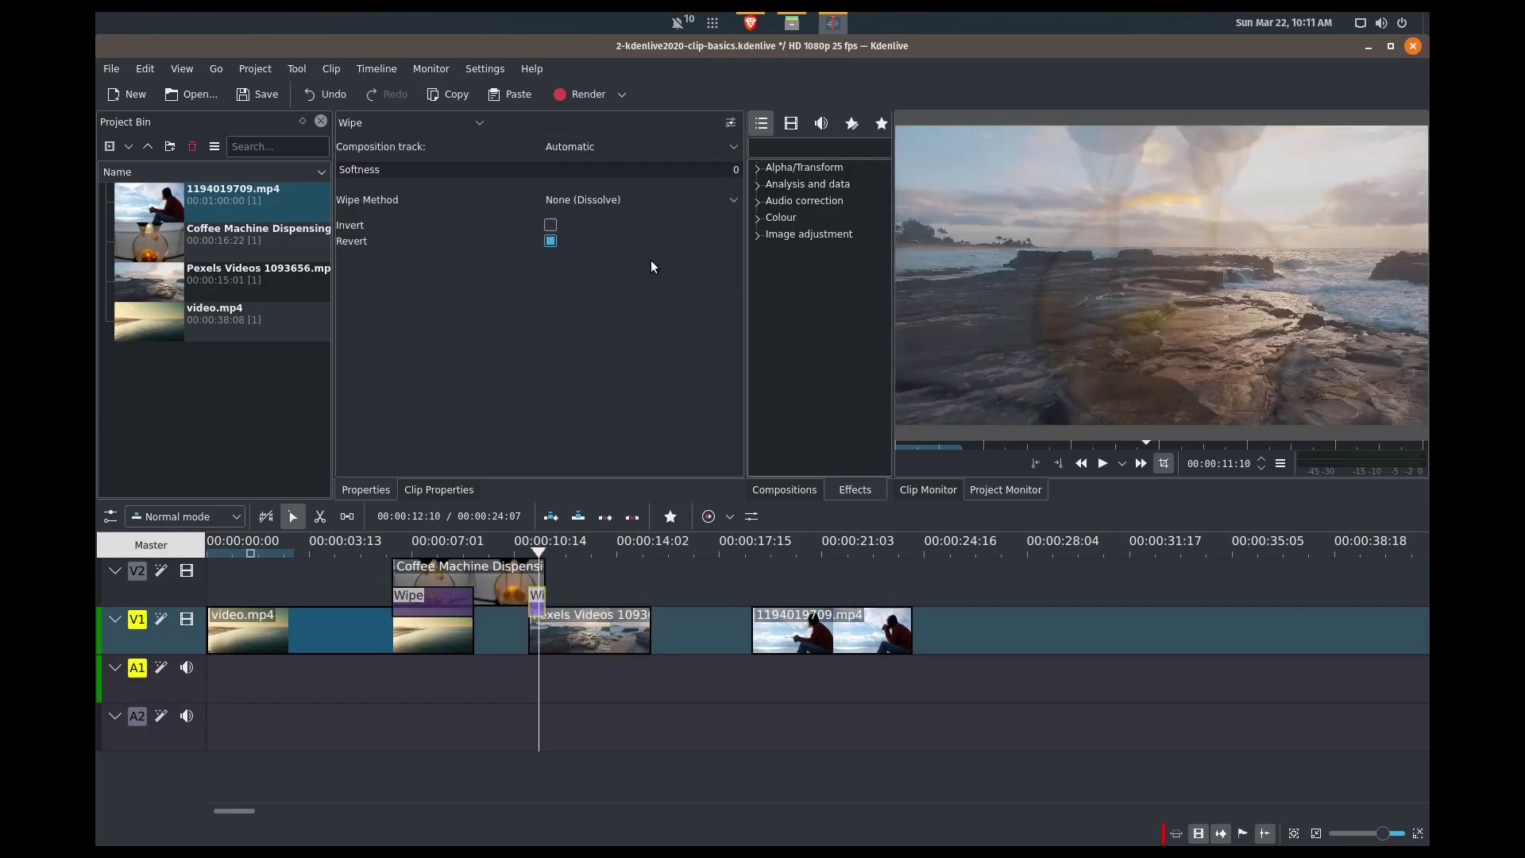
drag(757, 632, 645, 591)
click(645, 592)
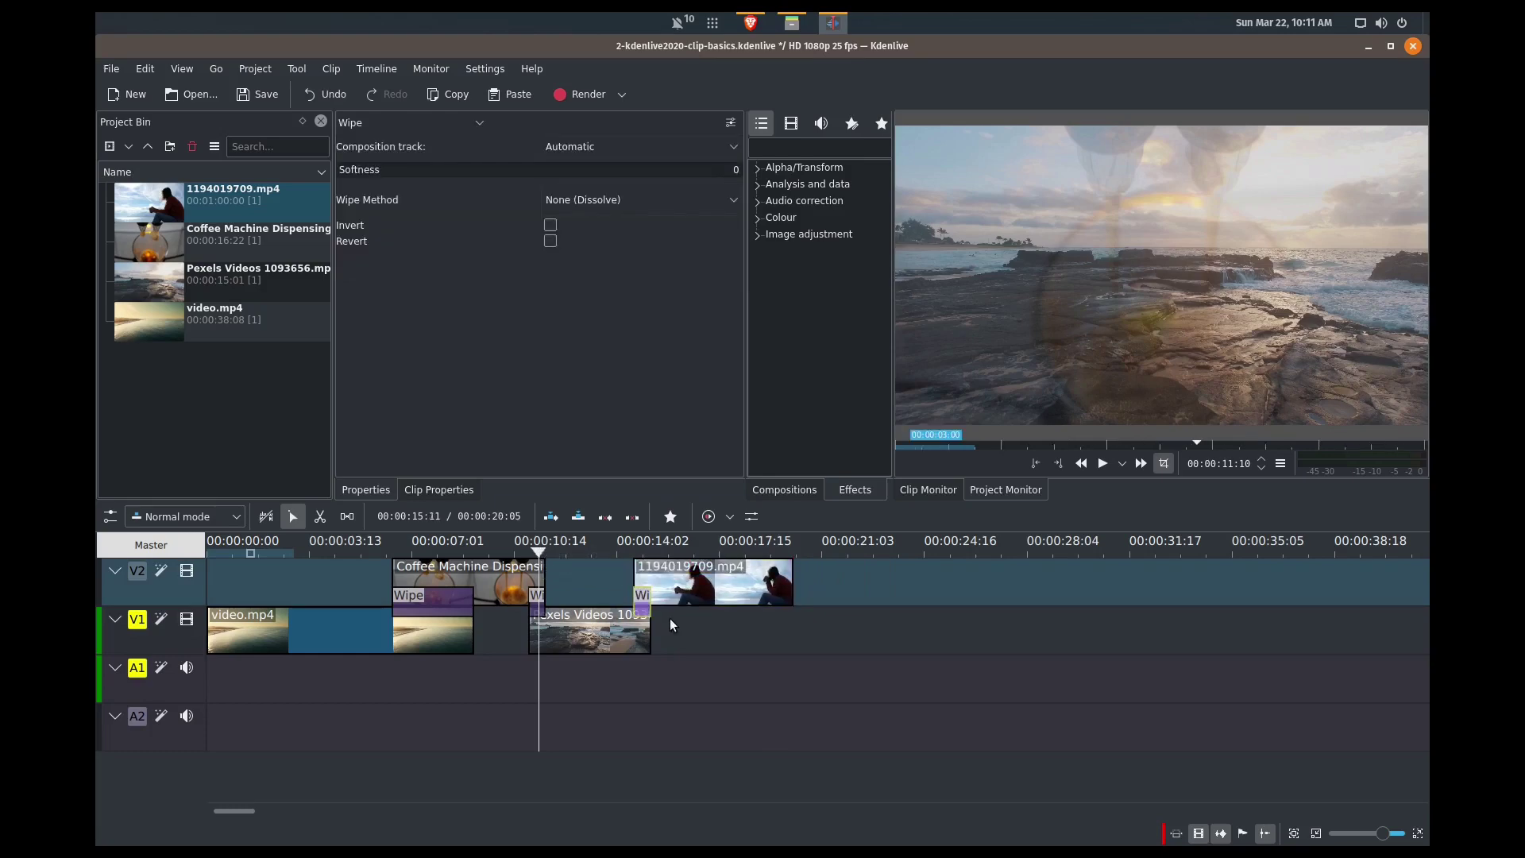
Step: Set the new Wipe's method to cloud.pgm
click(722, 194)
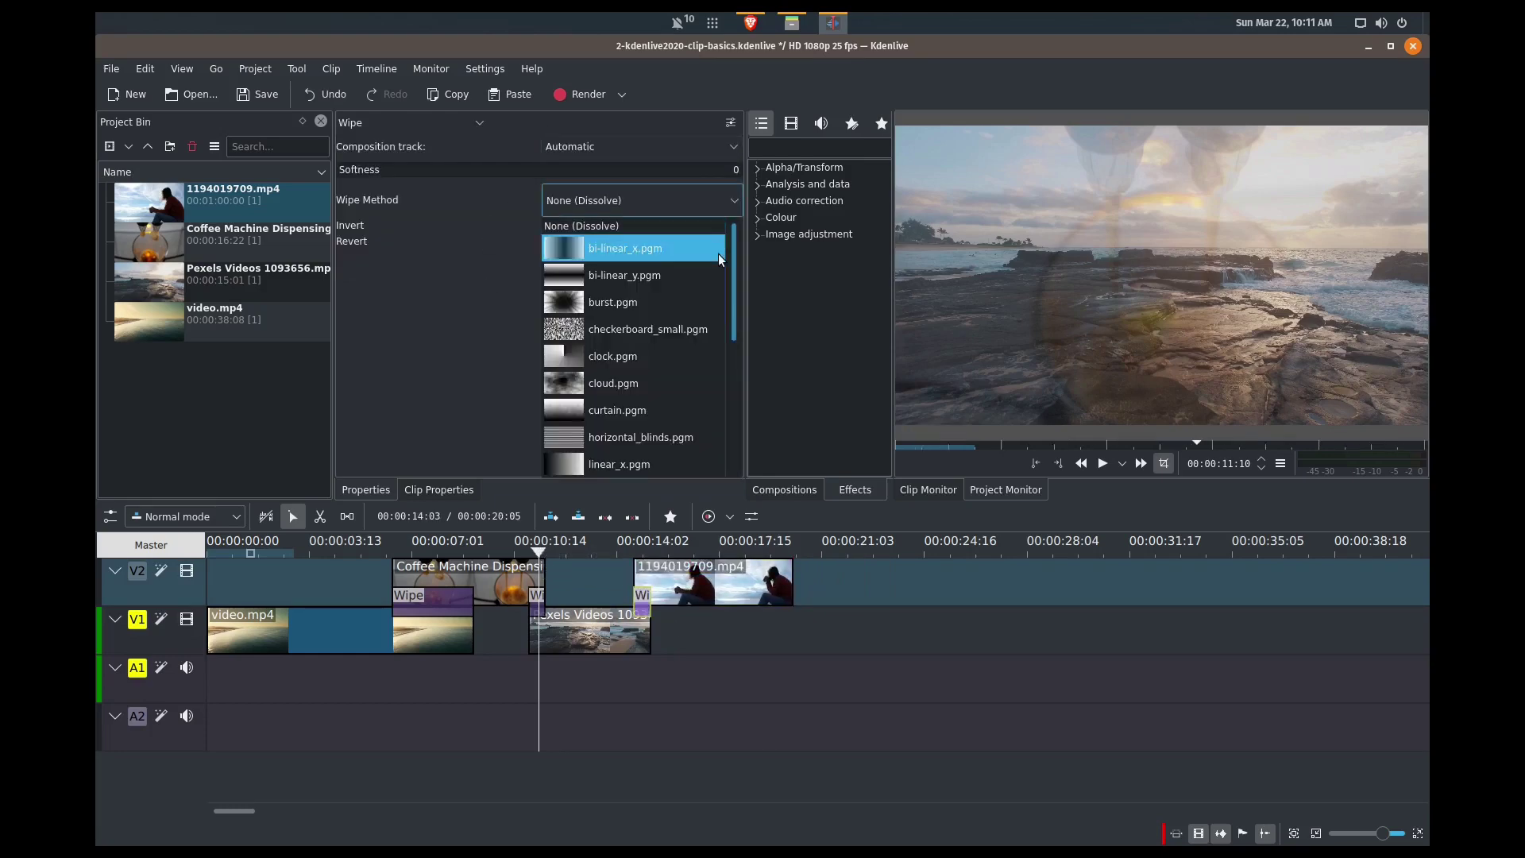
click(688, 381)
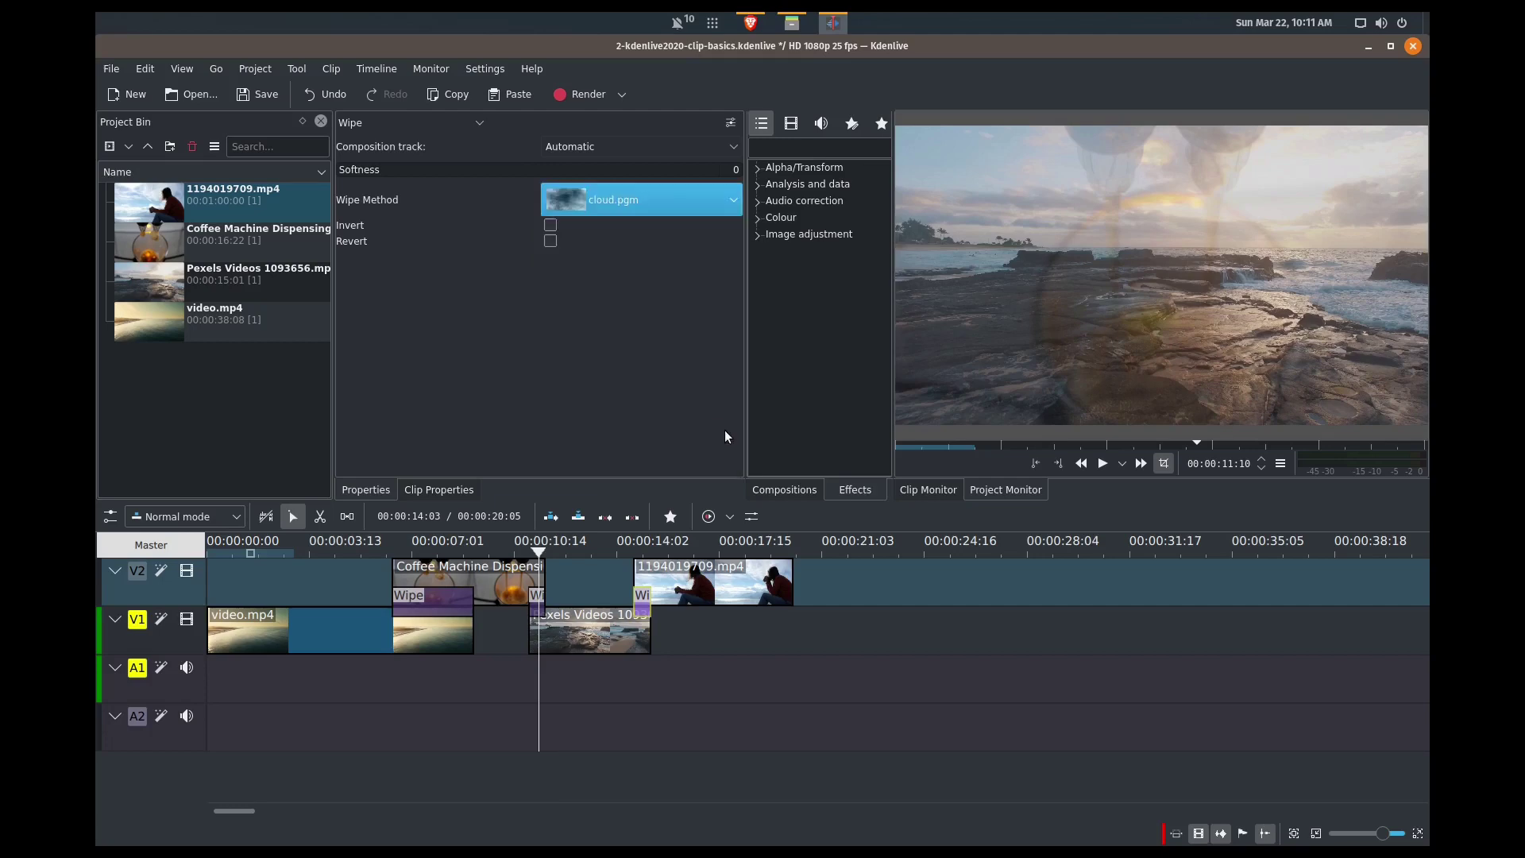
click(590, 601)
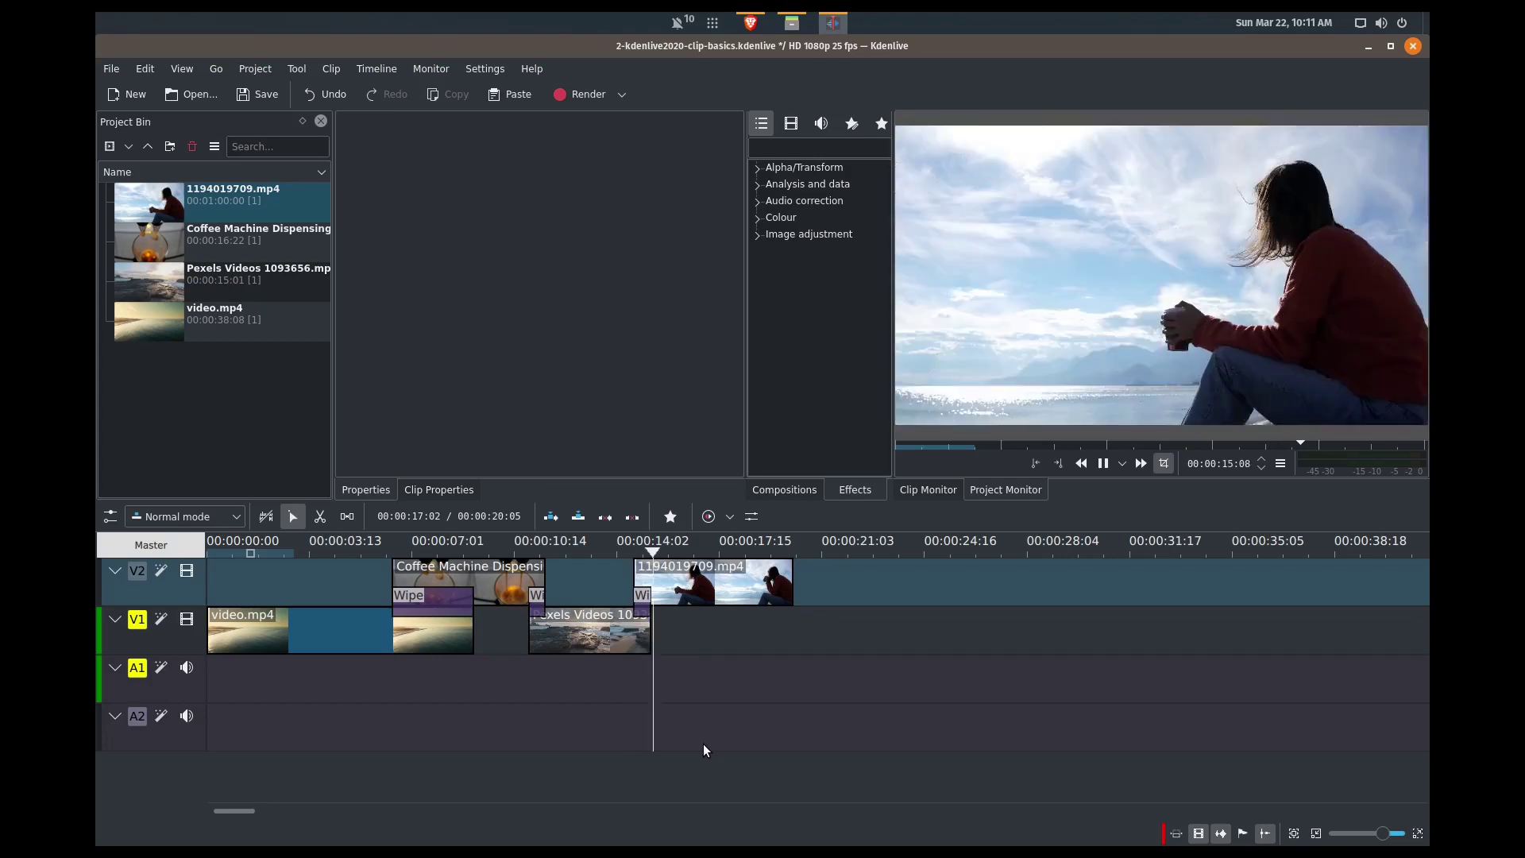
key(space)
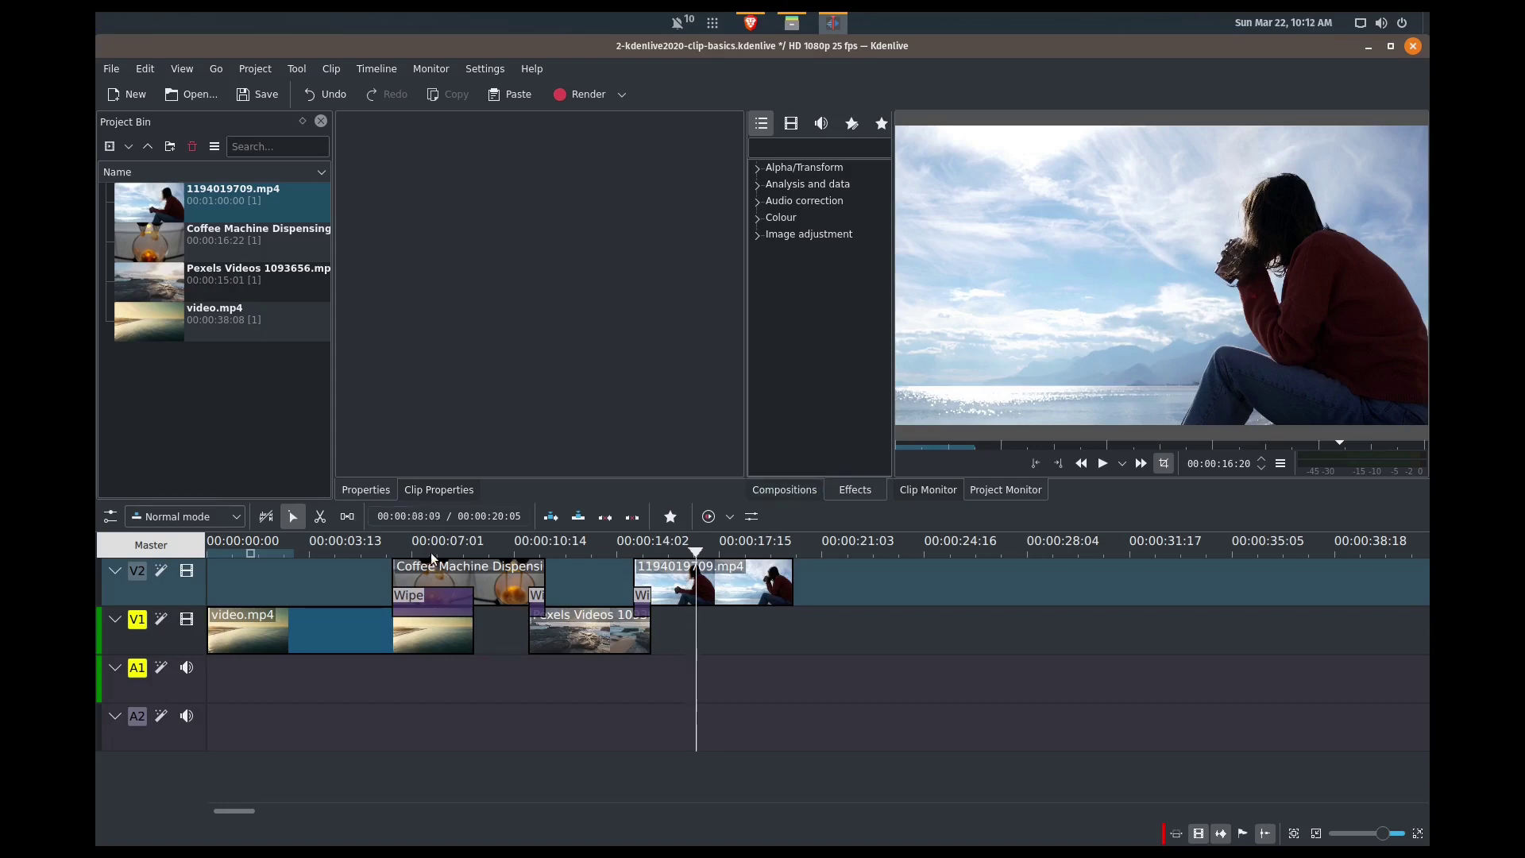
click(365, 594)
key(space)
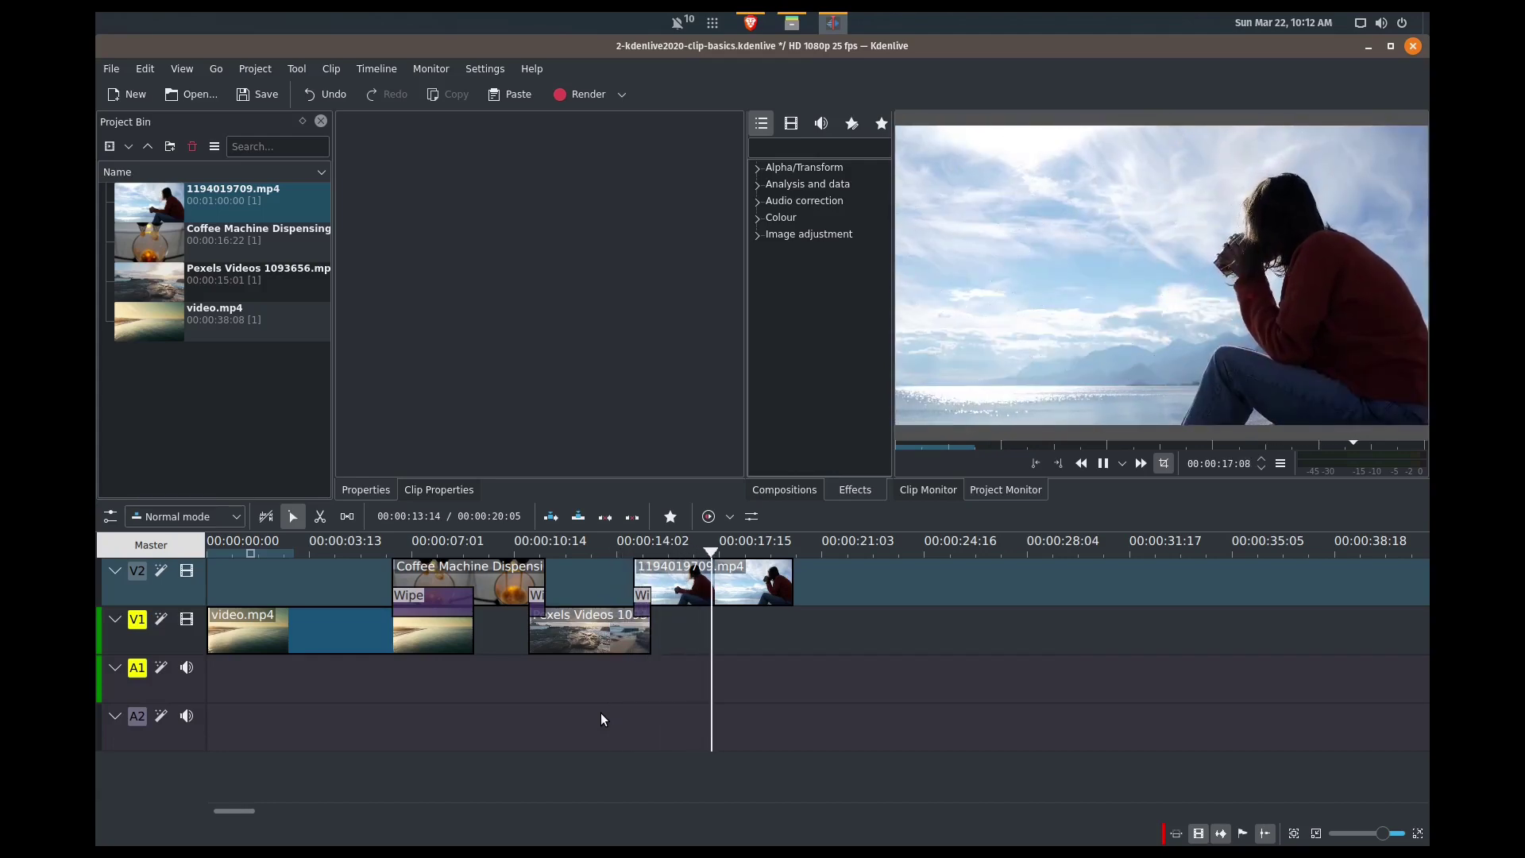
key(space)
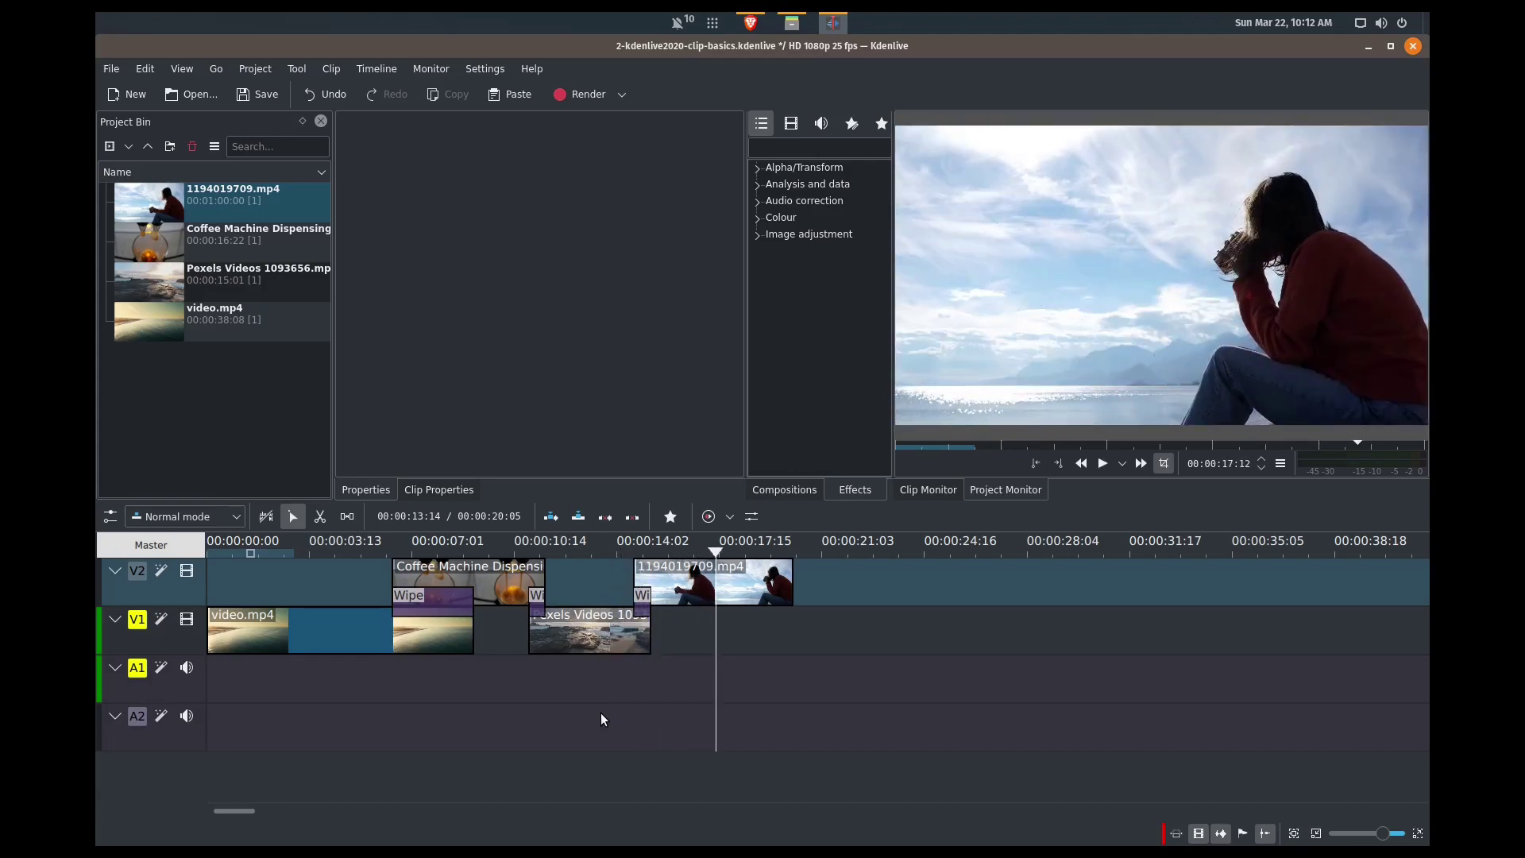